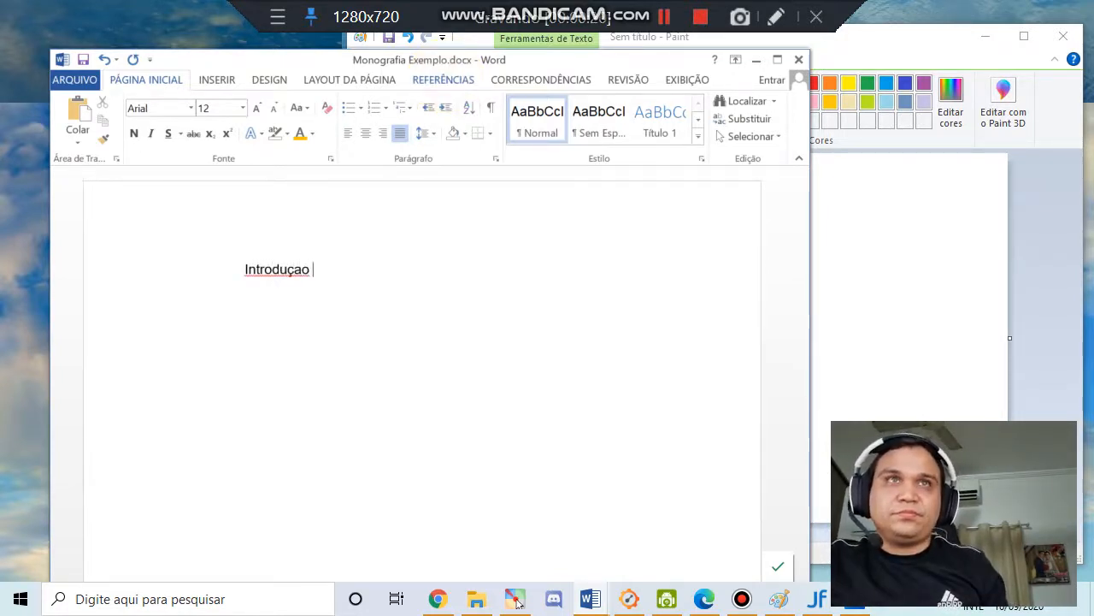
Correct the misspelled heading to "Introdução" using the suggested spelling
right_click(304, 272)
left_click(351, 288)
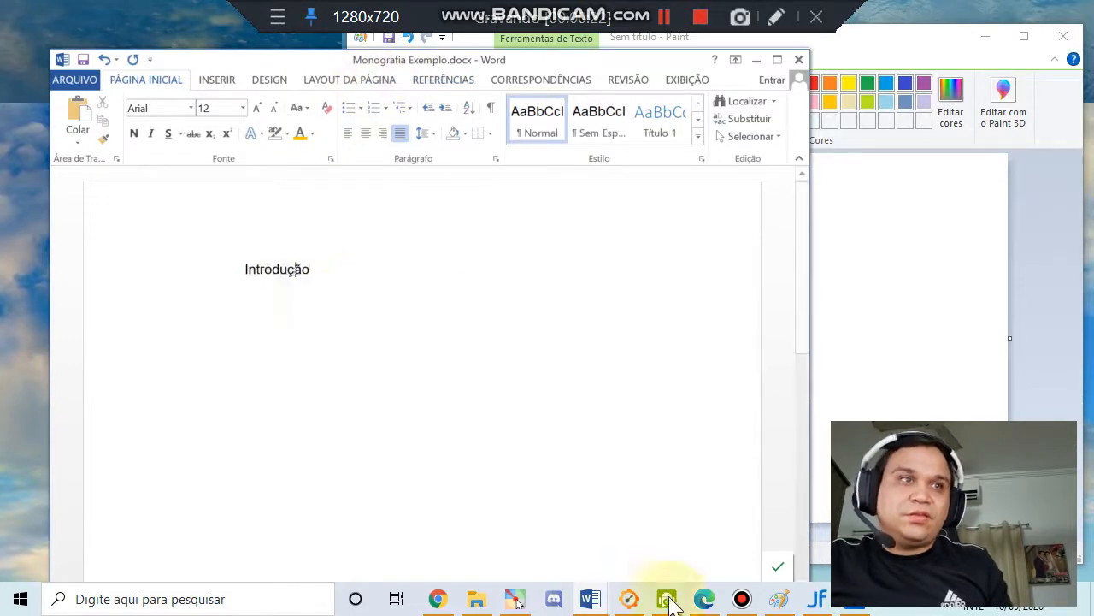
Switch to the assignment instructions document and examine the required structure, from chapter 1 Introdução to section 1.1.2 Objetivos Específicos
left_click(591, 601)
left_click(585, 561)
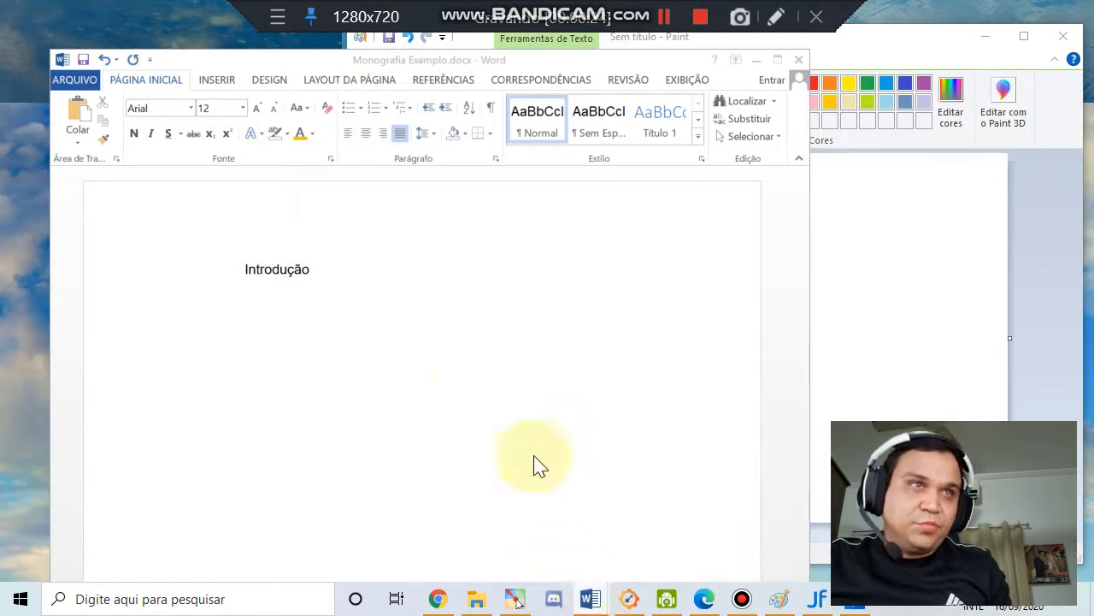
scroll(440, 414, "down", 3)
scroll(440, 414, "up", 10)
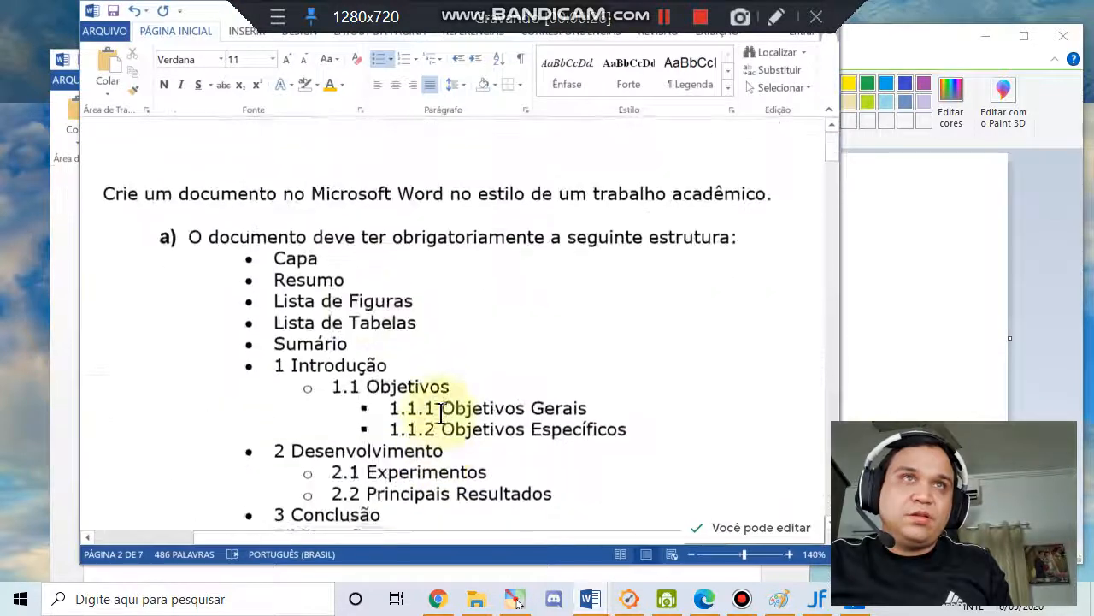
double_click(320, 372)
double_click(407, 391)
scroll(494, 360, "down", 1)
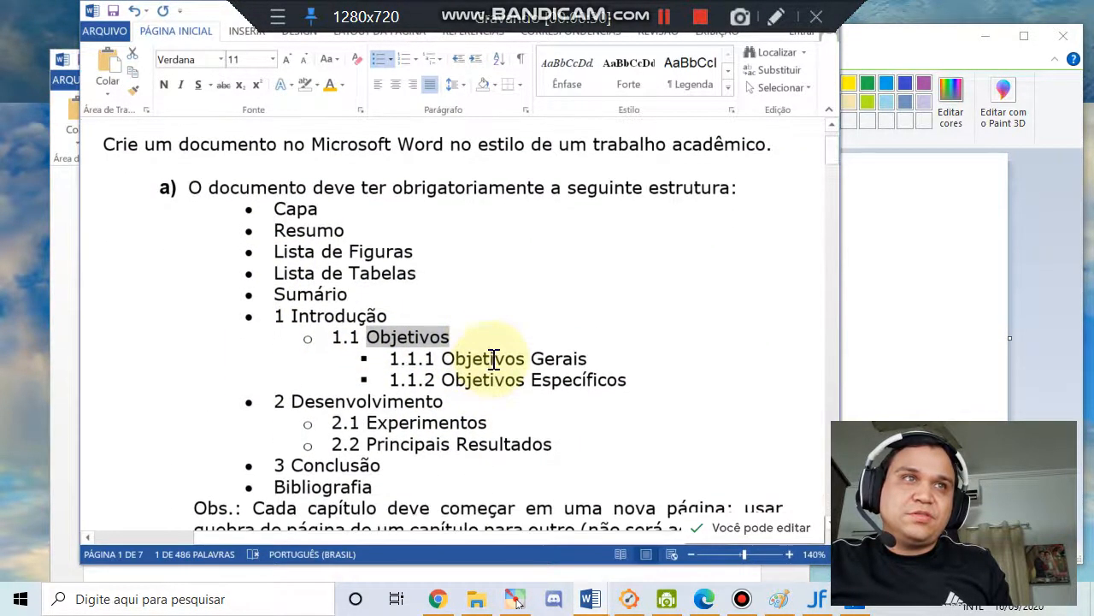
double_click(494, 359)
double_click(490, 379)
left_click(590, 380)
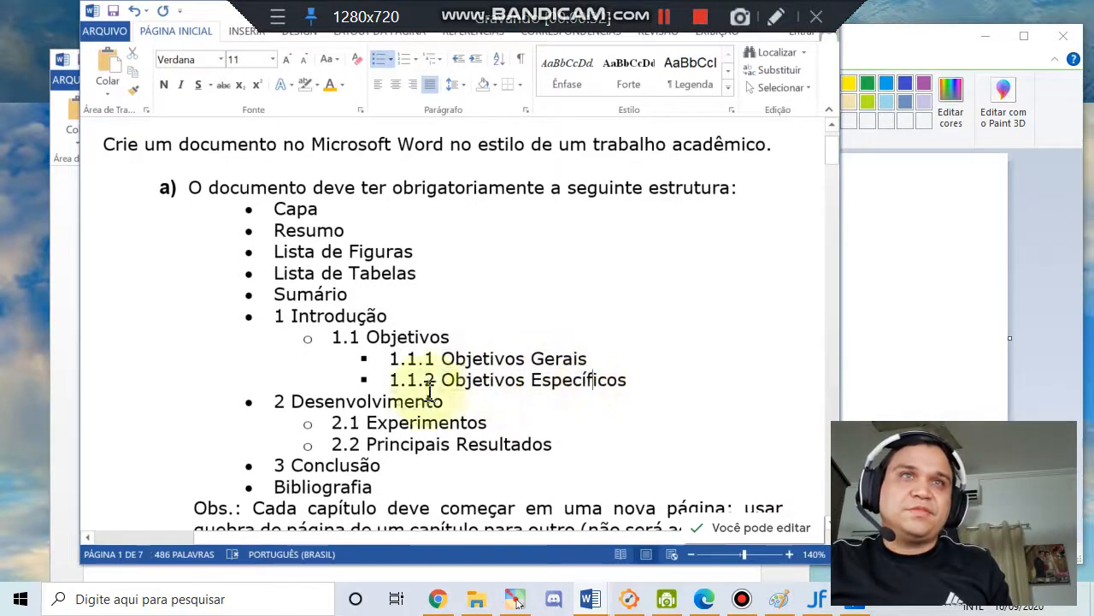
In Monografia Exemplo.docx, add the headings "Objetivos", "Objetivos Gerais" and "Objetivos Específicos" below Introdução, separated by blank lines
left_click(70, 291)
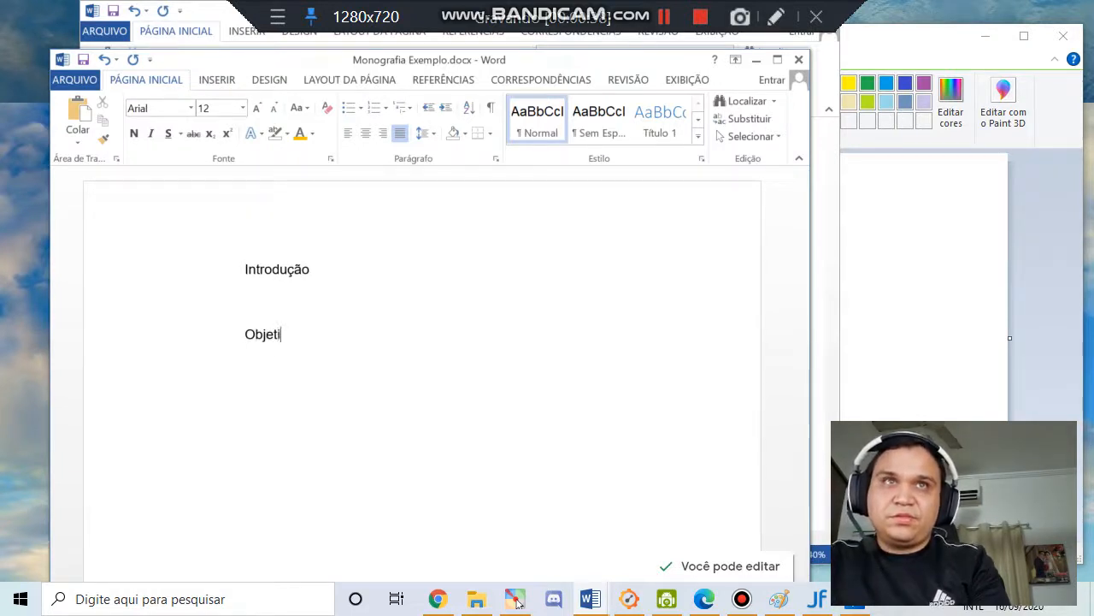
type("O")
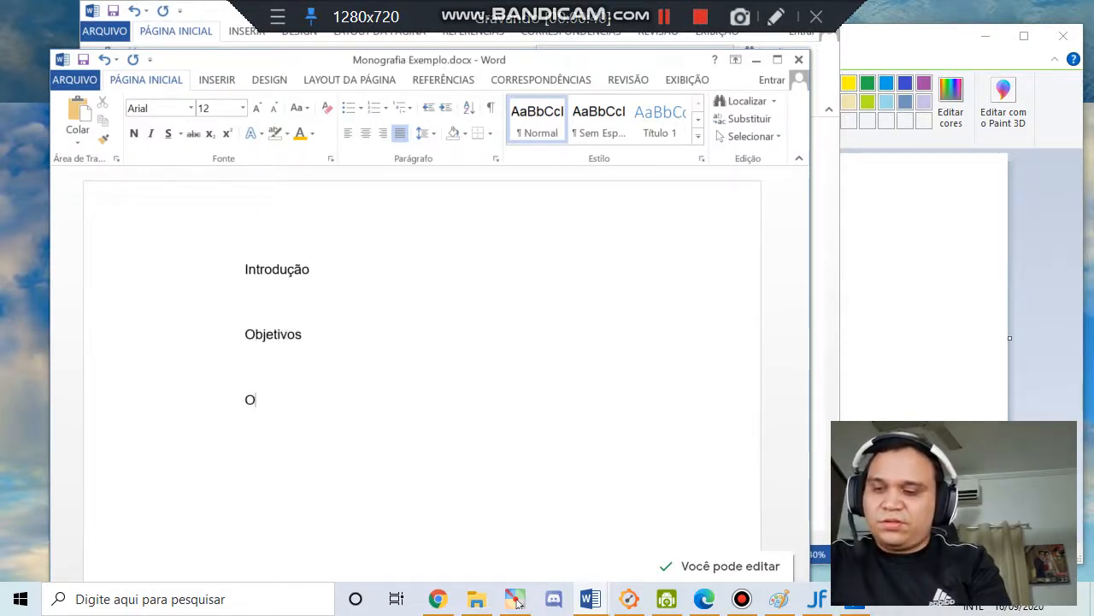
type("bjetivos Gerais")
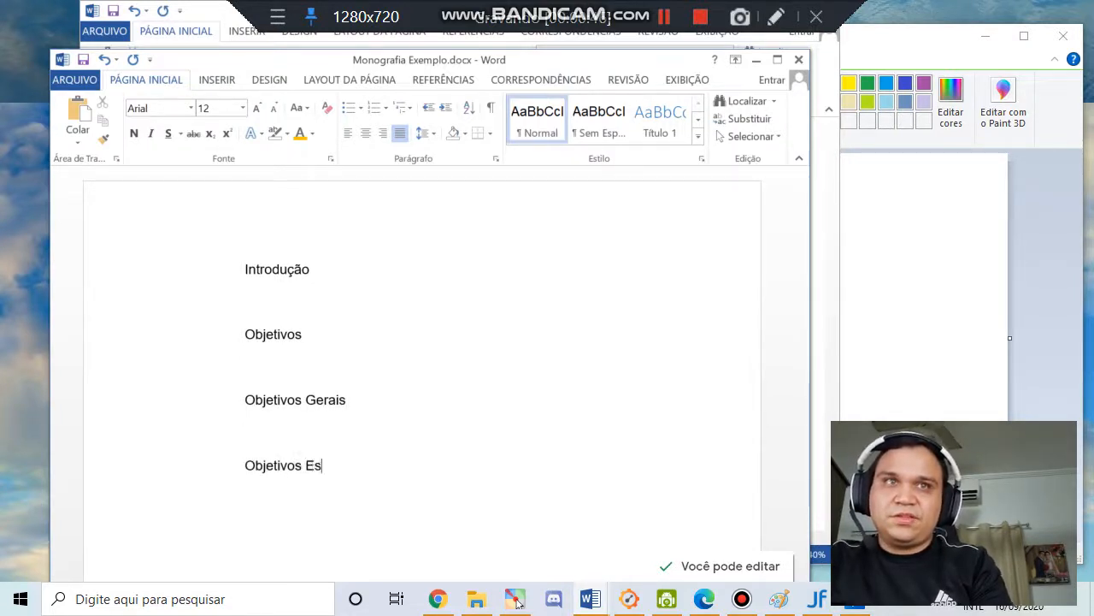
type("ec")
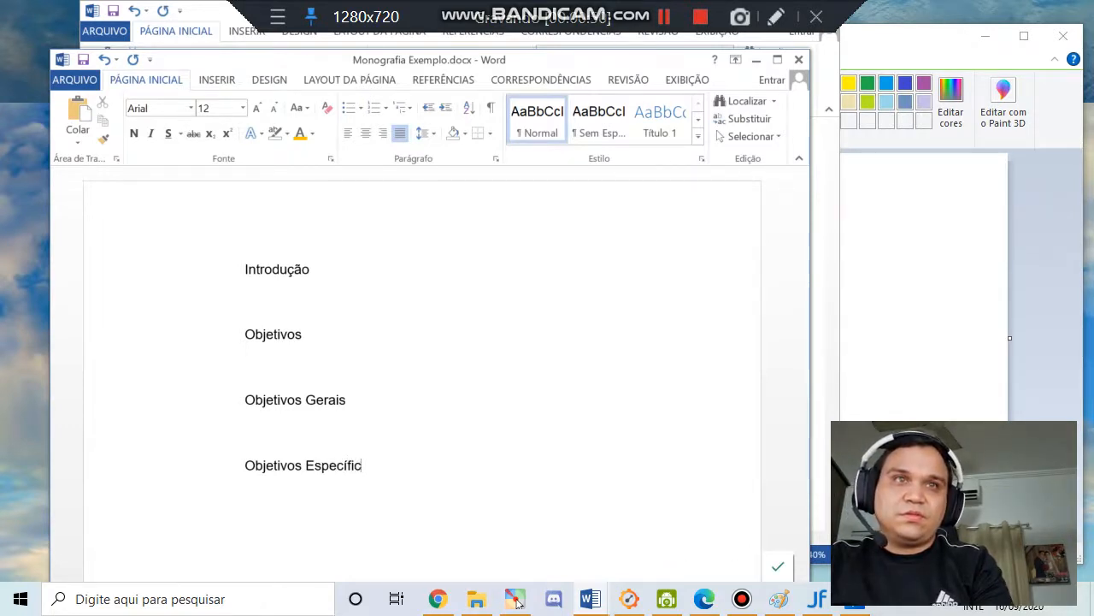
type("ífic")
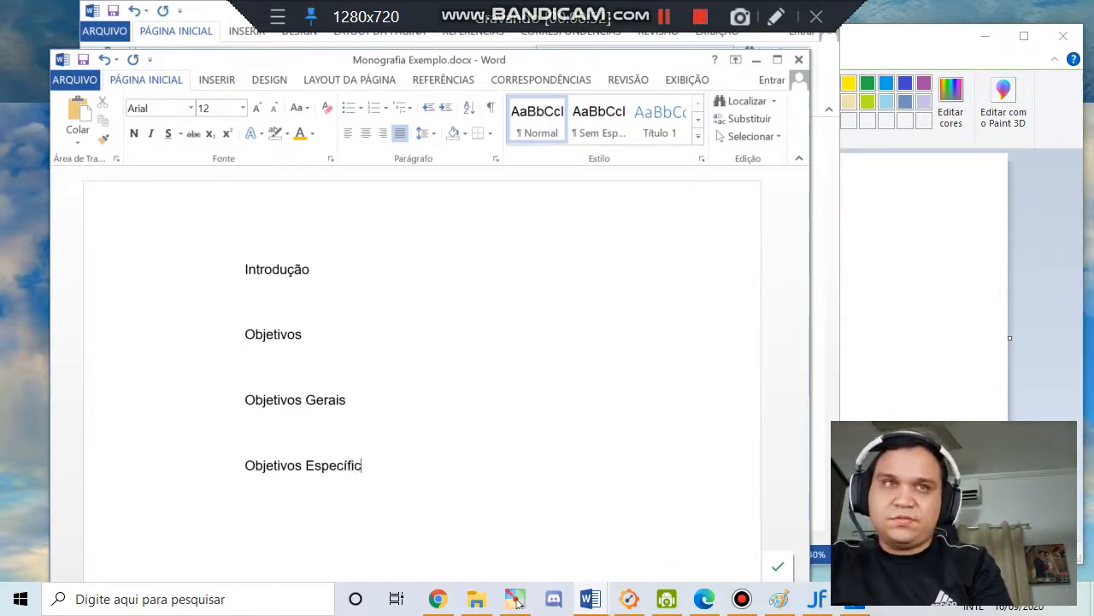
type("os")
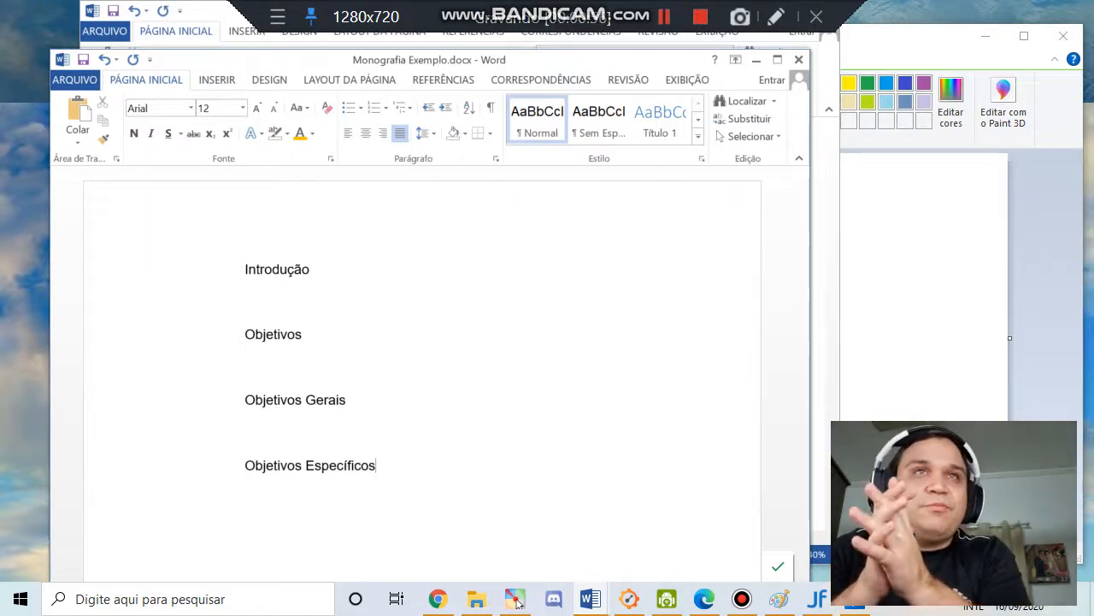
Manually number the Introdução heading as 1 and the Objetivos heading as 2
key("Up")
key("Up")
key("Up")
key("Up")
key("Up")
key("Up")
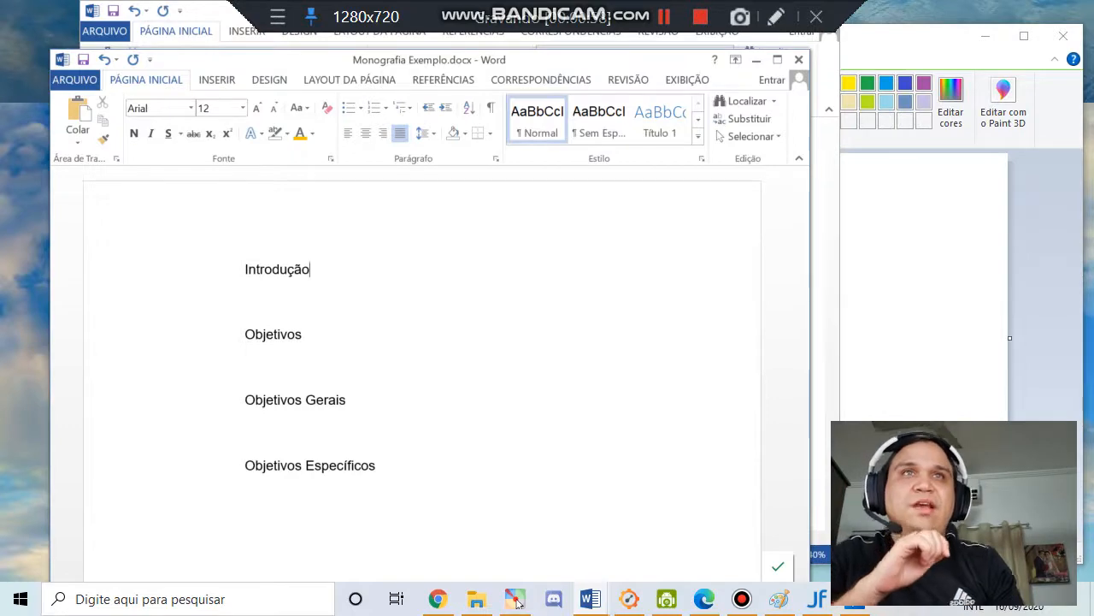
type("1")
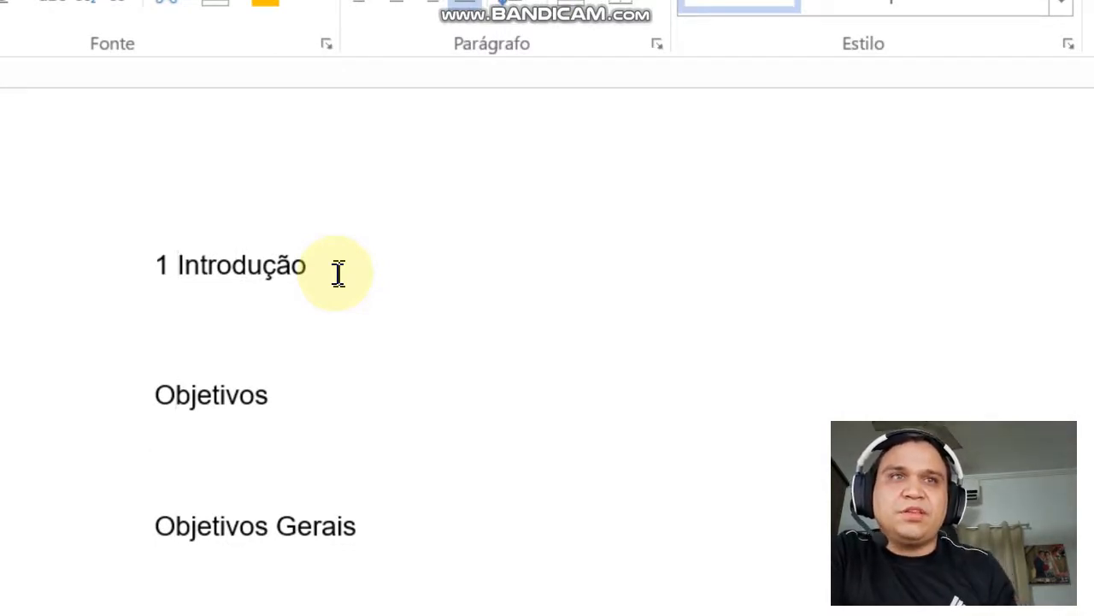
scroll(338, 272, "down", 2)
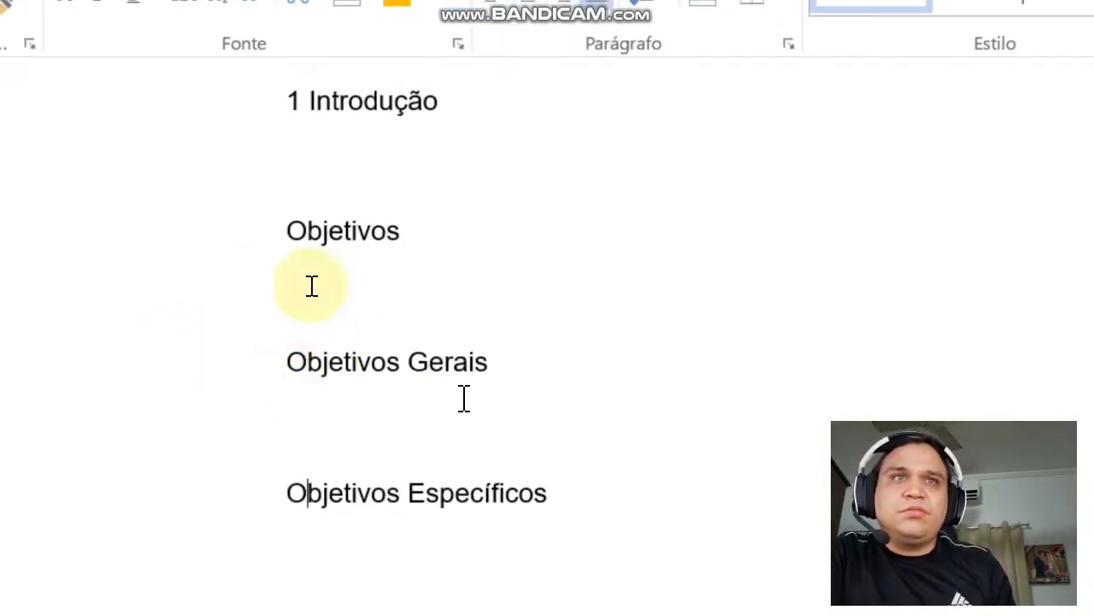
left_click(282, 231)
type("2")
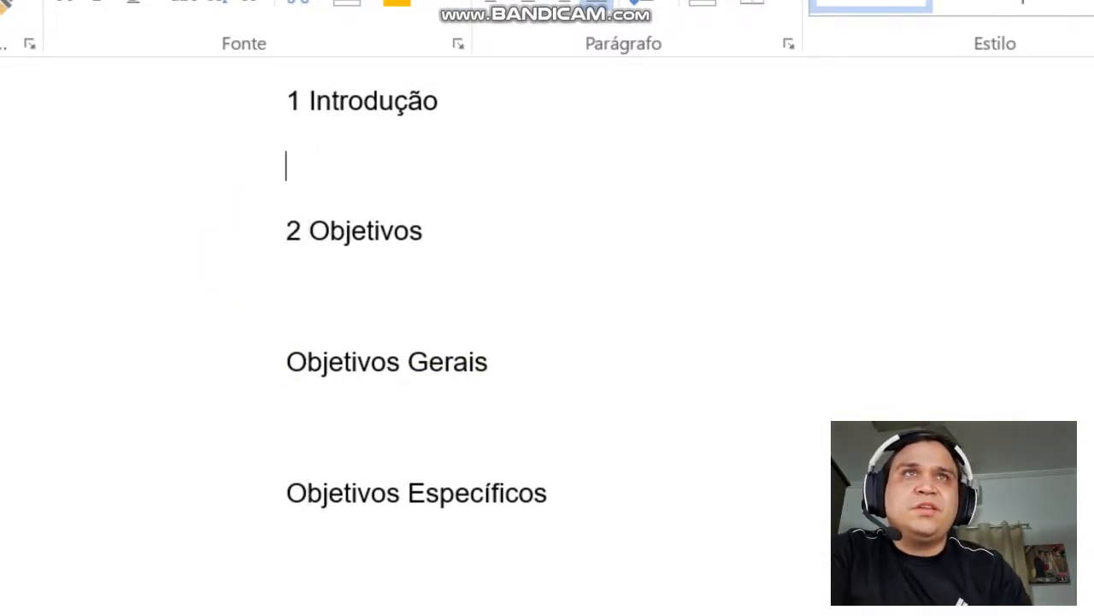
Enter the heading "2 Fundamentaçao Teórica" on the blank line between Introdução and Objetivos
left_click(287, 166)
type("2 C")
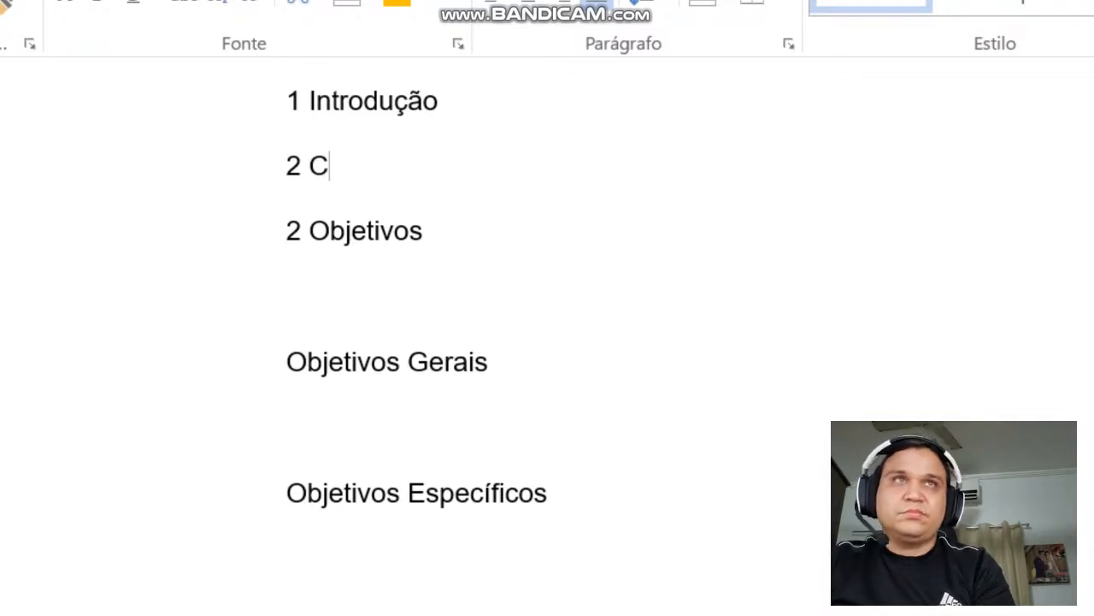
key("BackSpace")
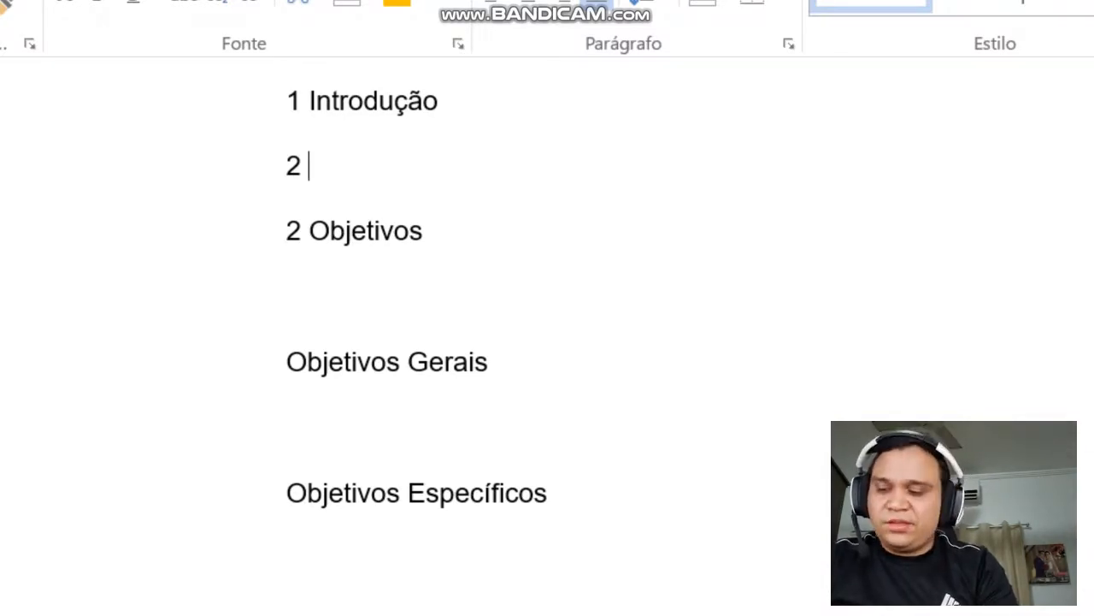
type("Ca")
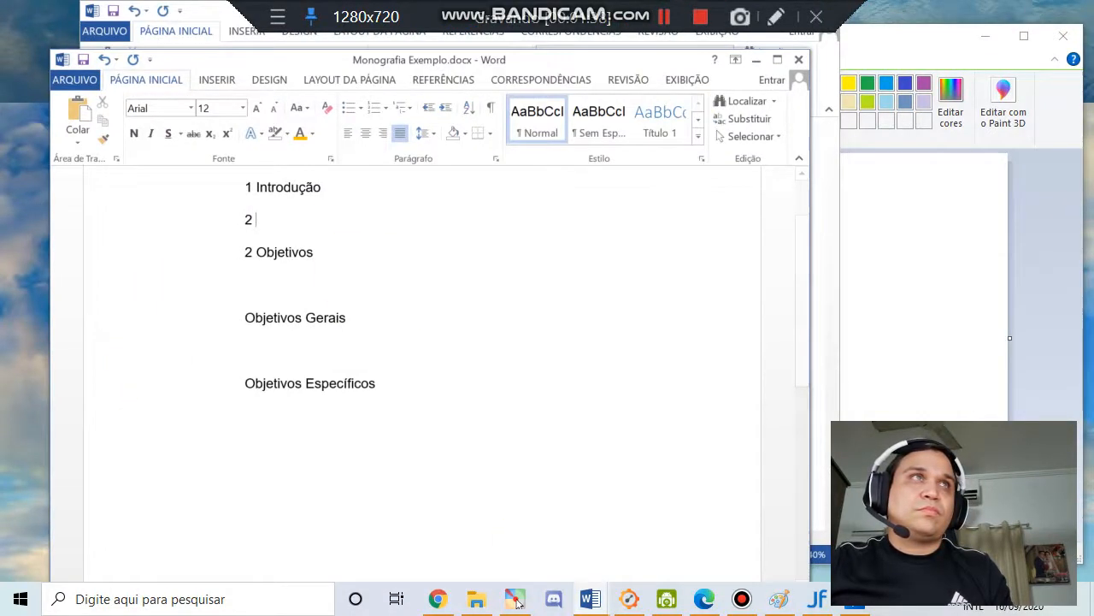
left_click(665, 19)
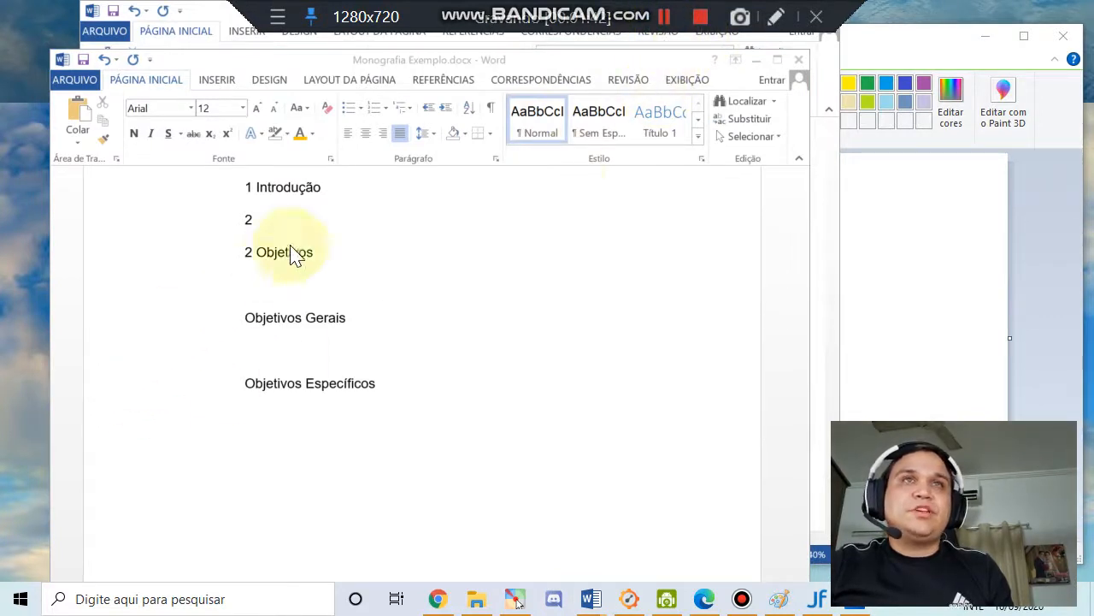
left_click(309, 220)
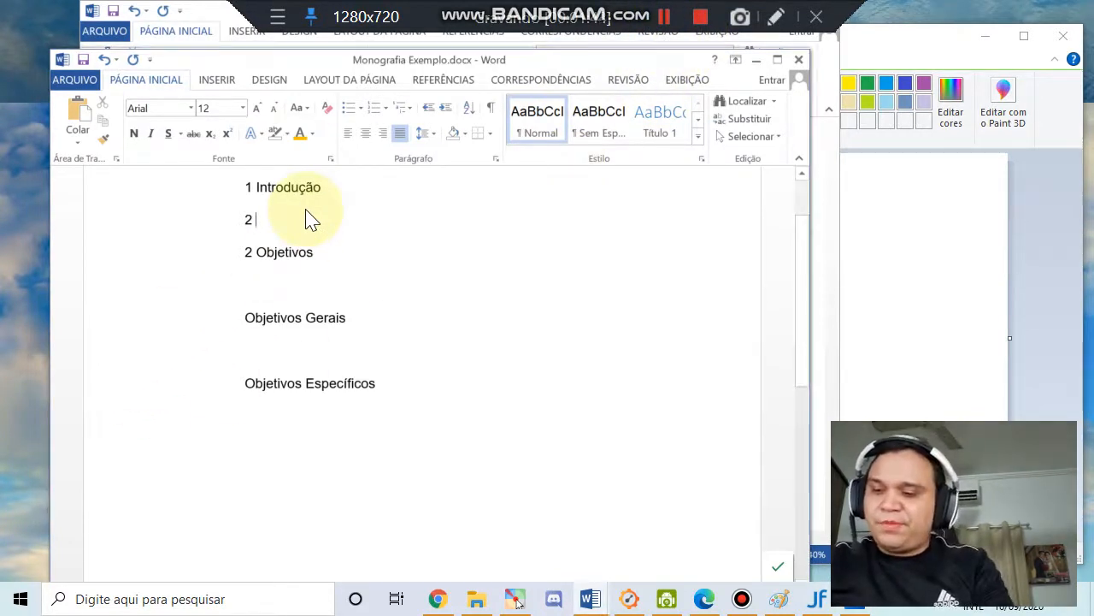
type("Func")
type("amen")
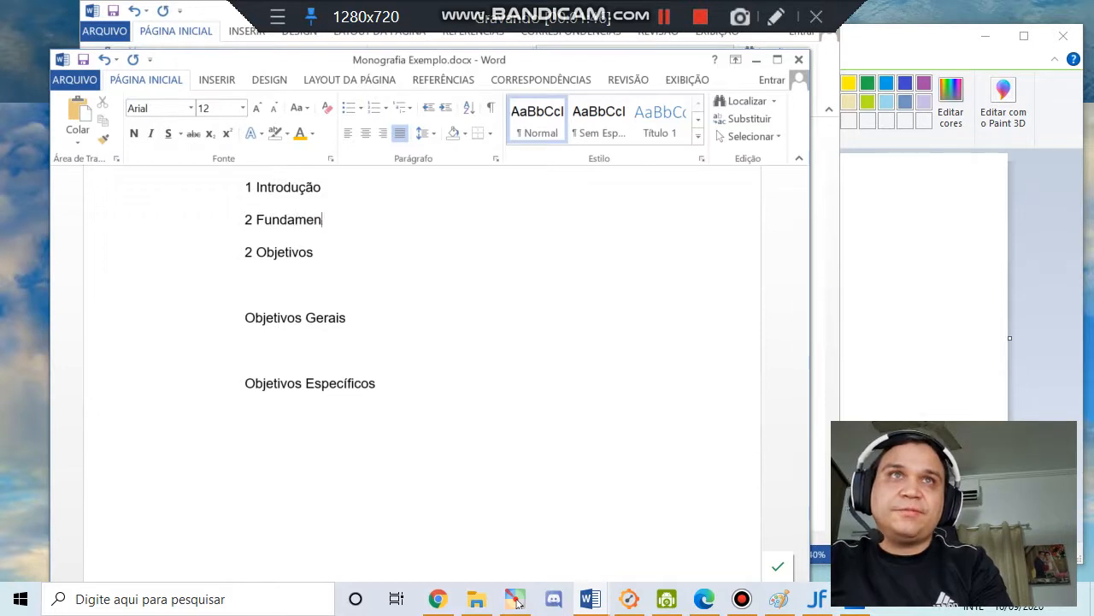
type("taçao Teóric")
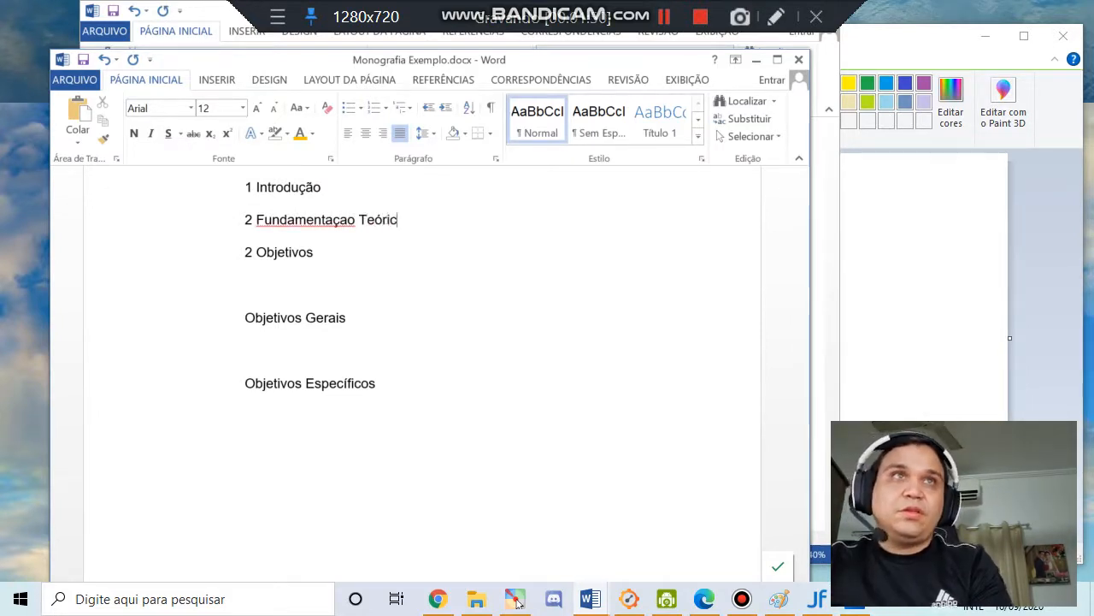
type("a")
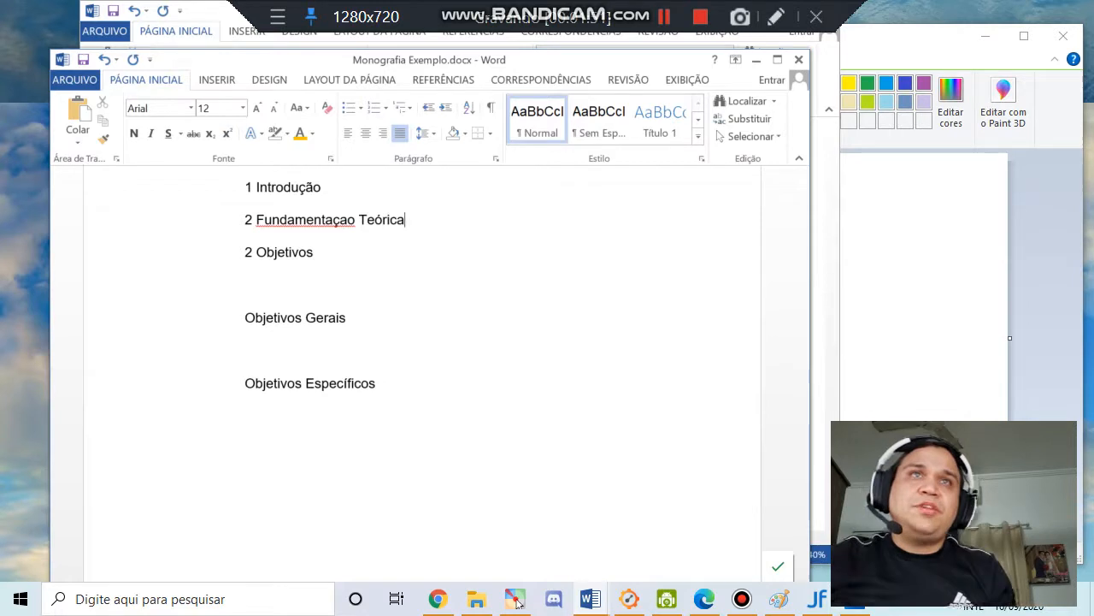
Renumber the Objetivos heading as 3 and correct the spelling in the heading above it to "Fundamentação"
left_click(253, 220)
double_click(249, 254)
left_click(256, 220)
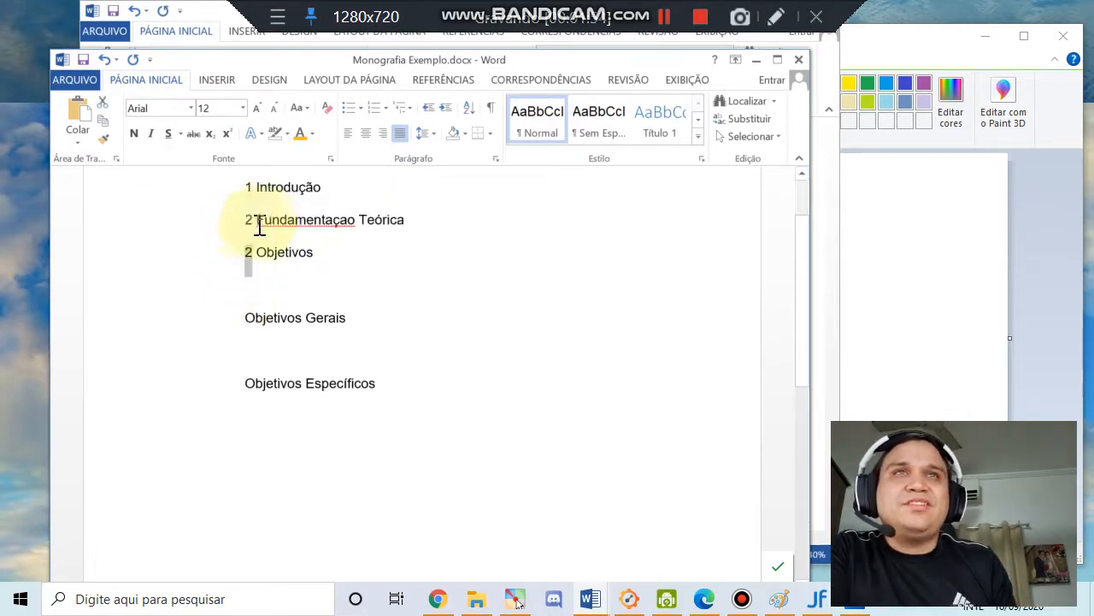
double_click(249, 252)
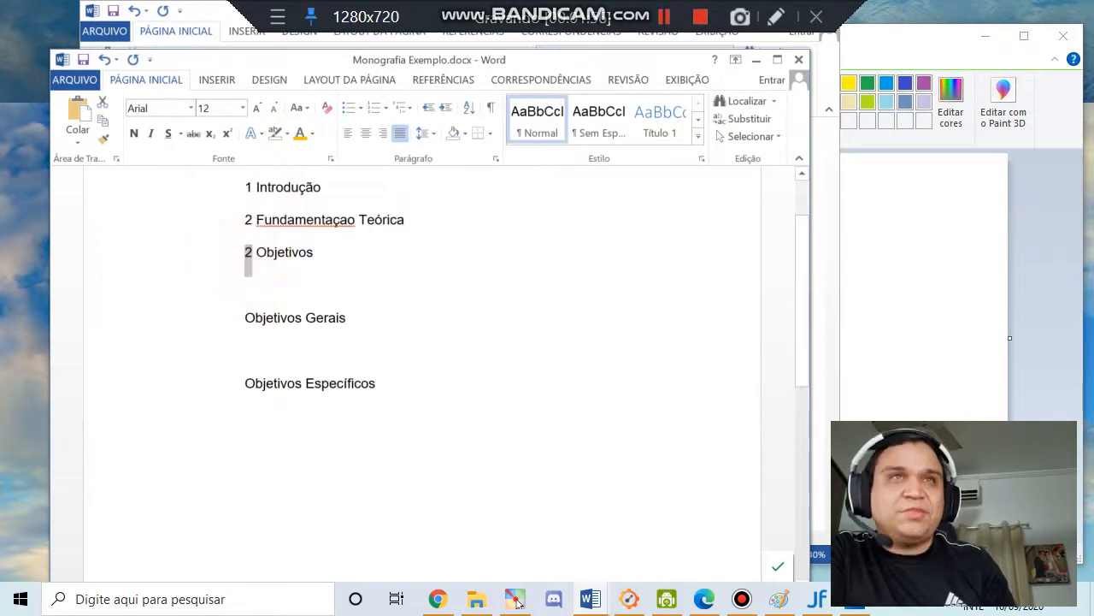
type("3")
right_click(346, 227)
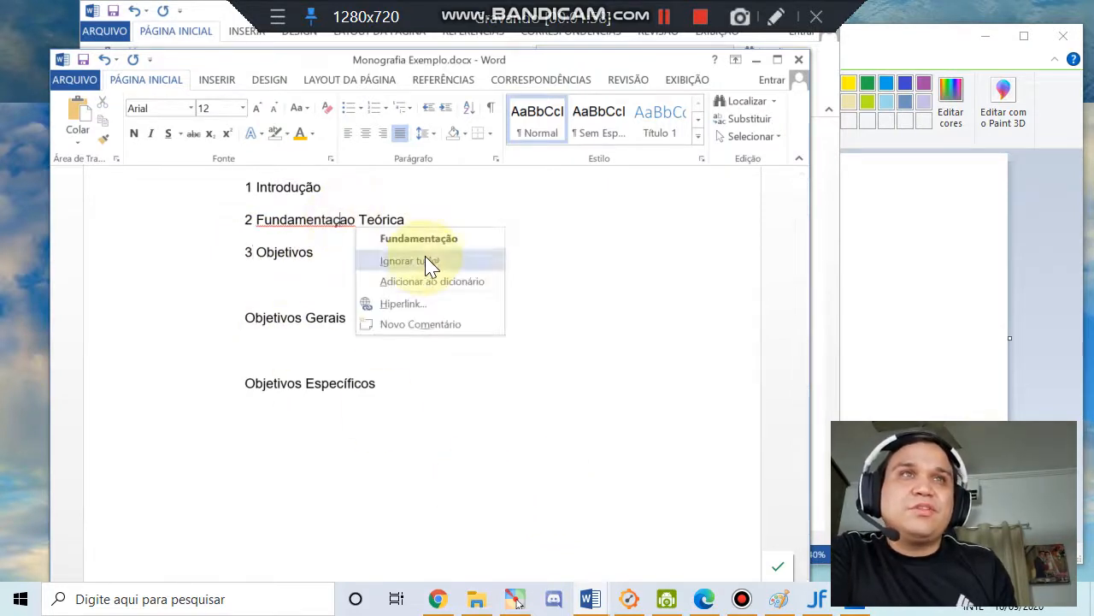
left_click(435, 237)
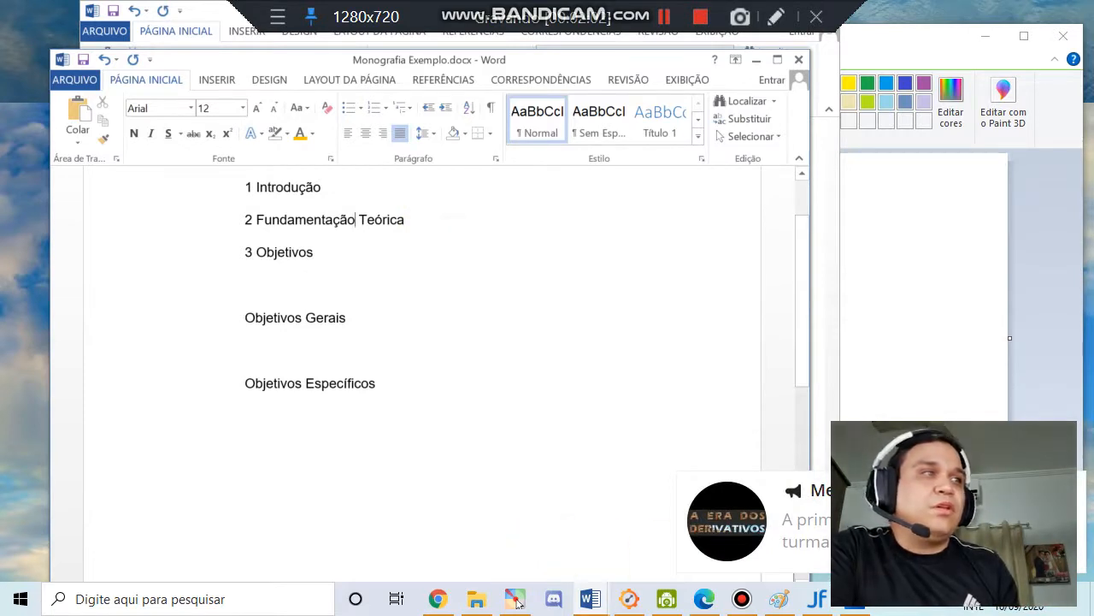
Examine the full gallery of paragraph styles and temporarily underline the Título 1 style with the red screen-drawing pen
left_click(334, 248)
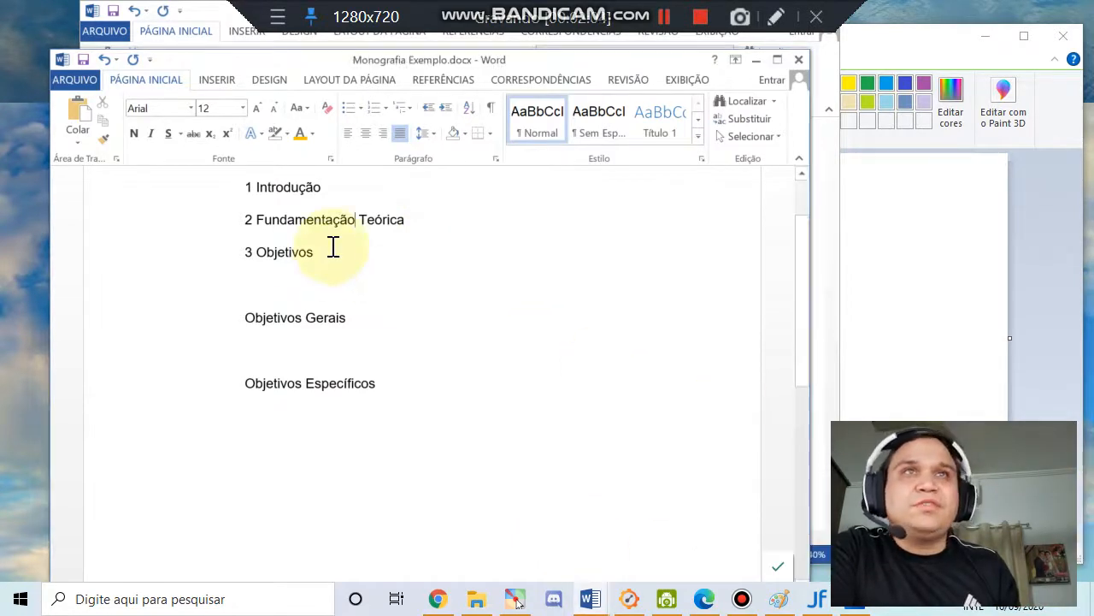
left_click(247, 220)
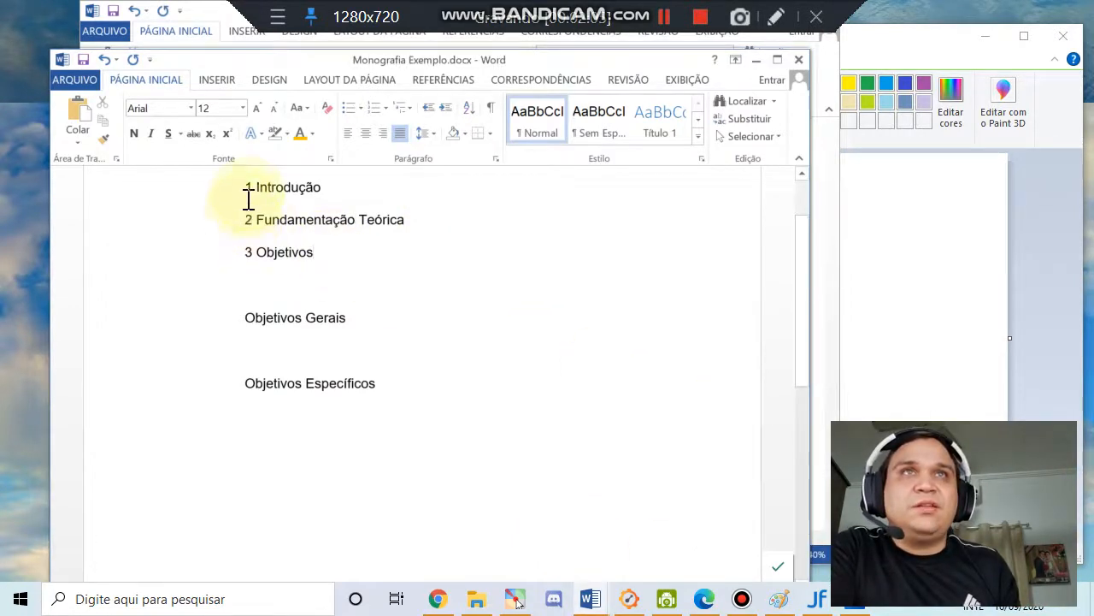
left_click(698, 138)
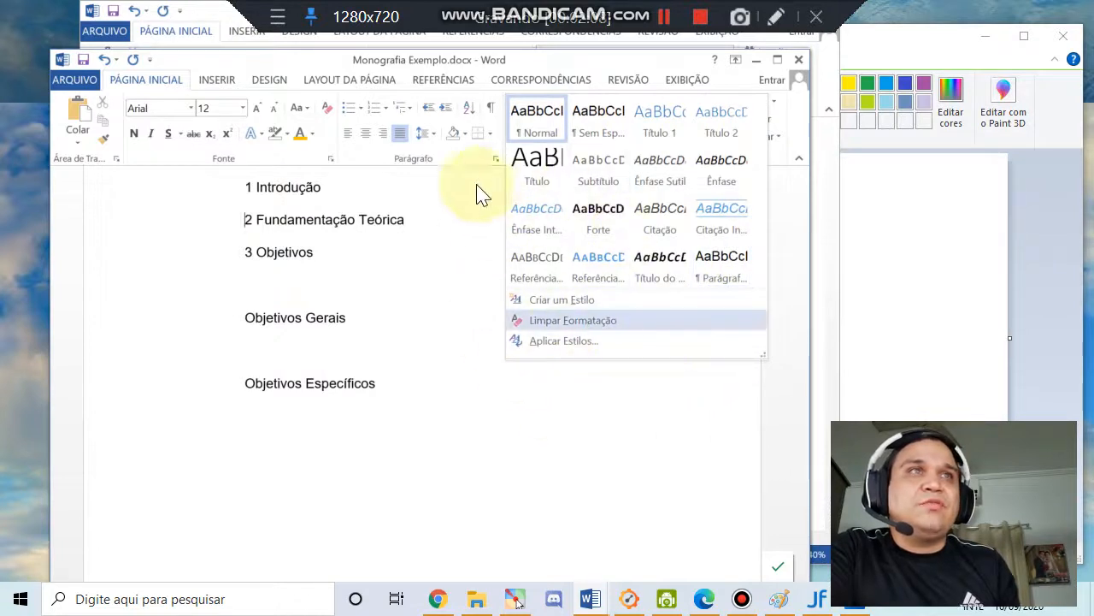
left_click(379, 272)
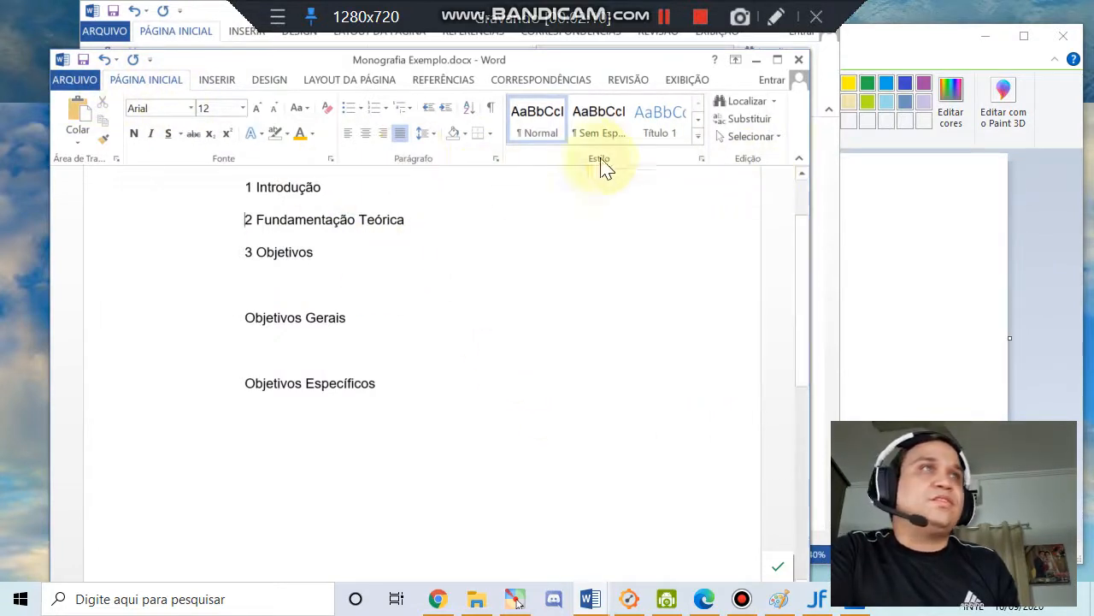
left_click(698, 140)
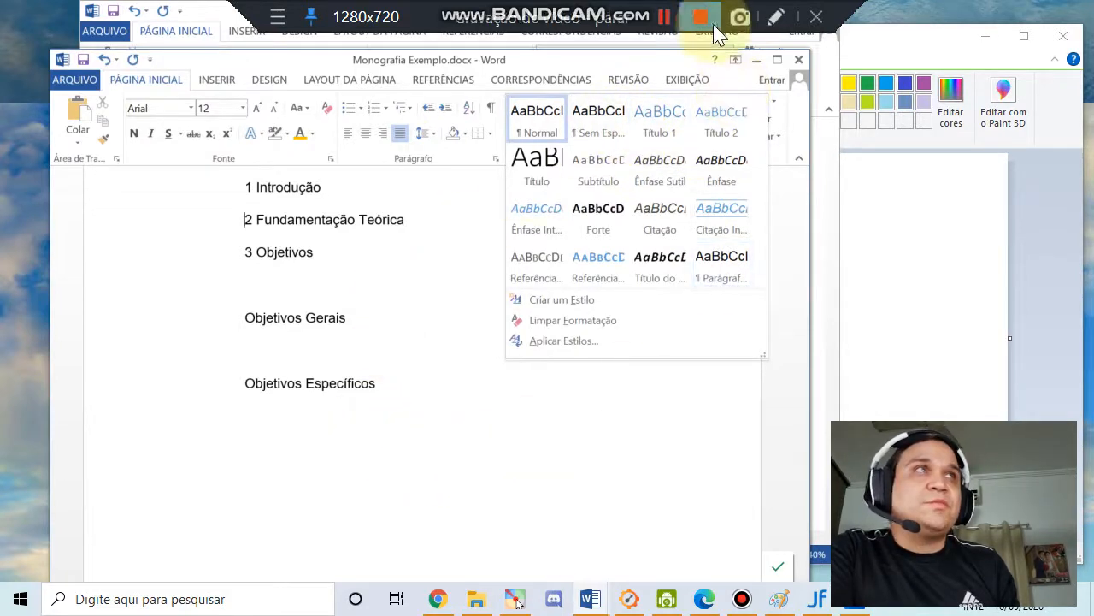
left_click(775, 16)
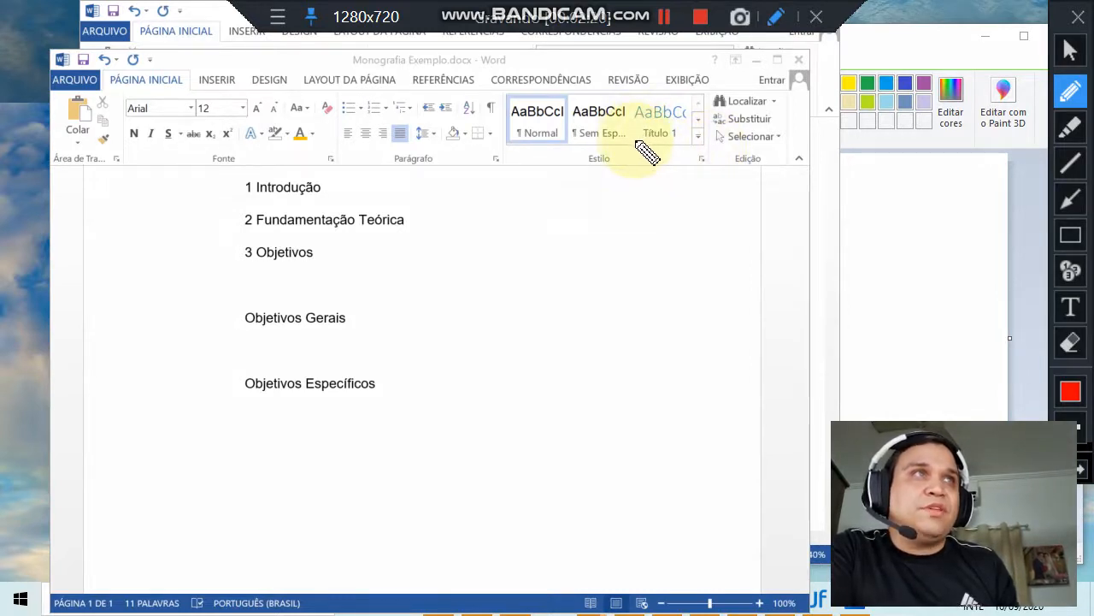
left_click_drag(638, 142, 679, 144)
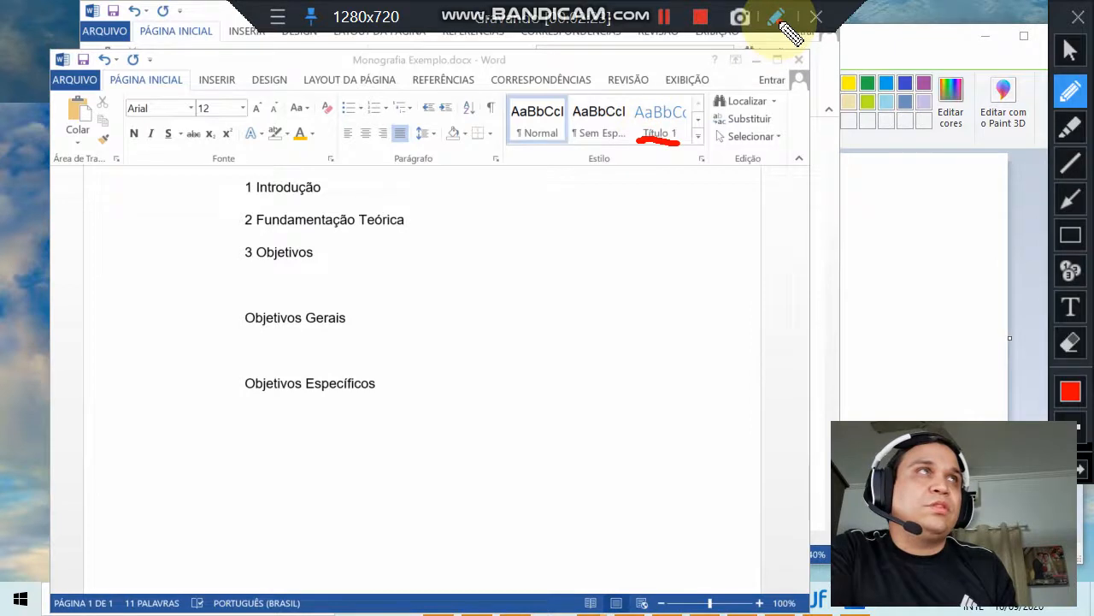
left_click(1076, 17)
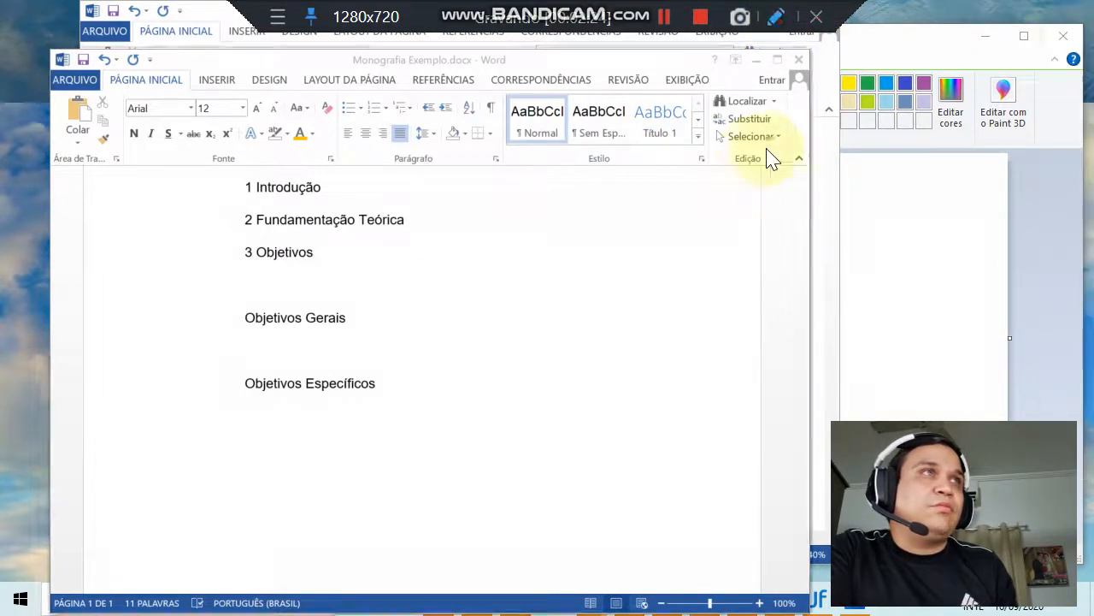
left_click(699, 139)
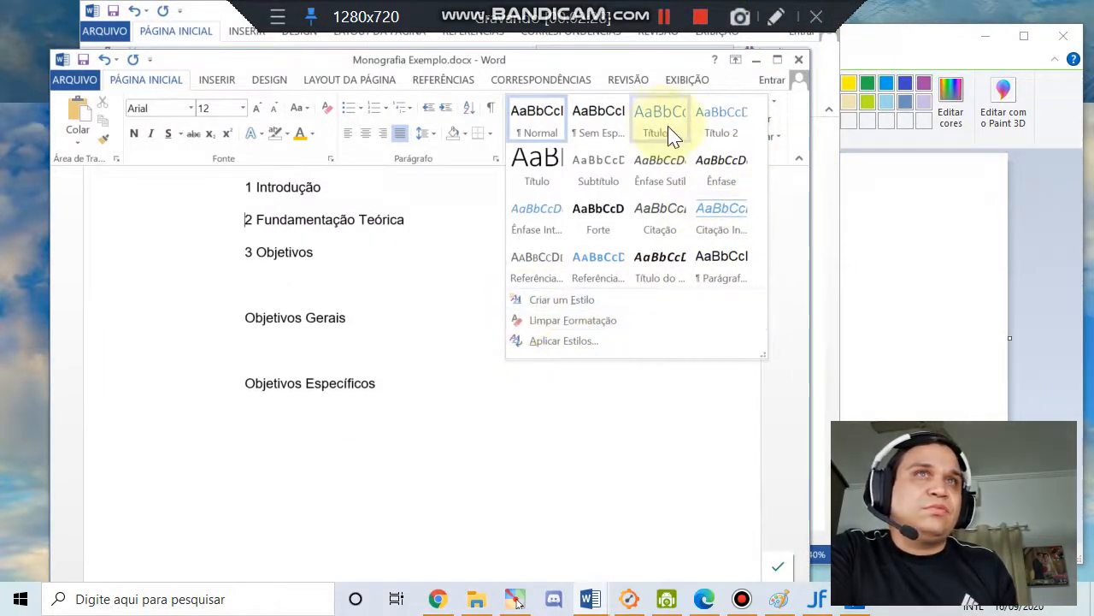
left_click(741, 142)
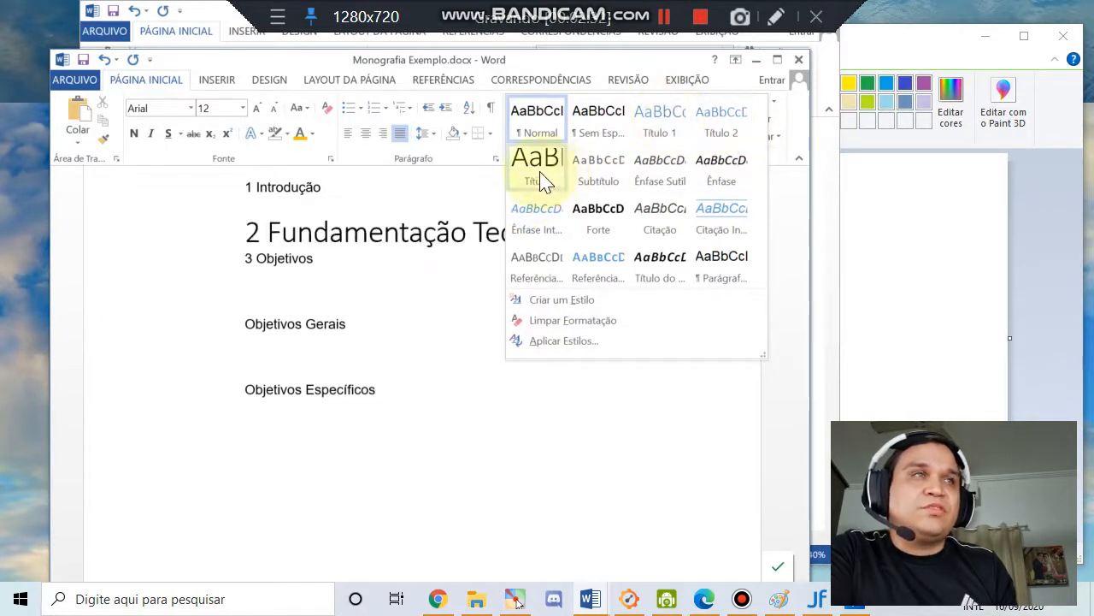
left_click(376, 244)
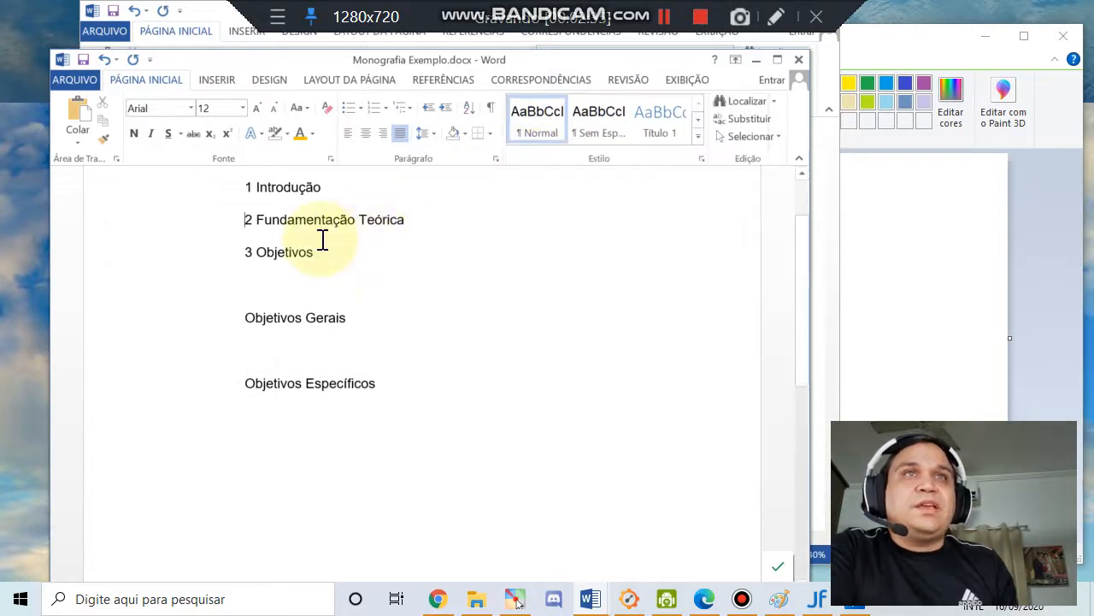
Delete the manually entered numbers from the Objetivos, Fundamentação Teórica and Introdução headings
left_click(256, 256)
key("BackSpace")
key("BackSpace")
left_click(253, 220)
key("BackSpace")
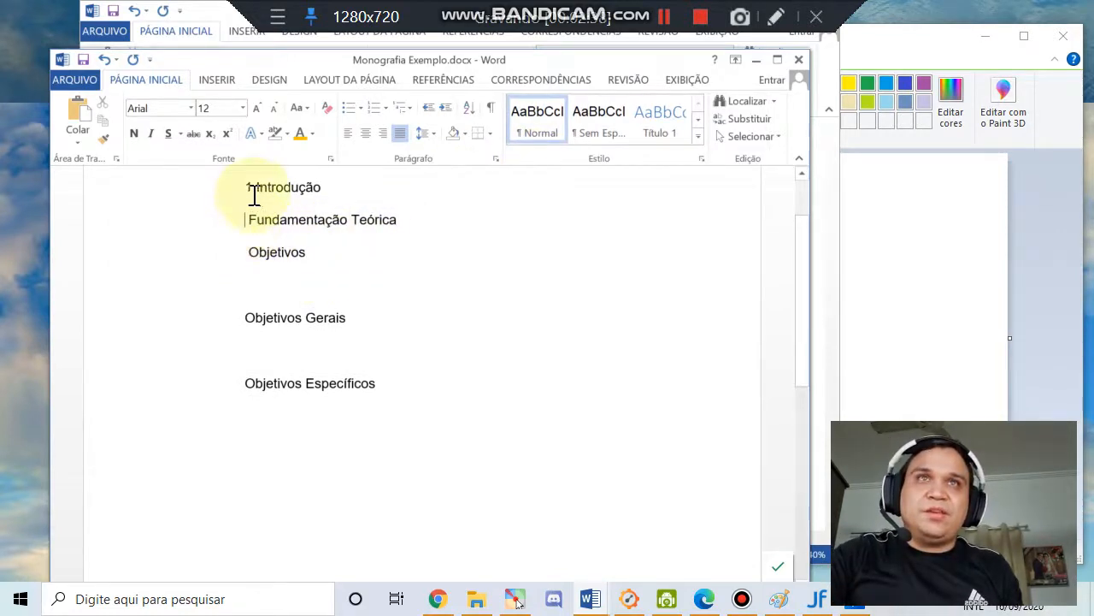
left_click(254, 188)
key("BackSpace")
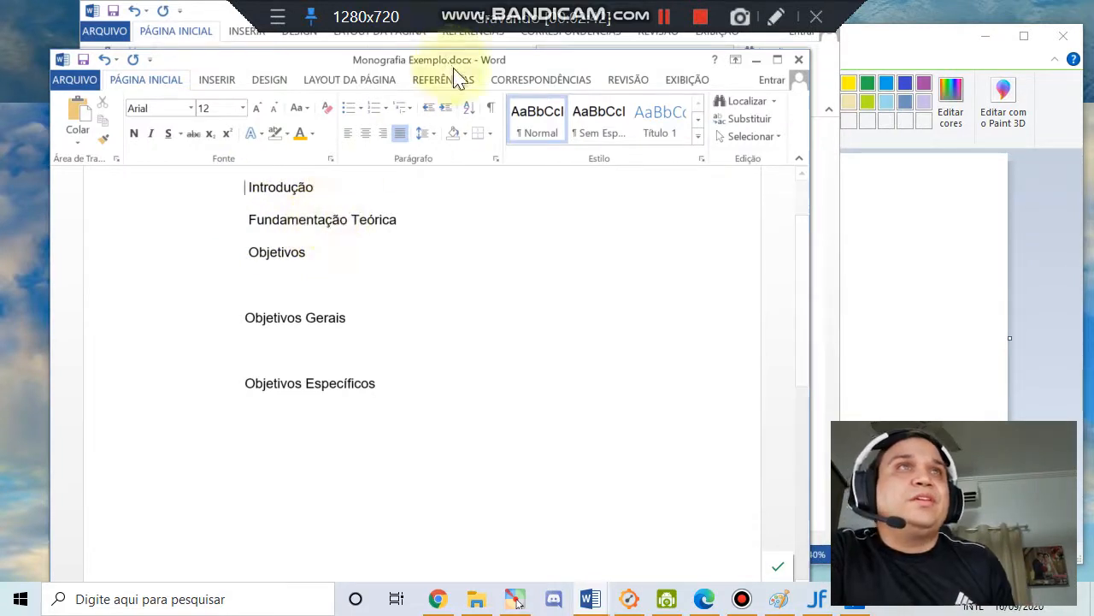
Try the simple "1., 2., 3." numbering format on the Introdução heading, then undo it
left_click_drag(241, 185, 342, 285)
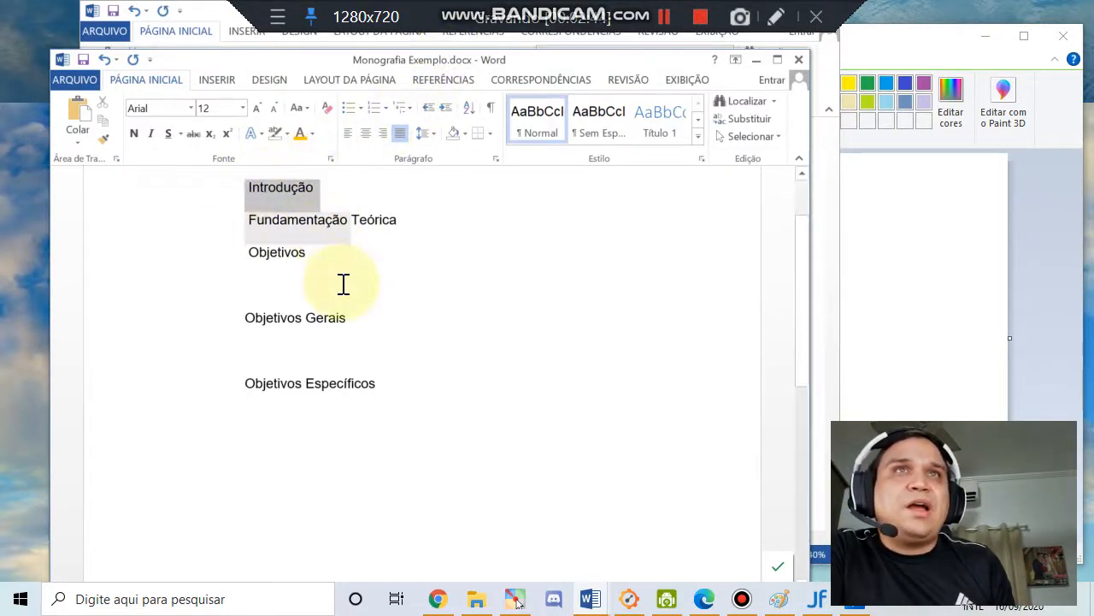
left_click(248, 185)
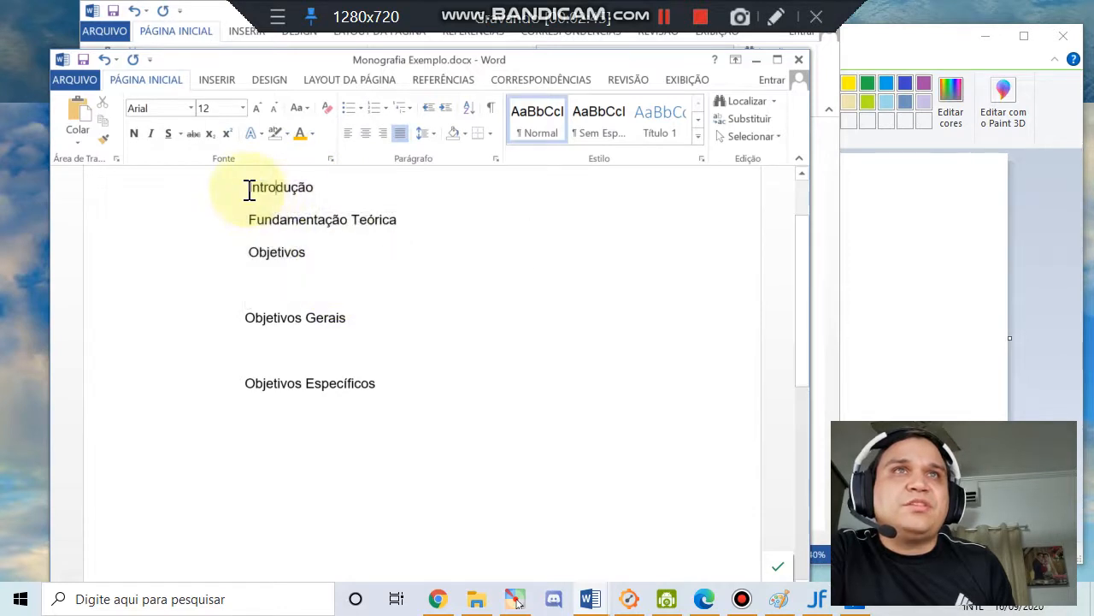
left_click(385, 109)
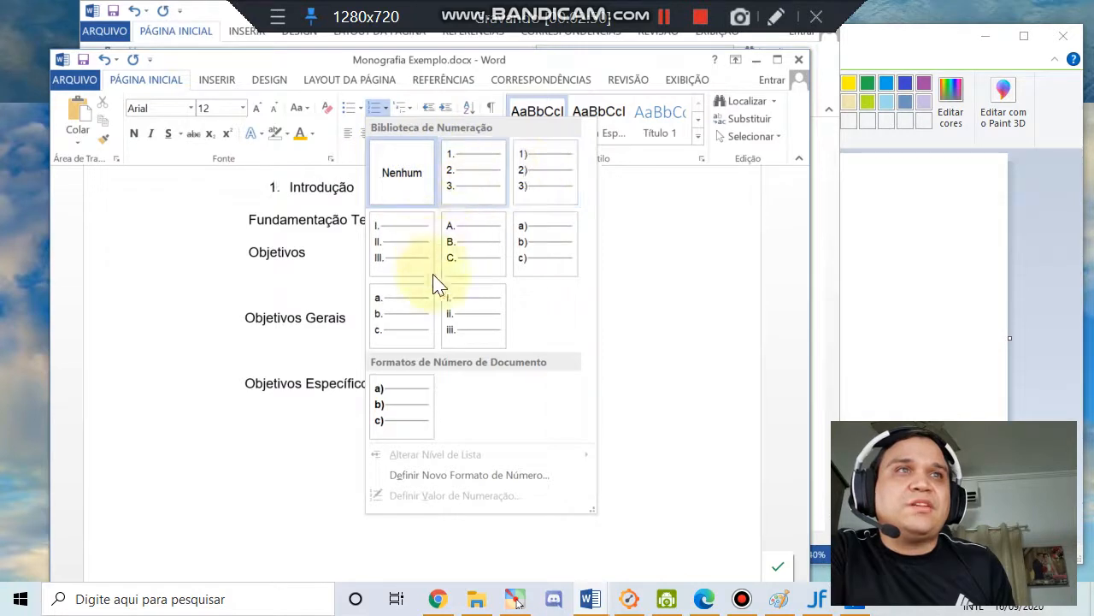
left_click(482, 187)
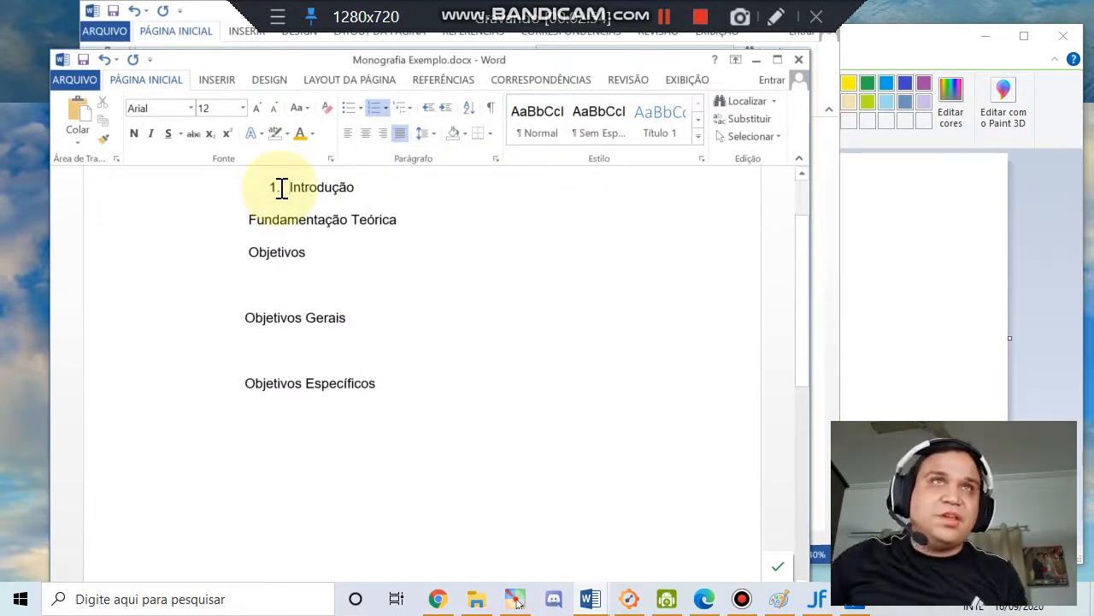
key("ctrl+z")
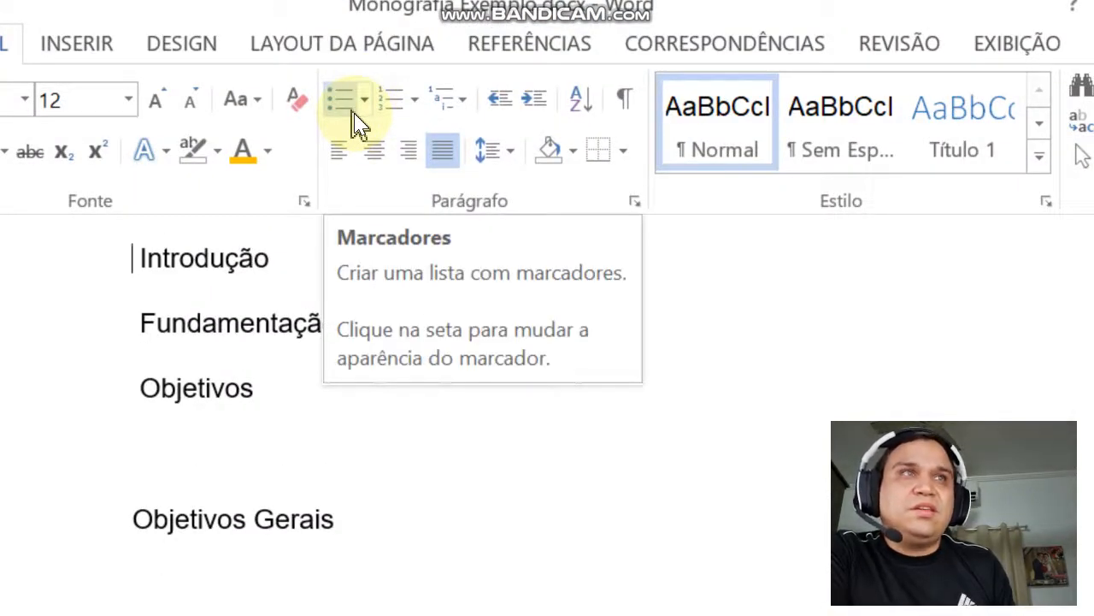
Compare the available bullet, numbering and multilevel list formats, including the multilevel list linked to the Título styles
left_click(365, 109)
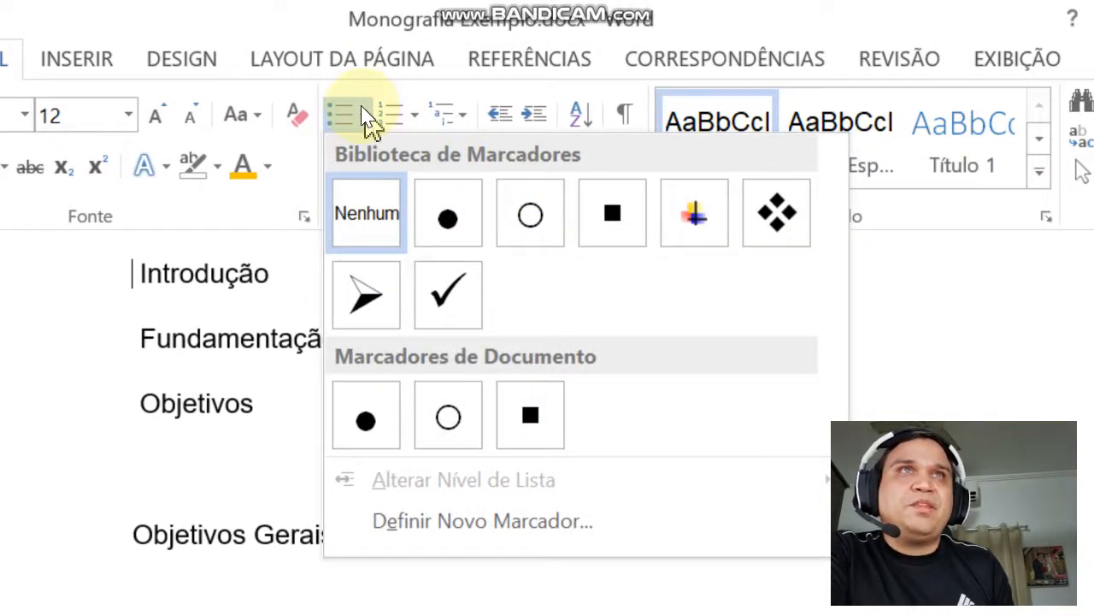
left_click(362, 111)
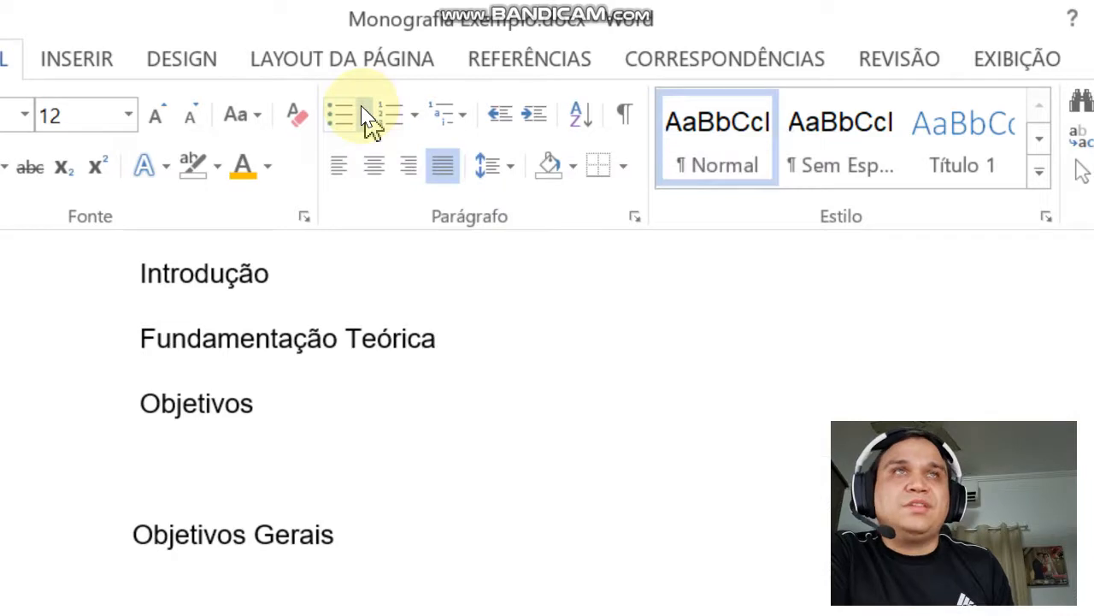
left_click(415, 115)
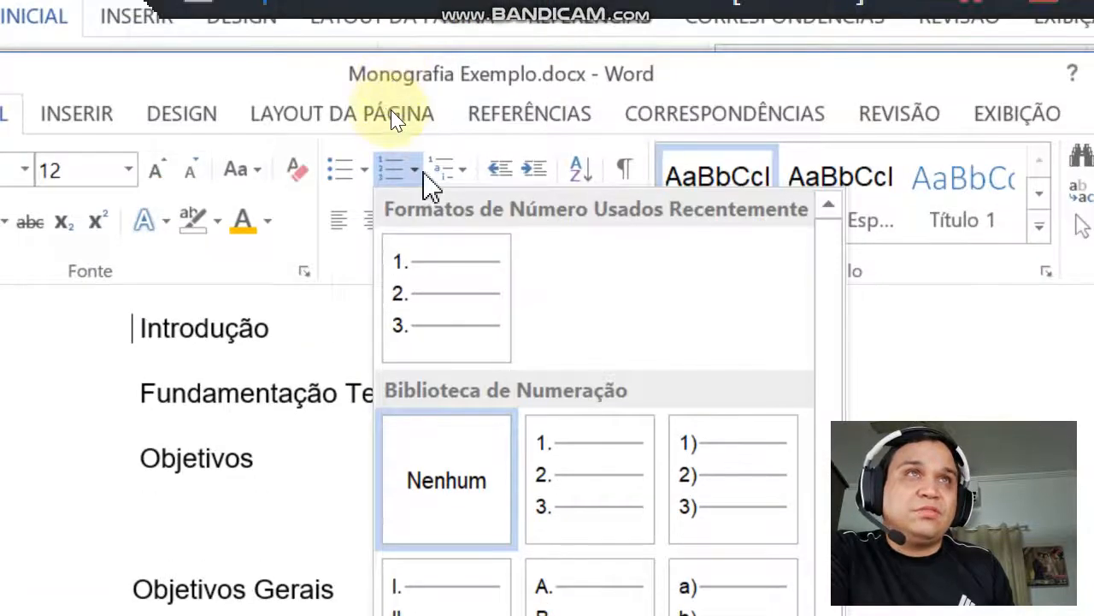
left_click(413, 170)
left_click(466, 180)
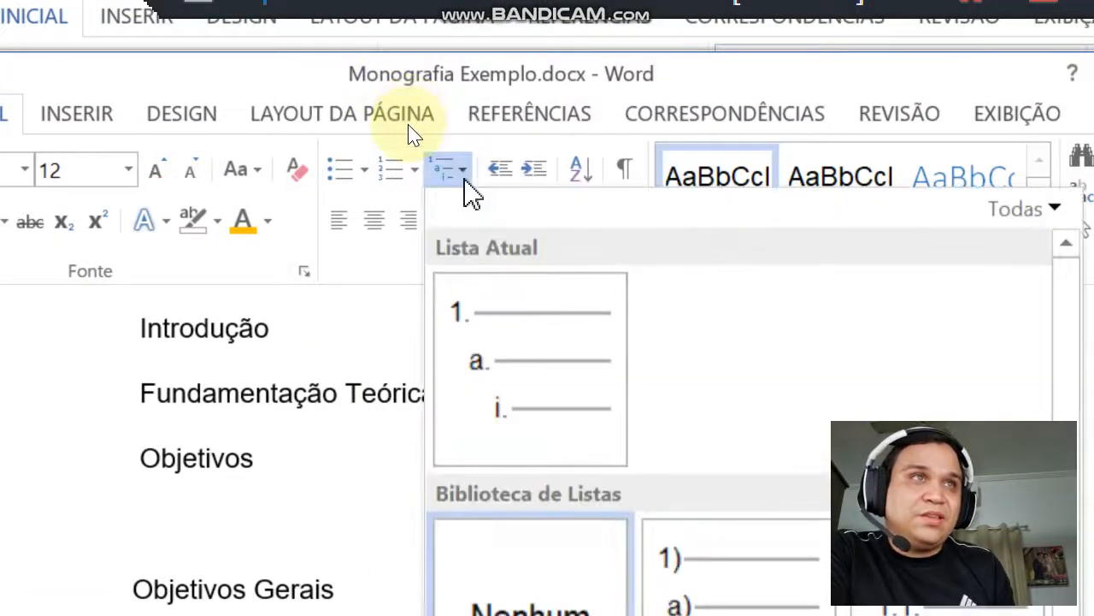
left_click(464, 176)
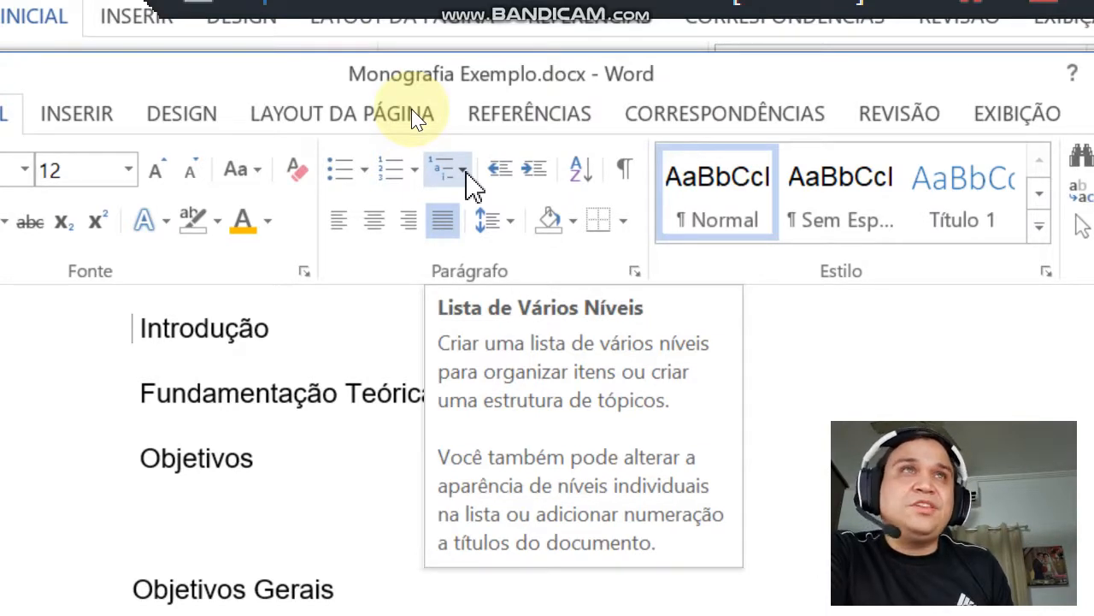
left_click(464, 173)
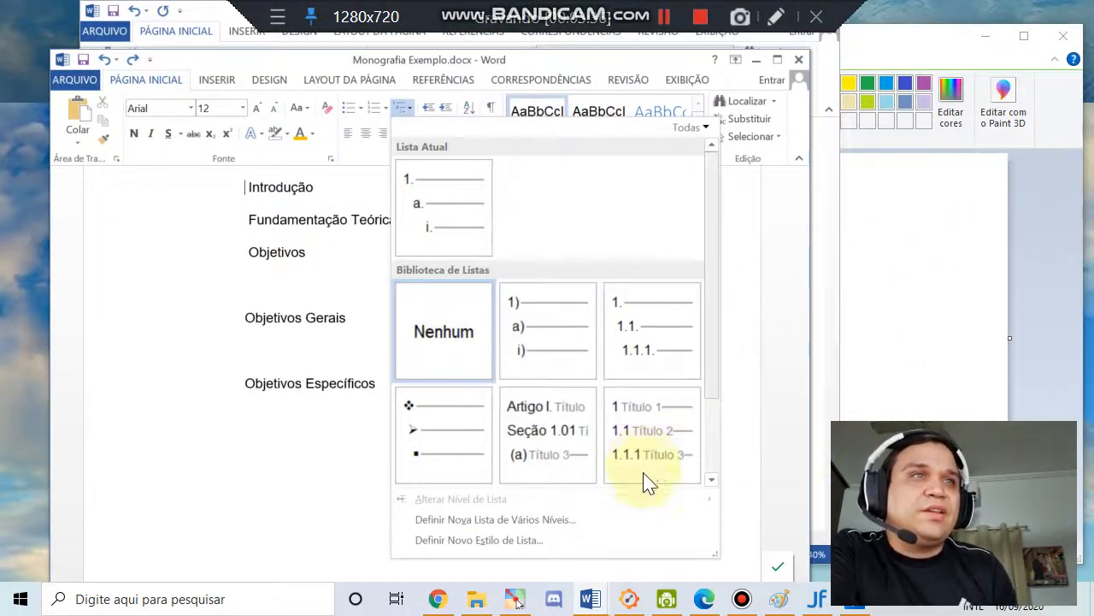
mouse_move(656, 436)
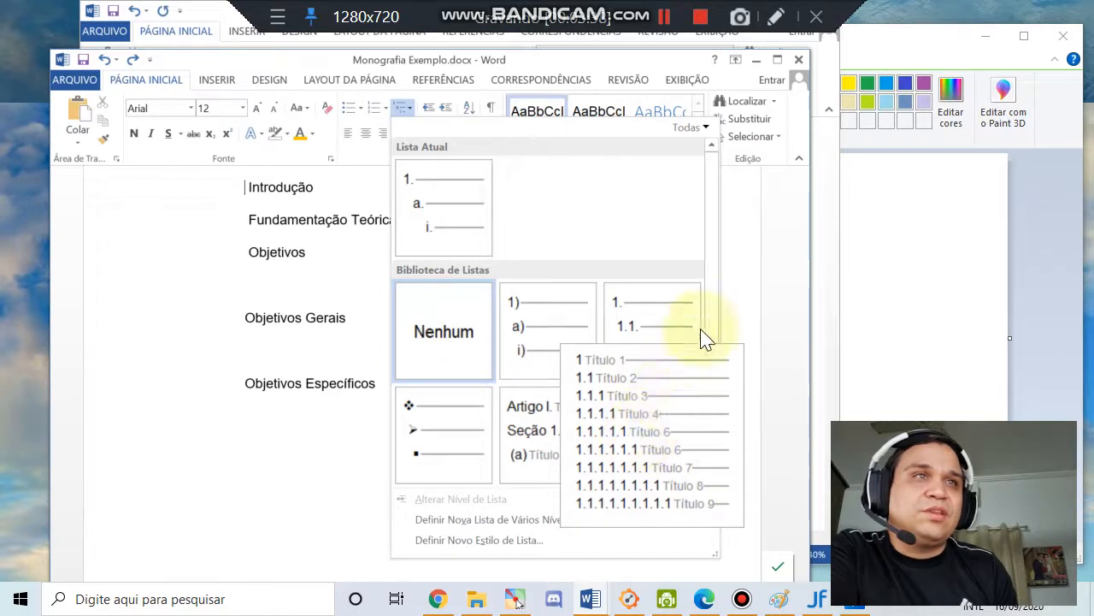
mouse_move(533, 456)
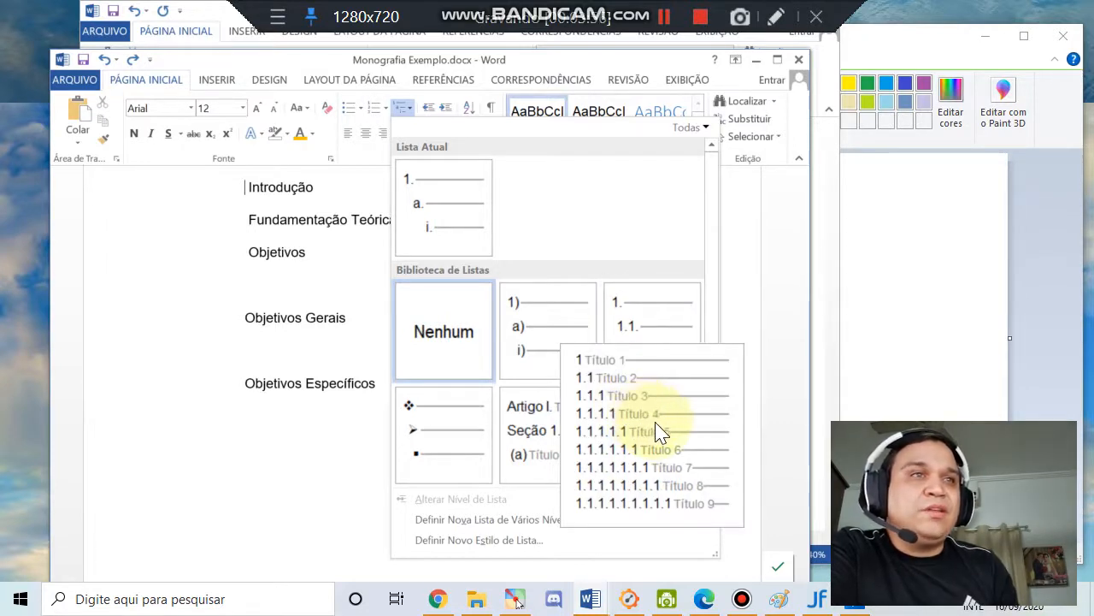
left_click(246, 219)
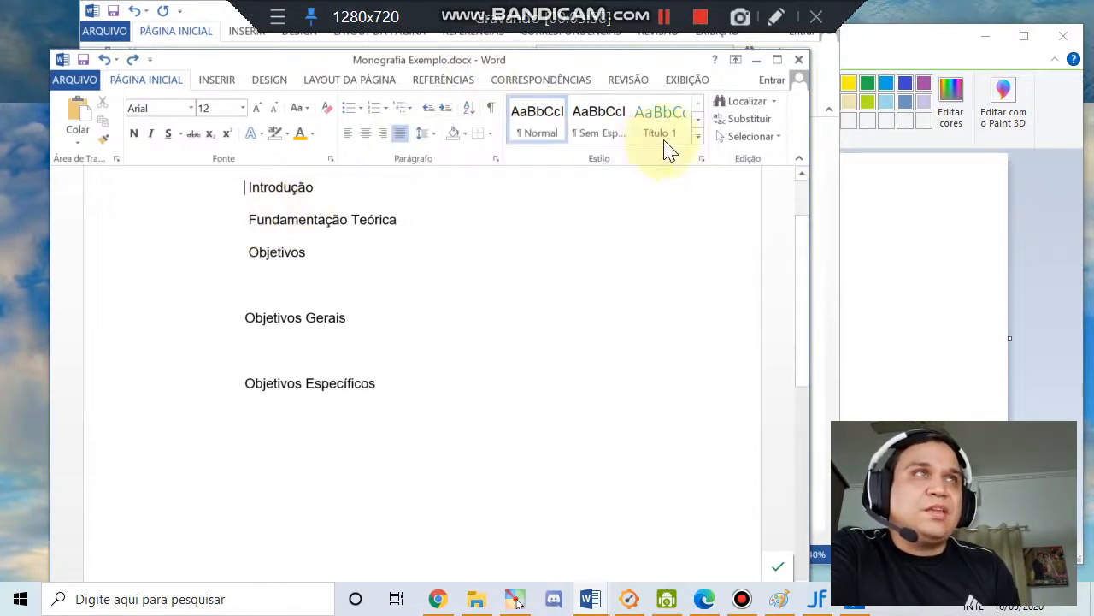
Apply the multilevel list linked to heading styles (1 Título 1, 1.1 Título 2, 1.1.1 Título 3) at the Introdução heading
left_click(699, 136)
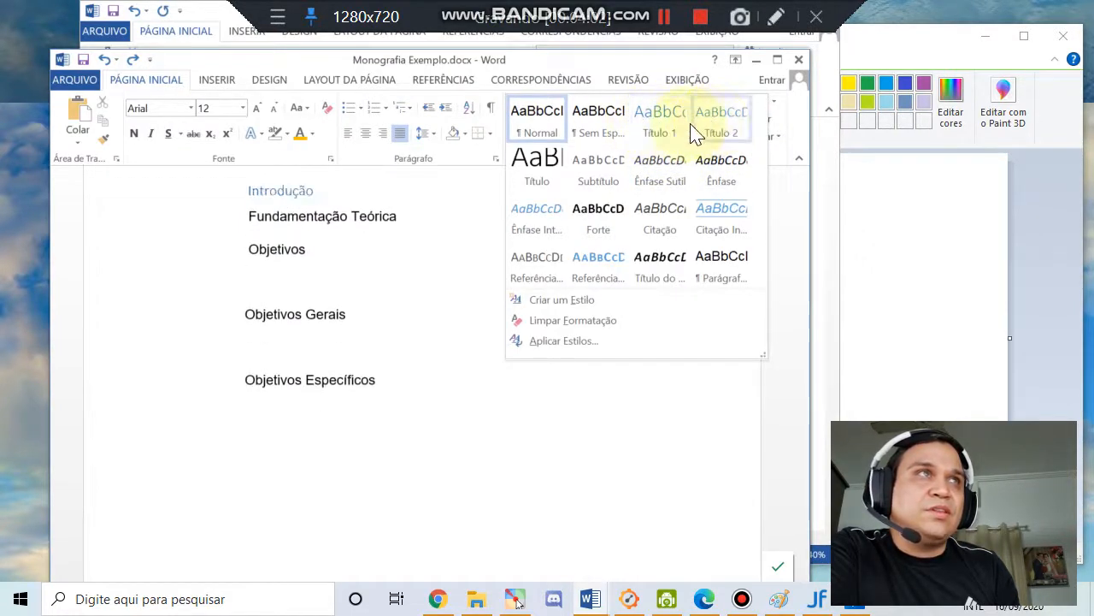
left_click(412, 116)
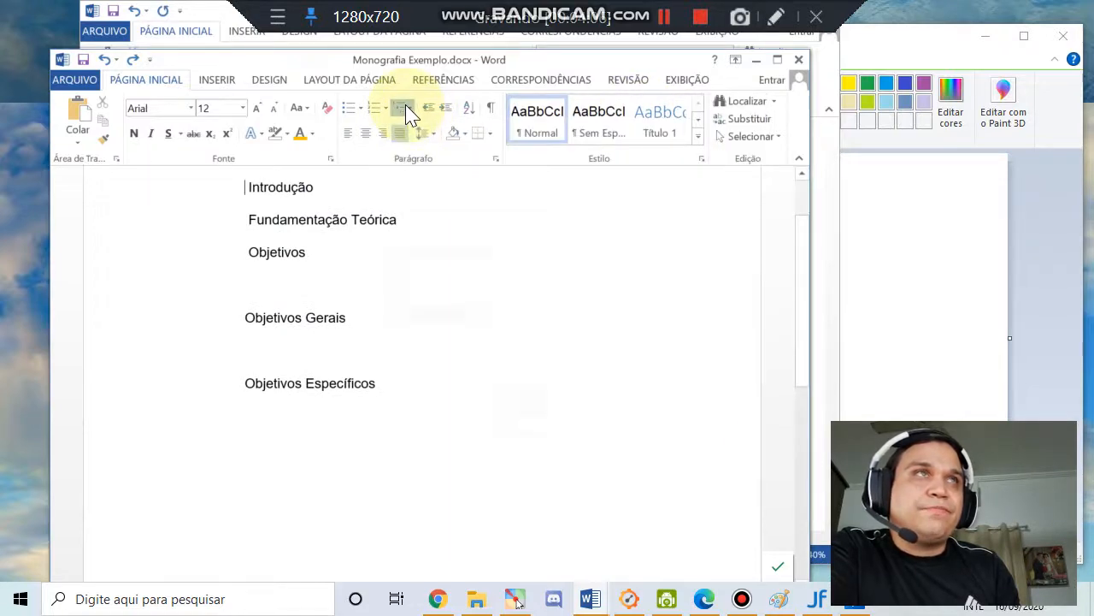
left_click(409, 116)
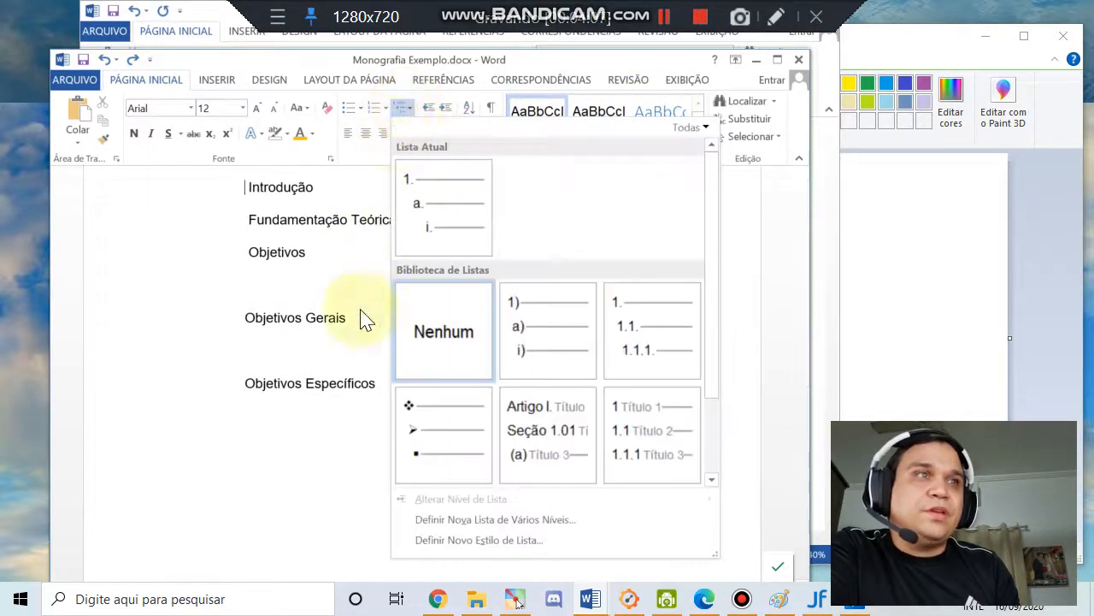
left_click(650, 440)
Examine the numbered Título 1, Título 2 and Título 3 styles in the full style gallery against the Introdução heading
left_click(697, 136)
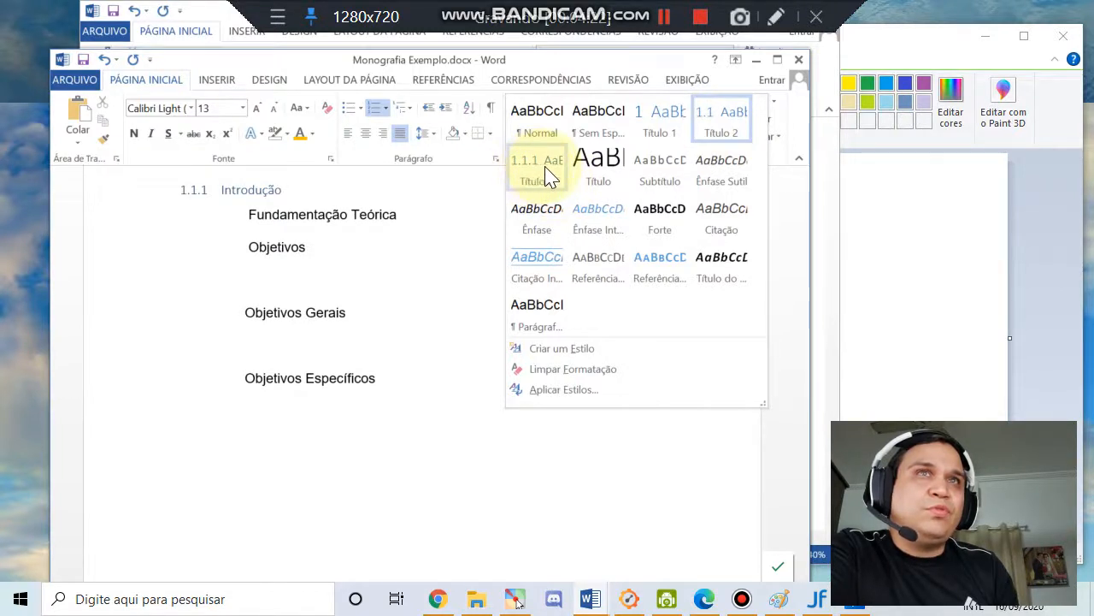
left_click(299, 208)
left_click(225, 192)
scroll(265, 276, "up", 1)
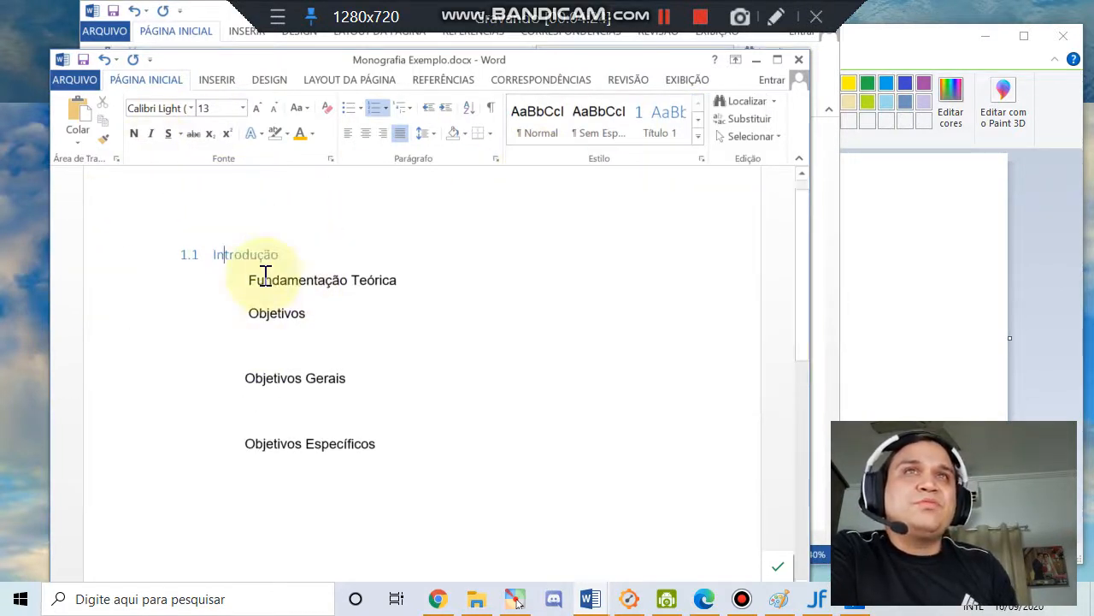
scroll(266, 273, "up", 1)
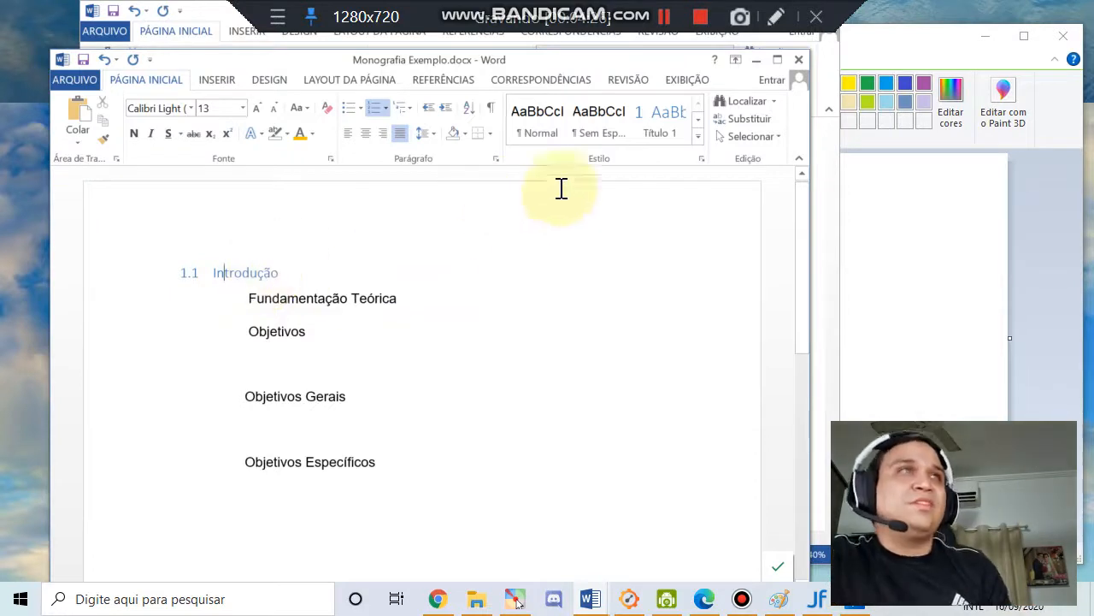
left_click(699, 151)
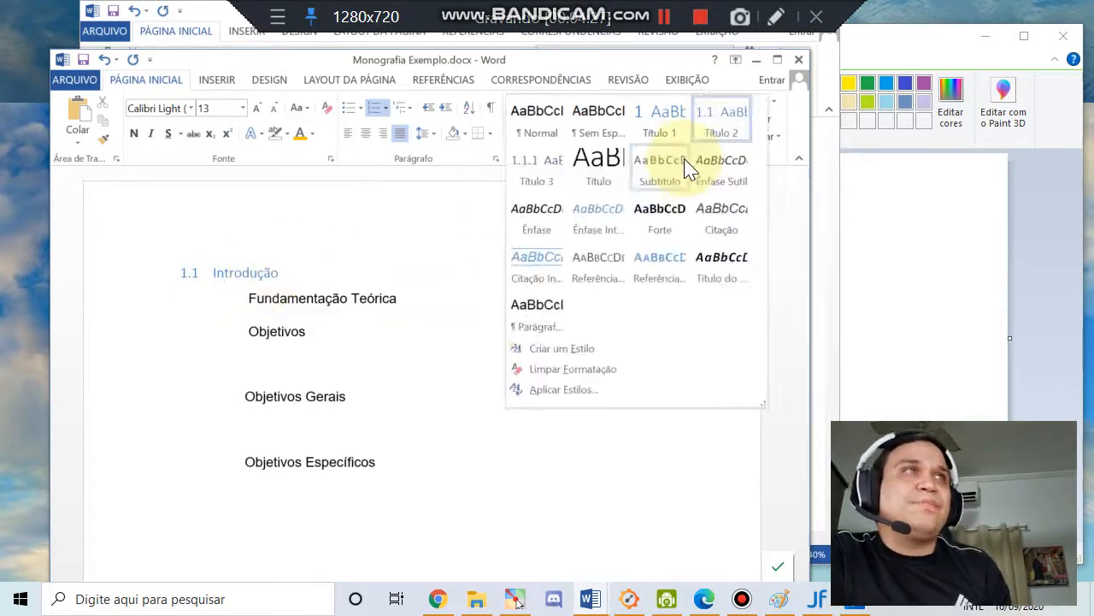
left_click(259, 279)
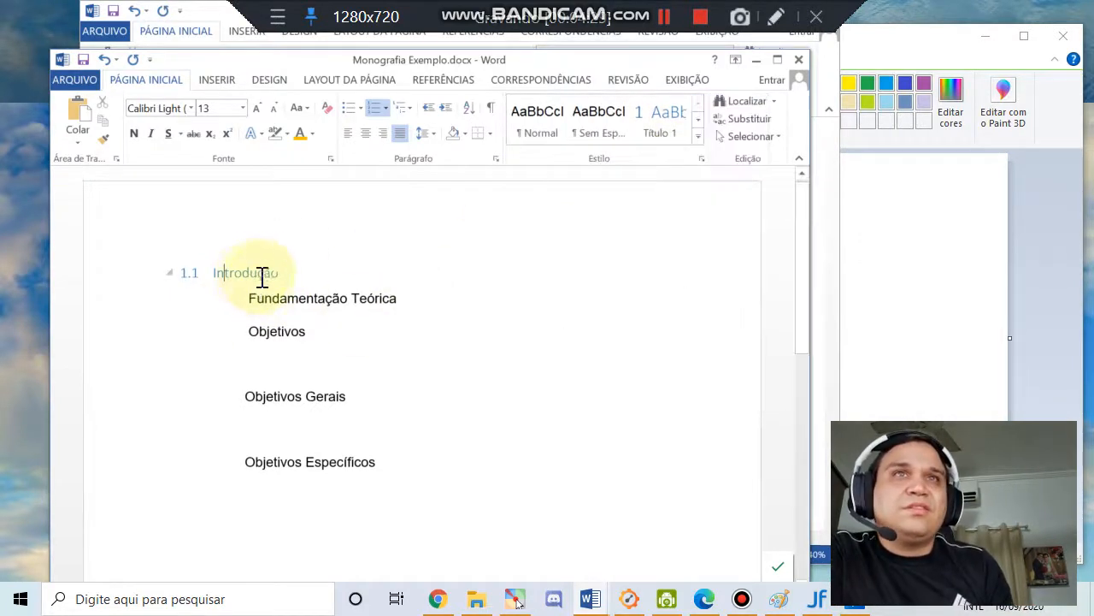
left_click(697, 136)
key("Escape")
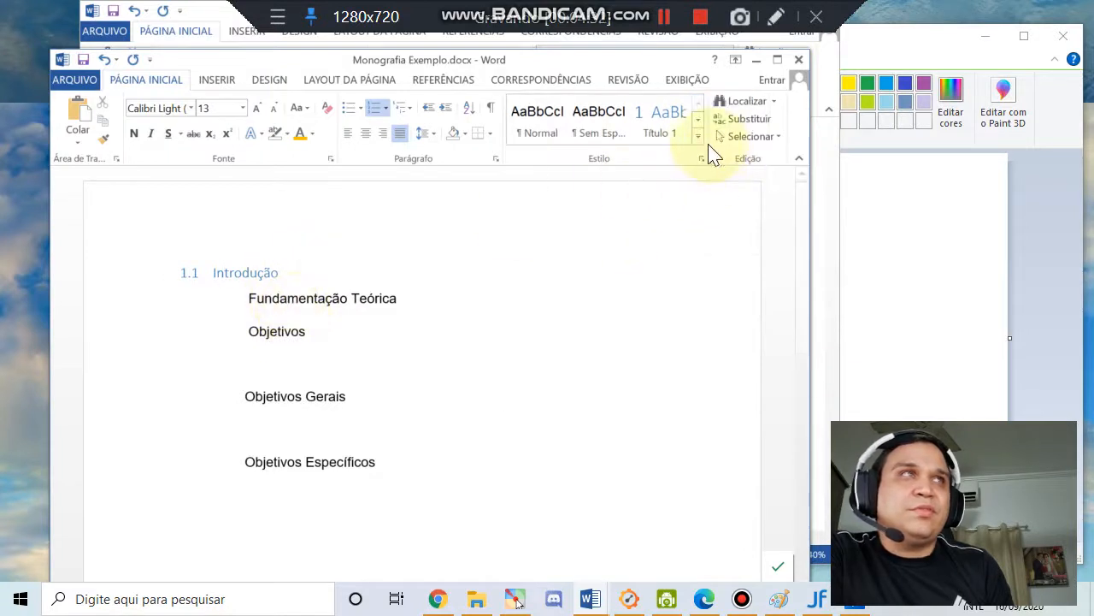
Apply the Título 1 style to the Introdução heading
left_click(698, 136)
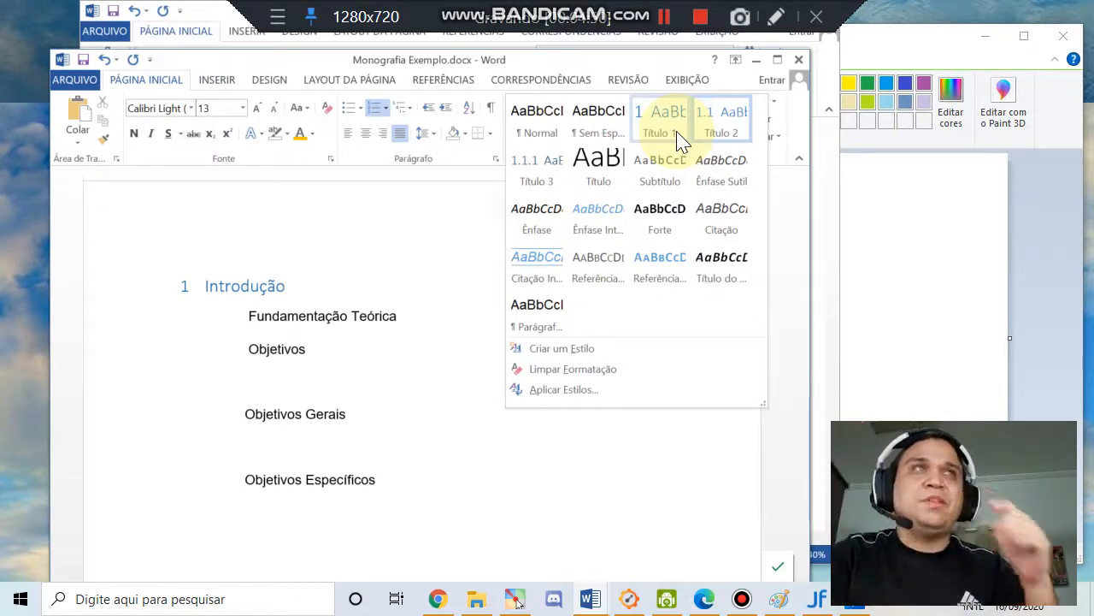
left_click(293, 275)
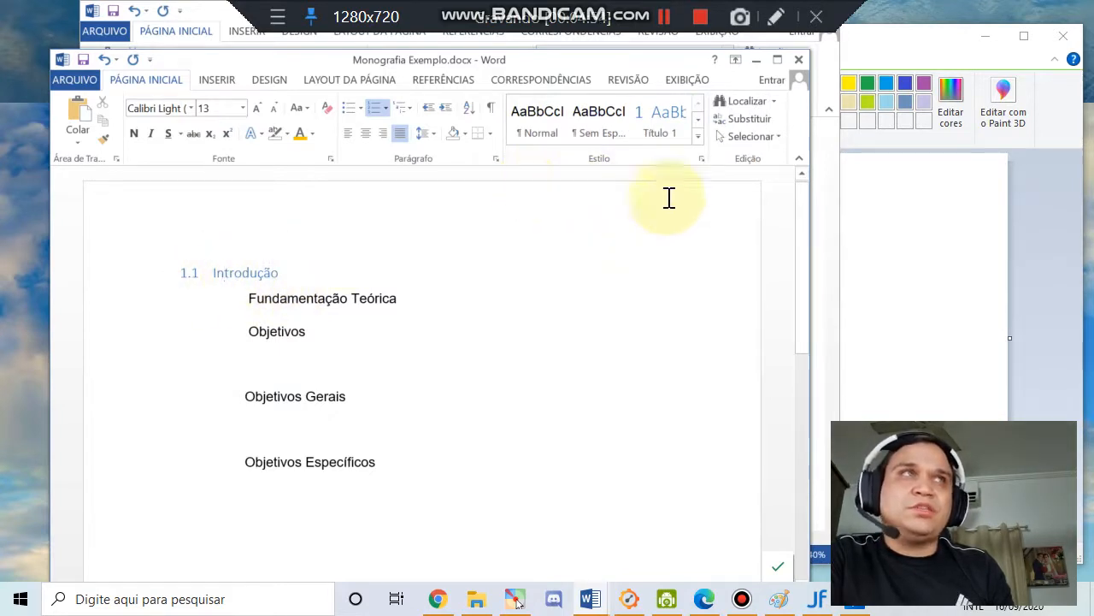
left_click(218, 272)
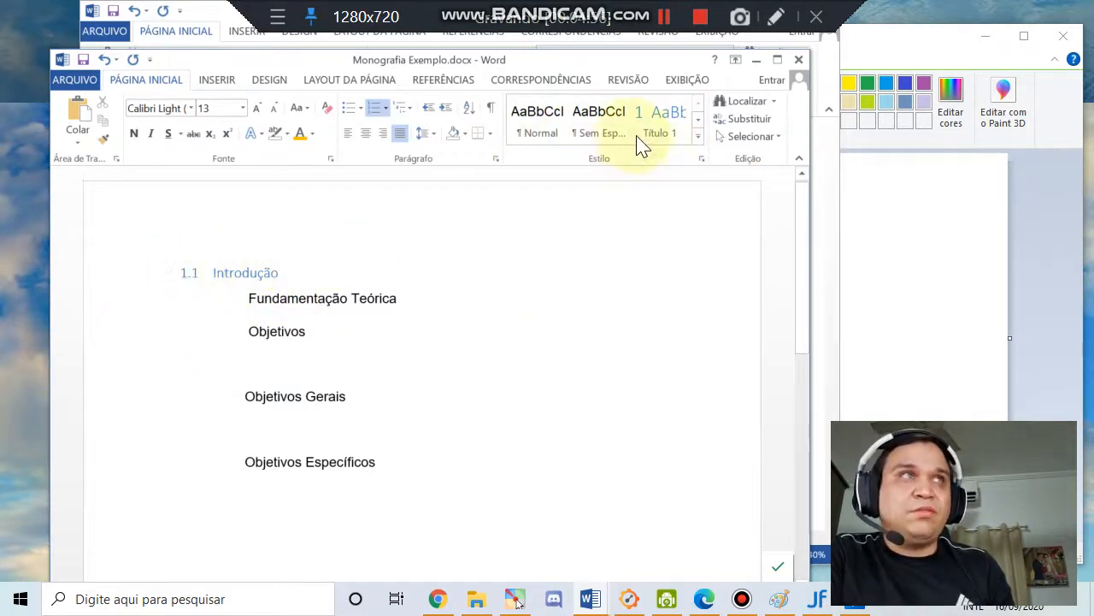
left_click(659, 120)
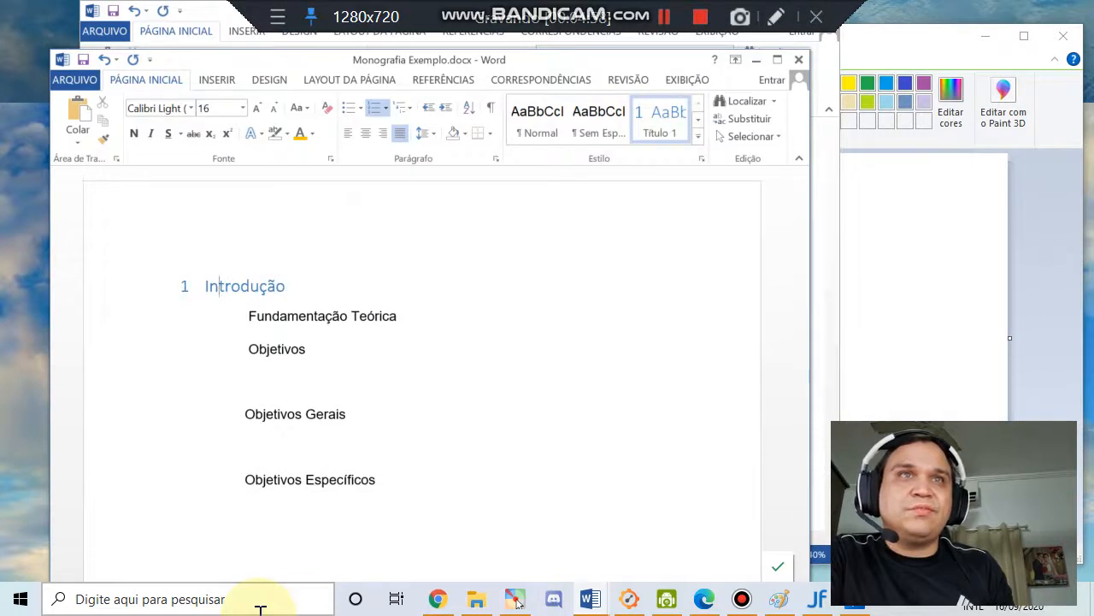
Delete the Fundamentação Teórica heading and the leading space before Objetivos
left_click_drag(268, 317, 428, 317)
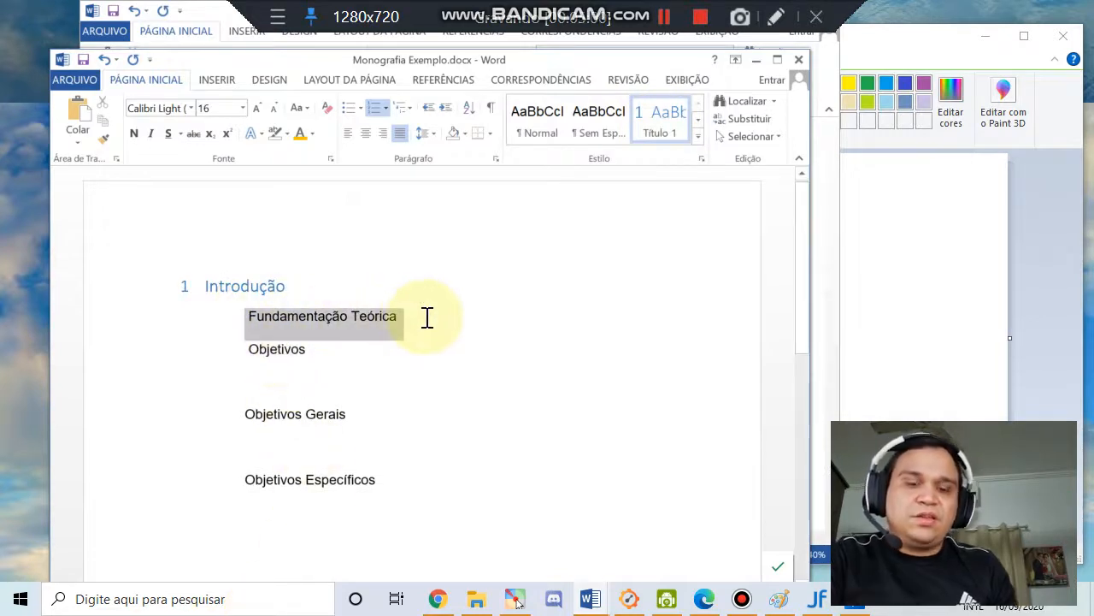
key("Delete")
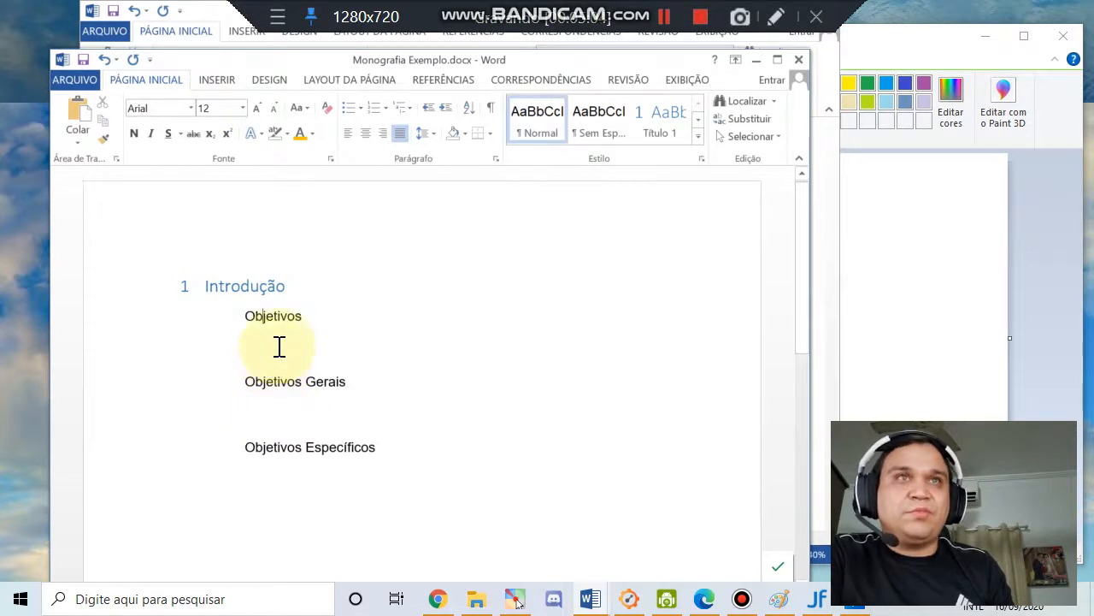
Apply the Título 1 style to the Objetivos heading and the Título 2 style to the Objetivos Gerais heading
left_click(697, 136)
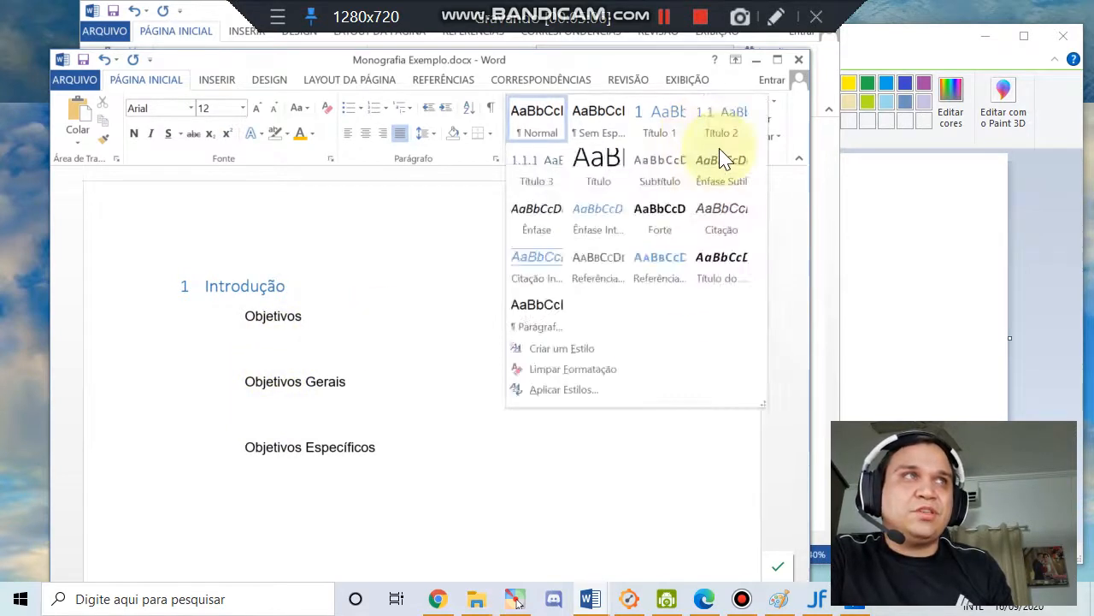
left_click(664, 126)
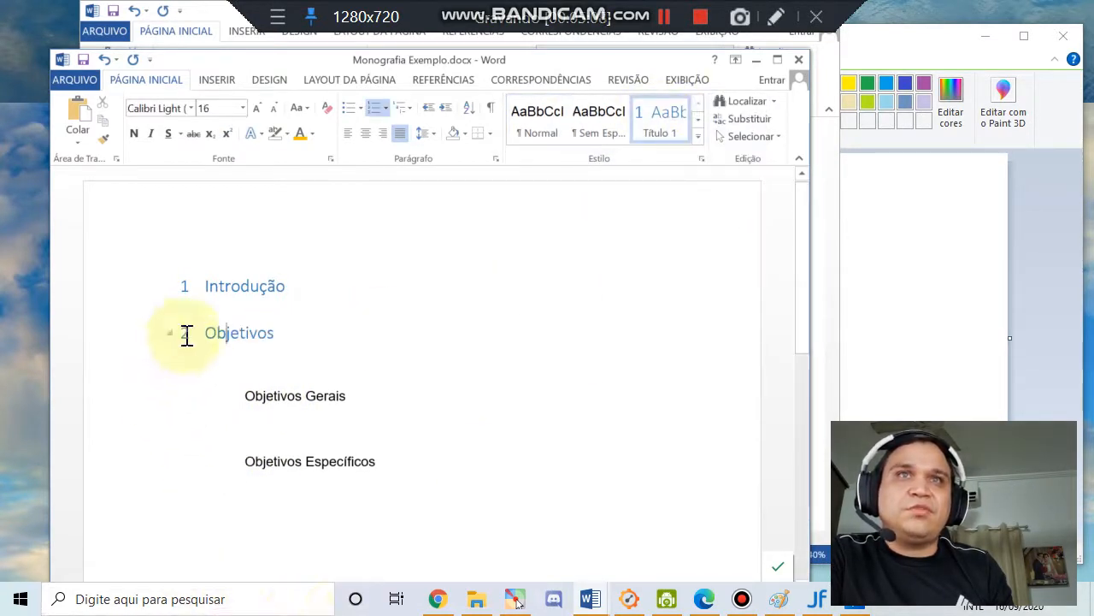
left_click(302, 398)
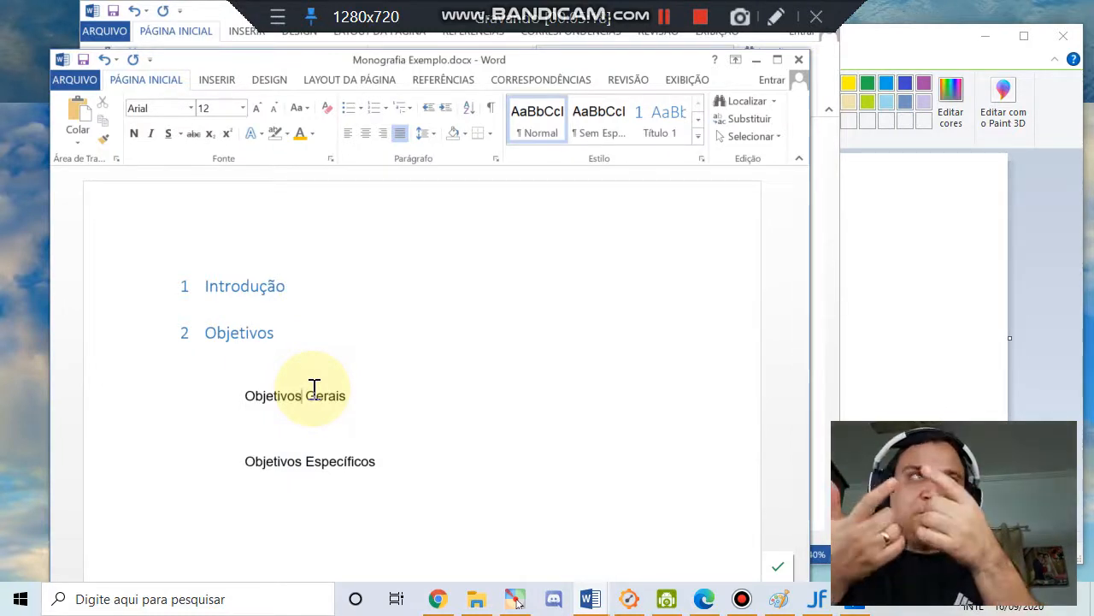
left_click(698, 137)
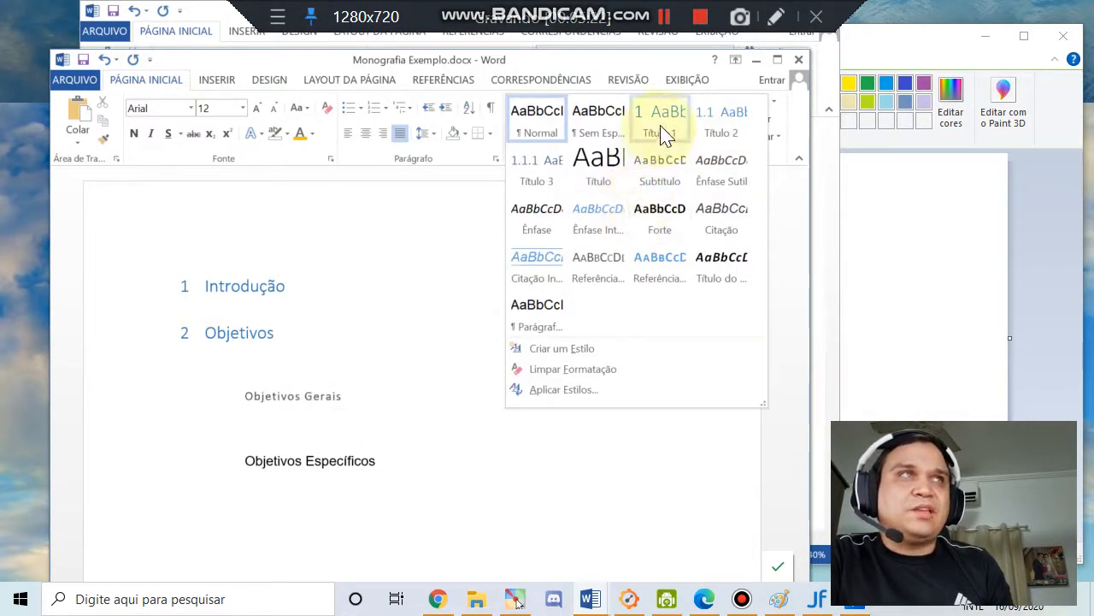
left_click(660, 133)
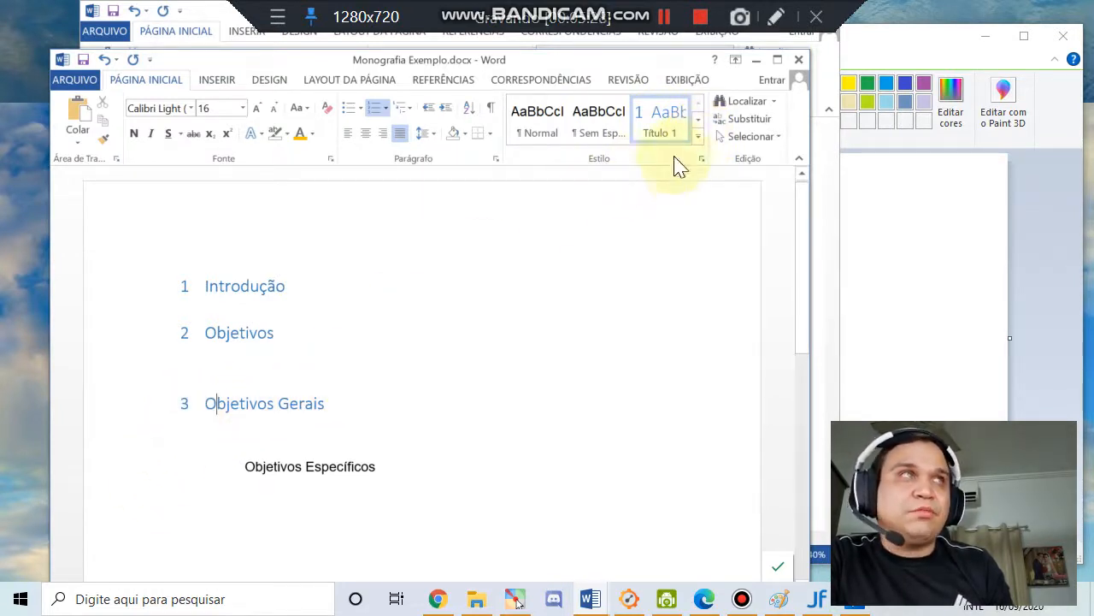
left_click(697, 138)
left_click(737, 138)
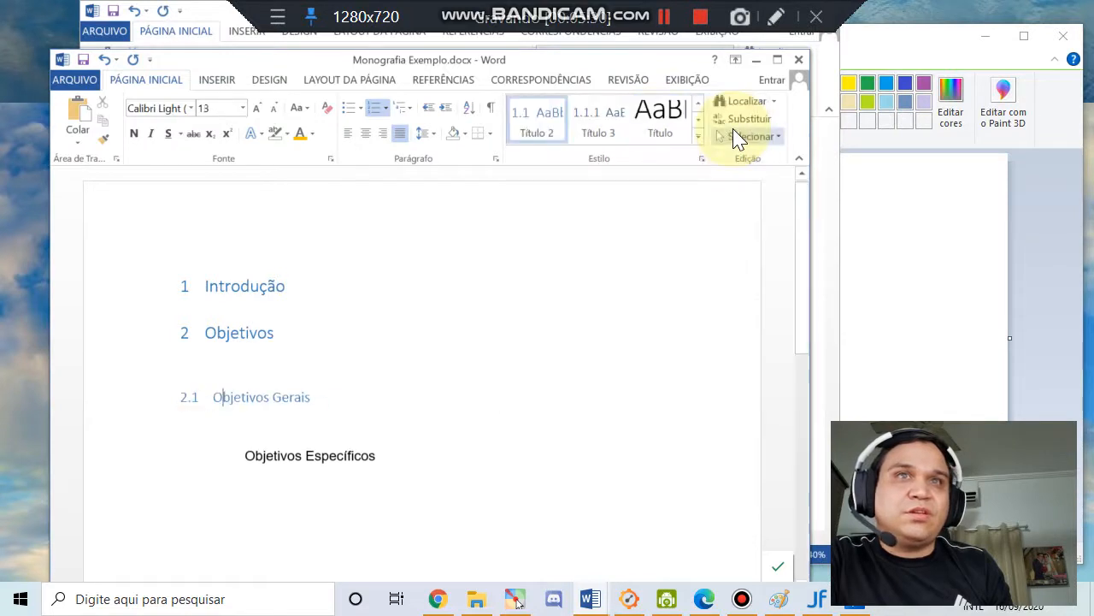
Try the Título 1 style on the Objetivos Específicos heading, and replace it with the Título 2 style
left_click(286, 459)
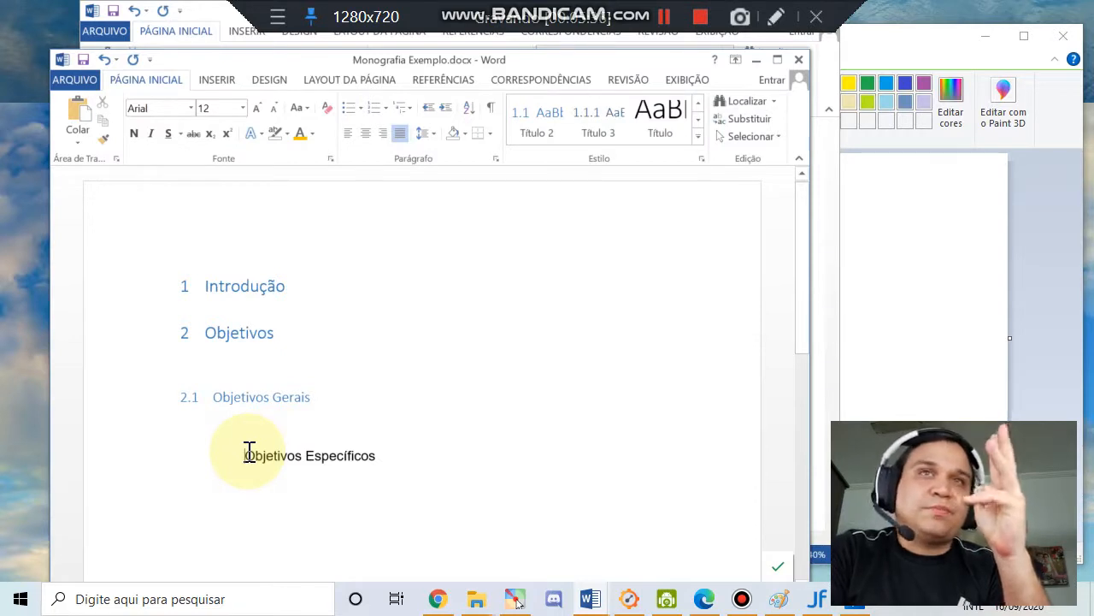
left_click(699, 136)
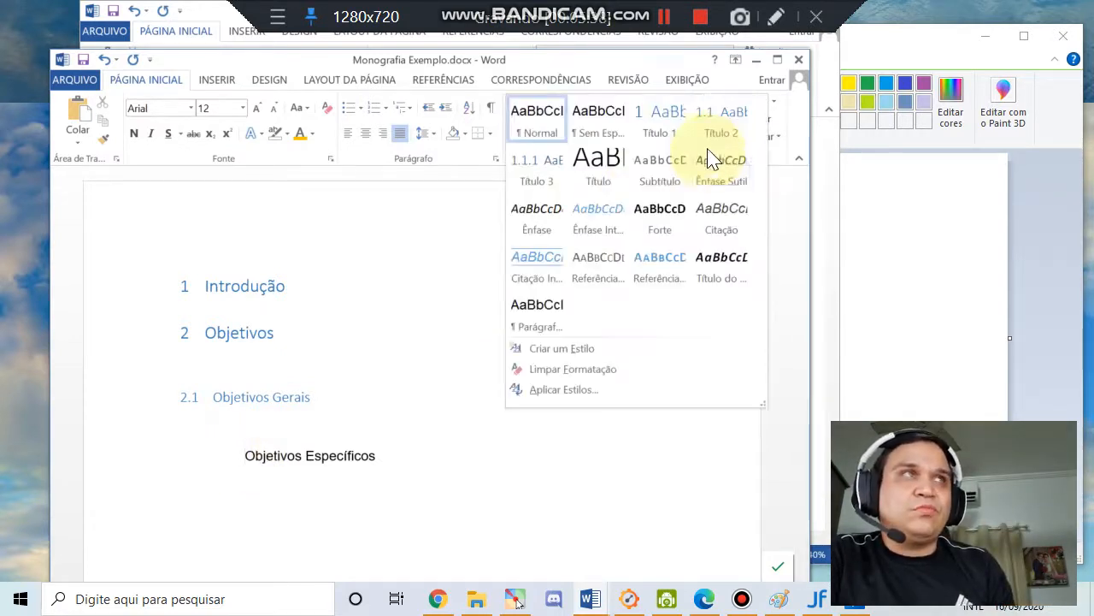
left_click(682, 133)
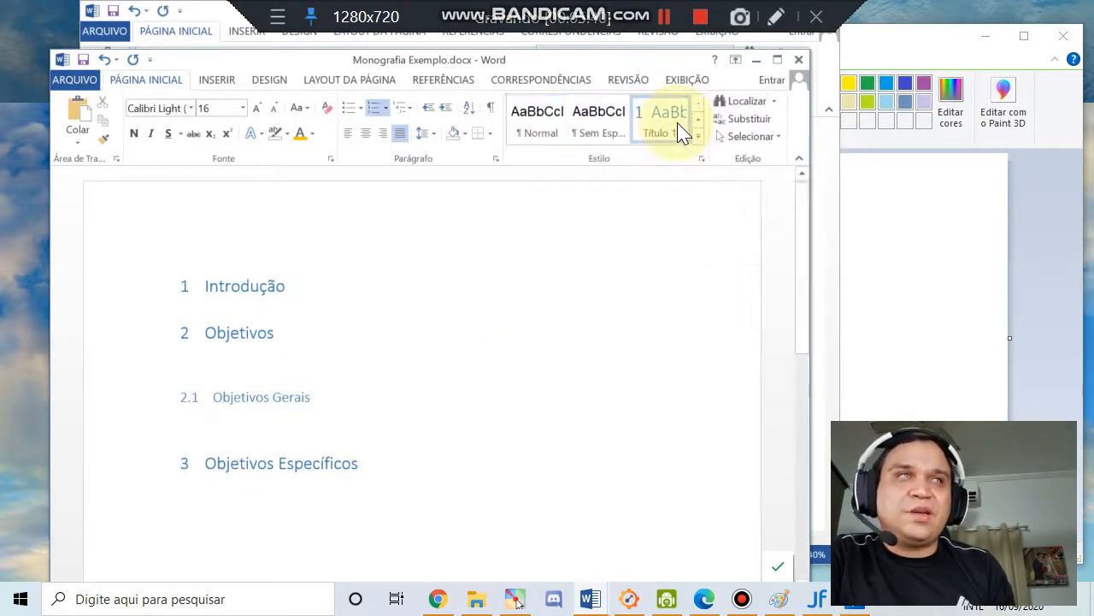
left_click(698, 139)
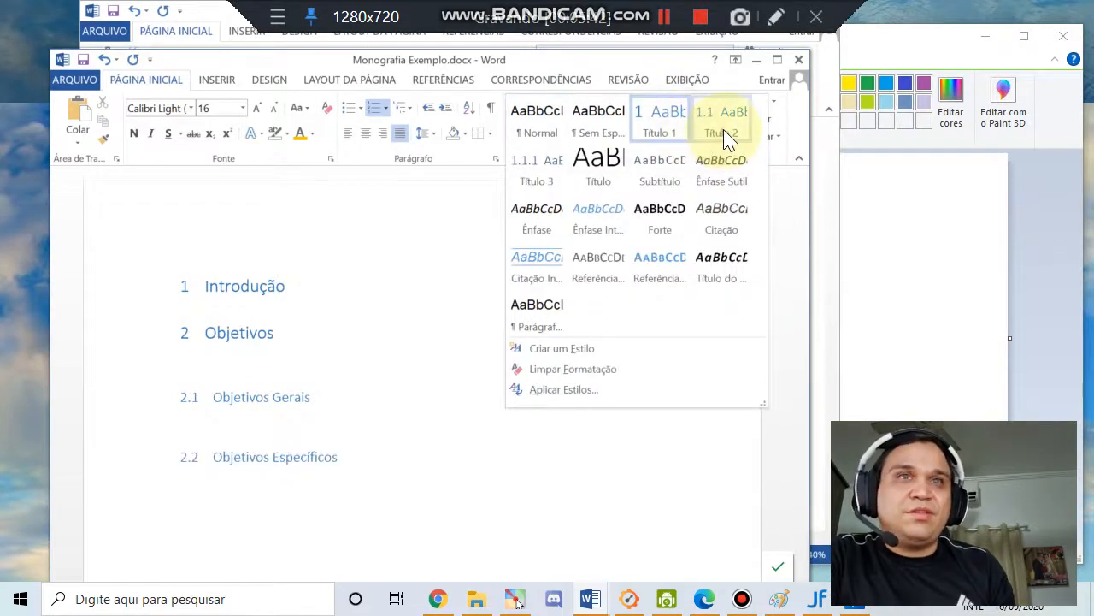
left_click(723, 140)
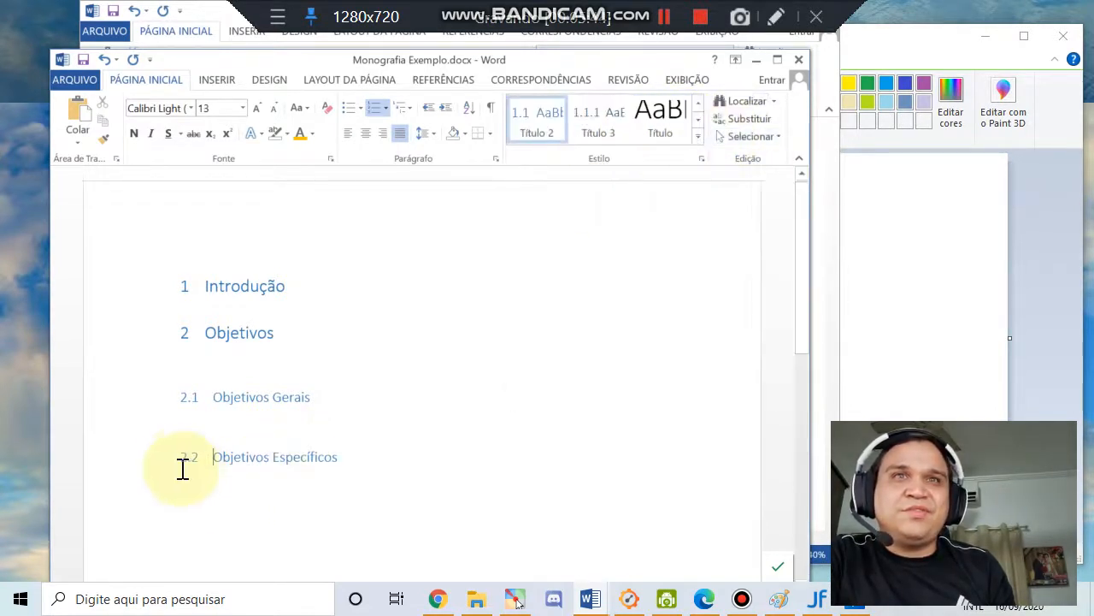
Examine how the Objetivos, Objetivos Gerais and Objetivos Específicos headings are numbered and which style level the subsections use
left_click_drag(221, 458, 348, 456)
left_click(286, 459)
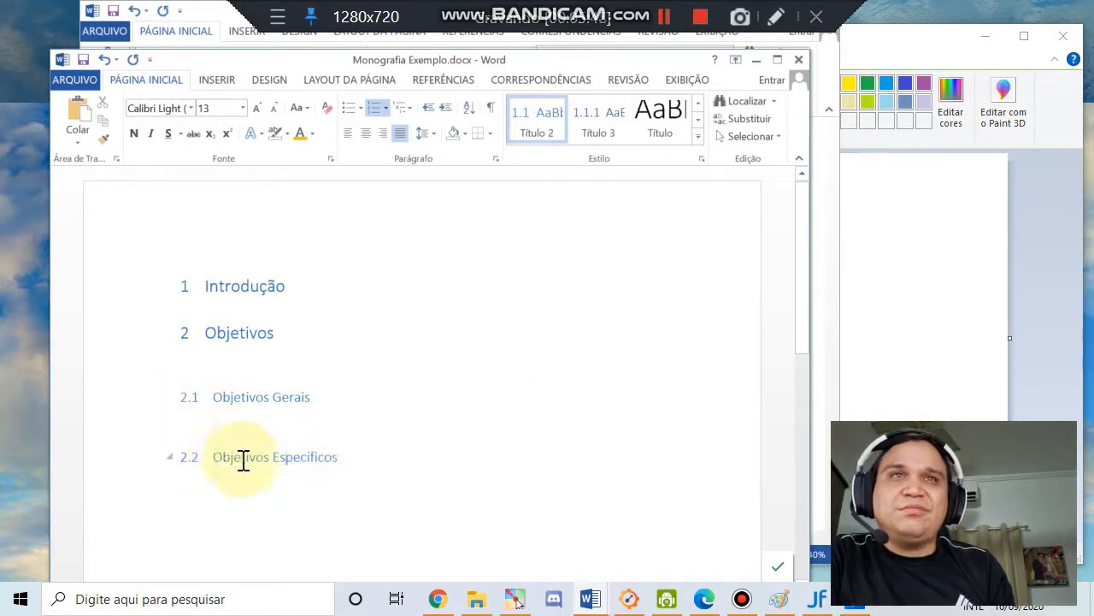
left_click_drag(221, 458, 376, 436)
left_click(262, 431)
left_click_drag(210, 339, 273, 337)
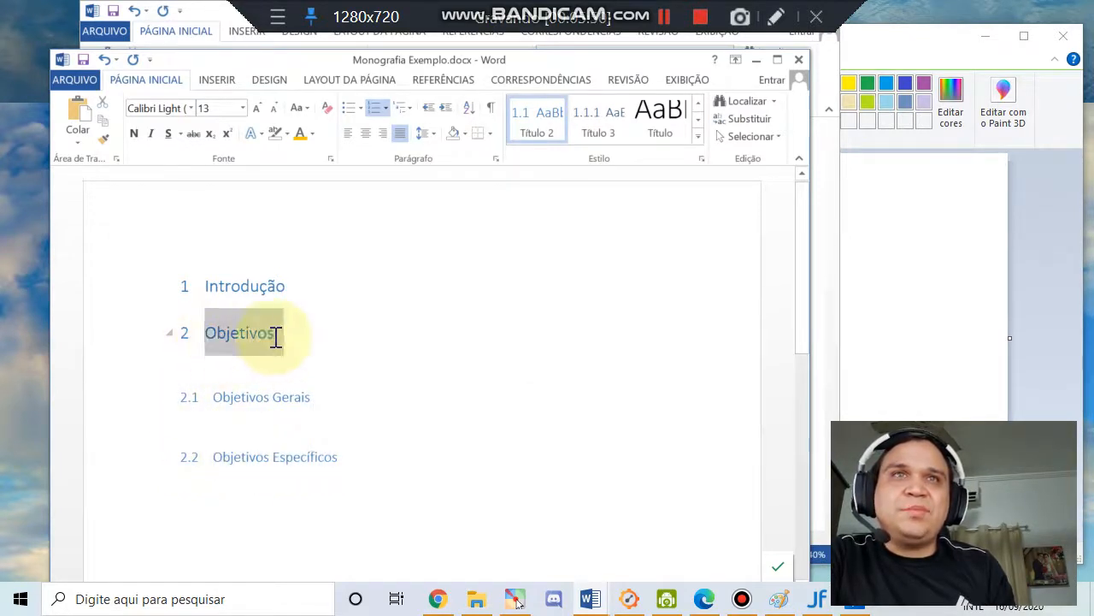
left_click(238, 456)
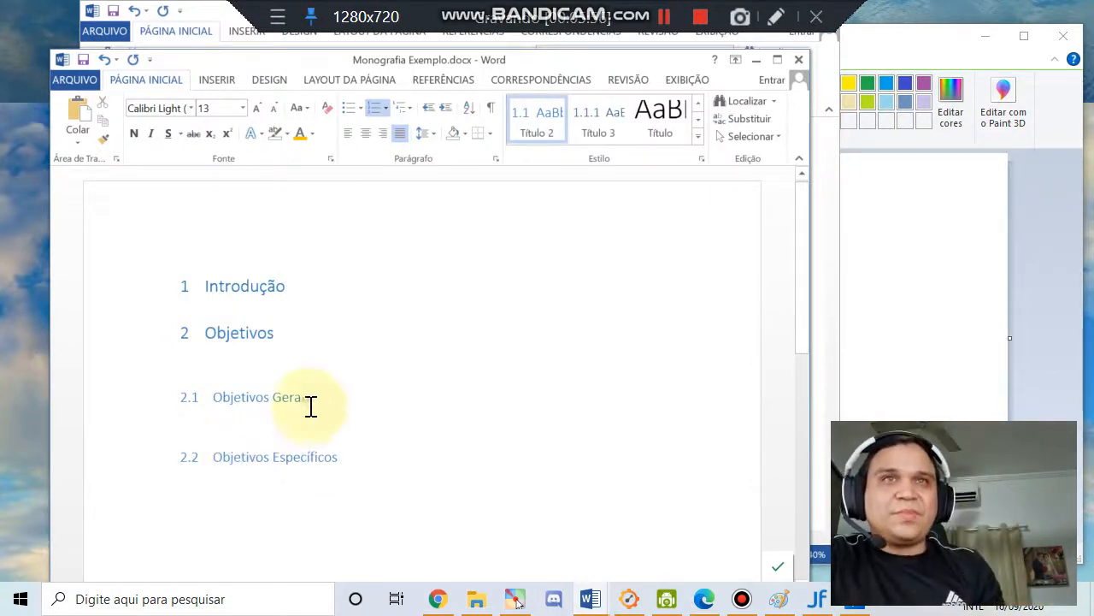
left_click(698, 136)
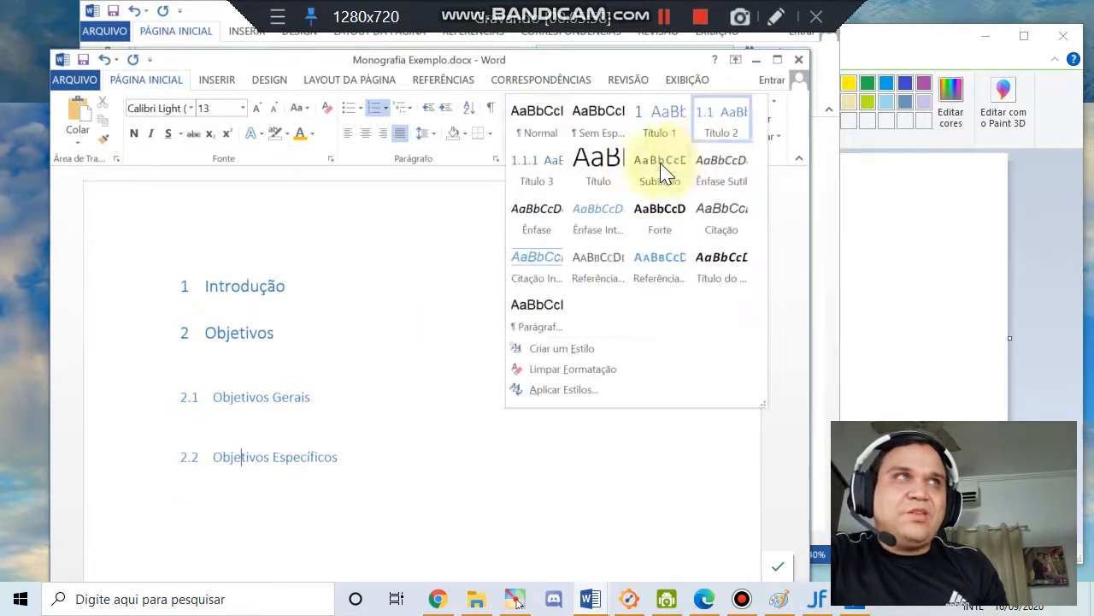
left_click(717, 124)
left_click(186, 402)
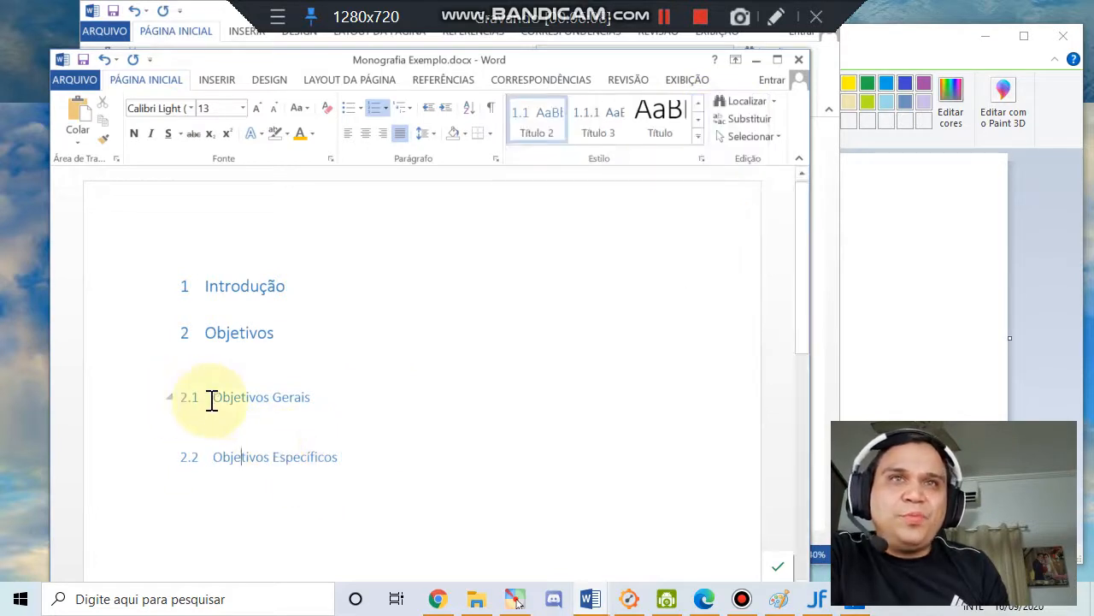
left_click_drag(211, 398, 317, 396)
Add the line "Lista de Objetivos Gerais" below the Objetivos Gerais heading and give it the Título 3 style
left_click(262, 428)
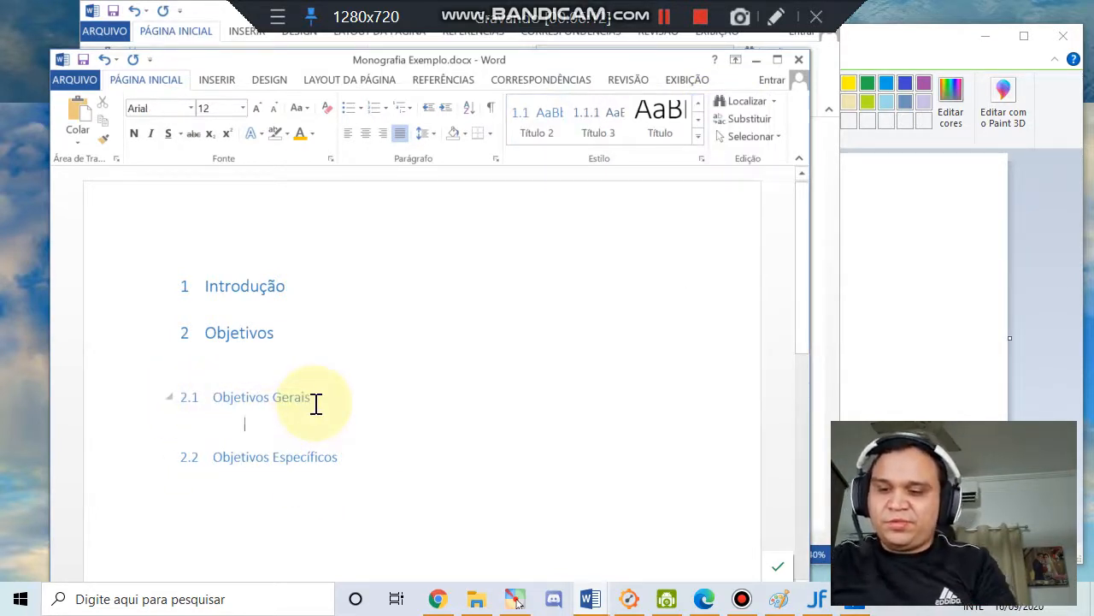
type("Lis")
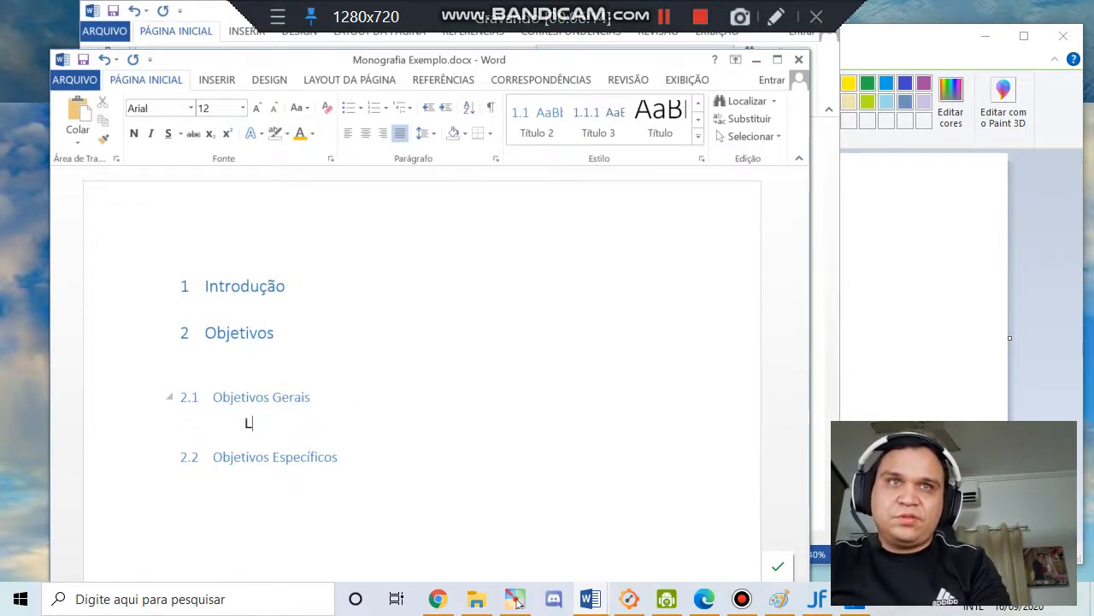
key("BackSpace")
type("Lista de Objetivos")
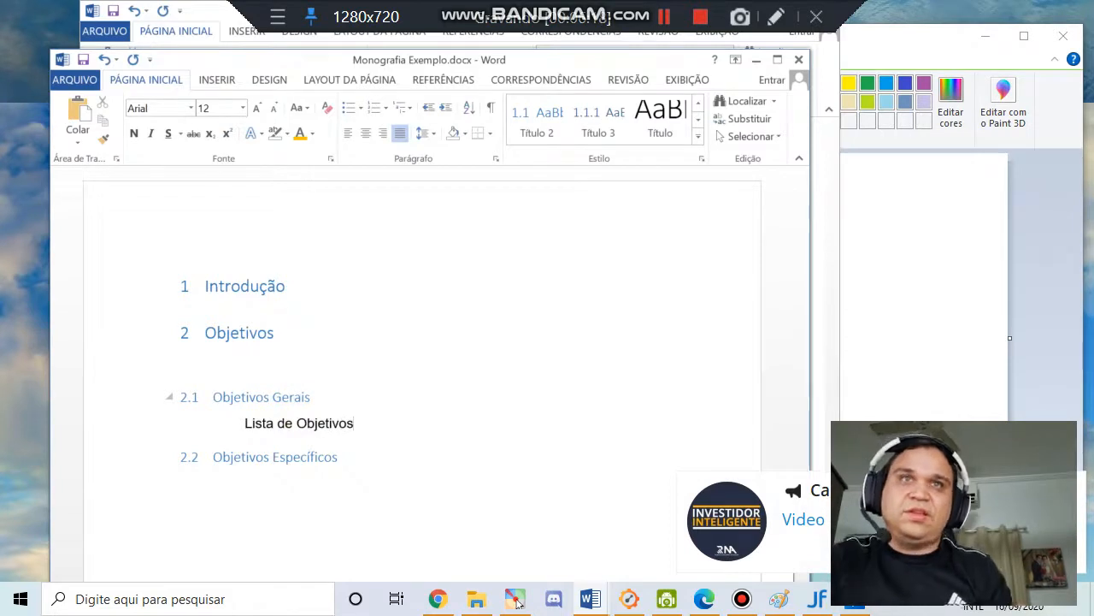
type(" Gerais")
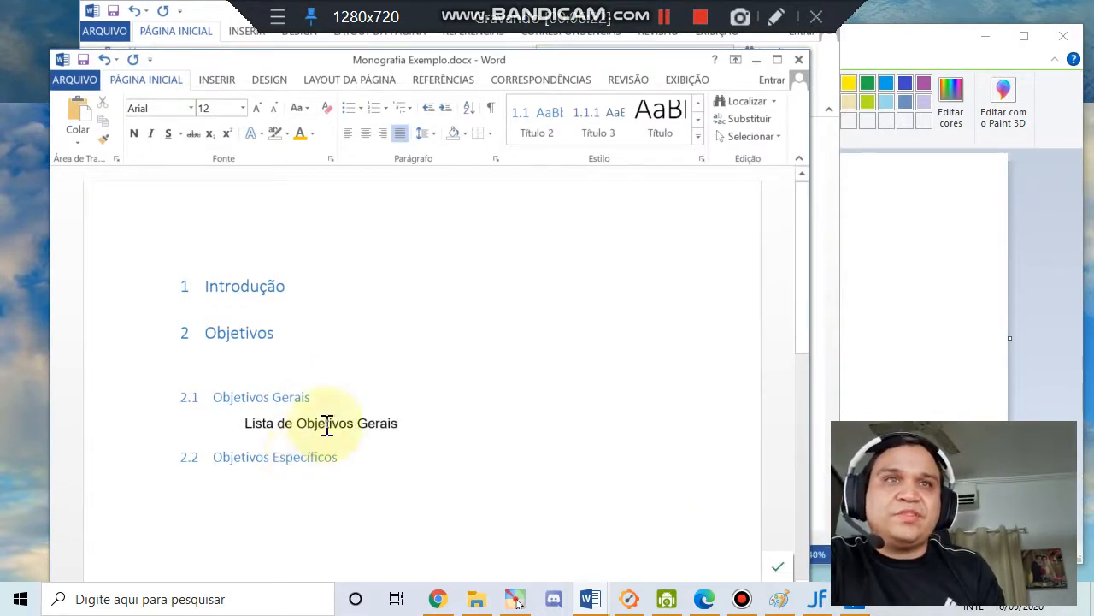
left_click(697, 136)
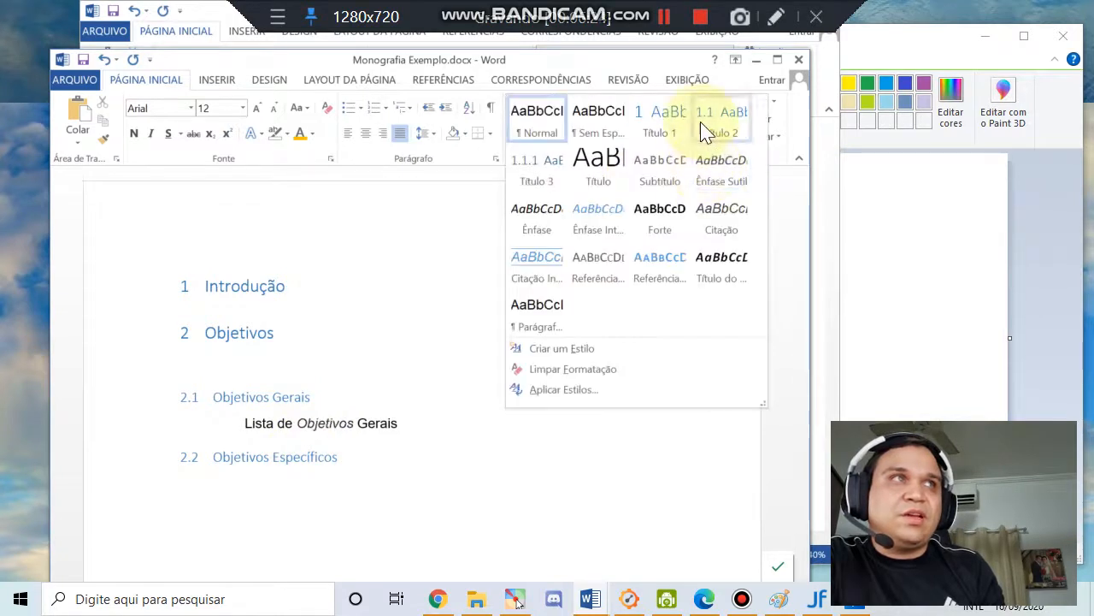
left_click(552, 165)
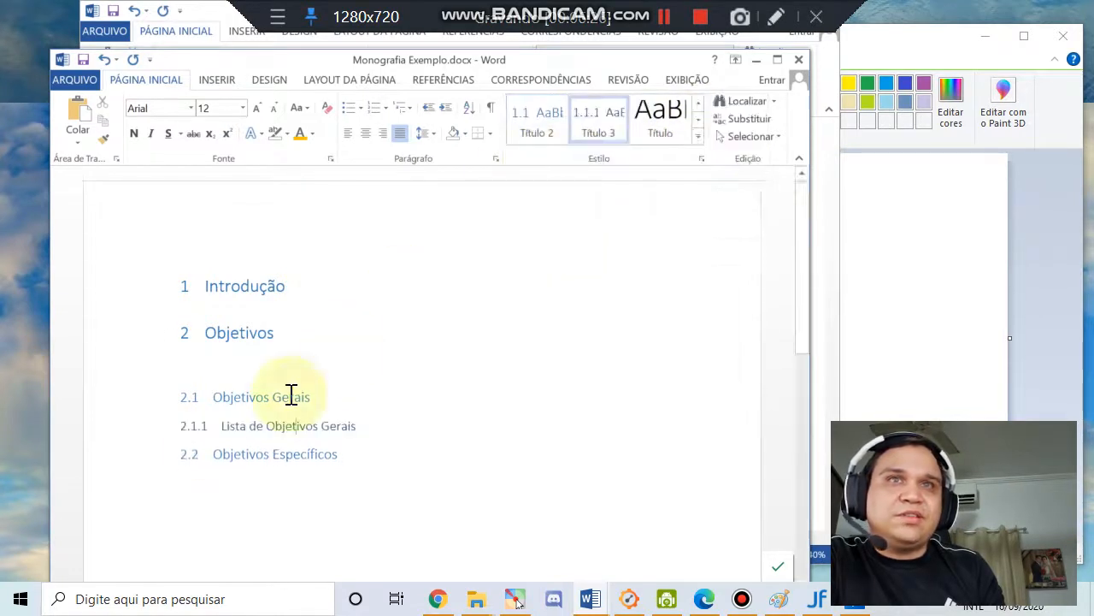
Delete the Lista de Objetivos Gerais heading between Objetivos Gerais and Objetivos Específicos
left_click(190, 428)
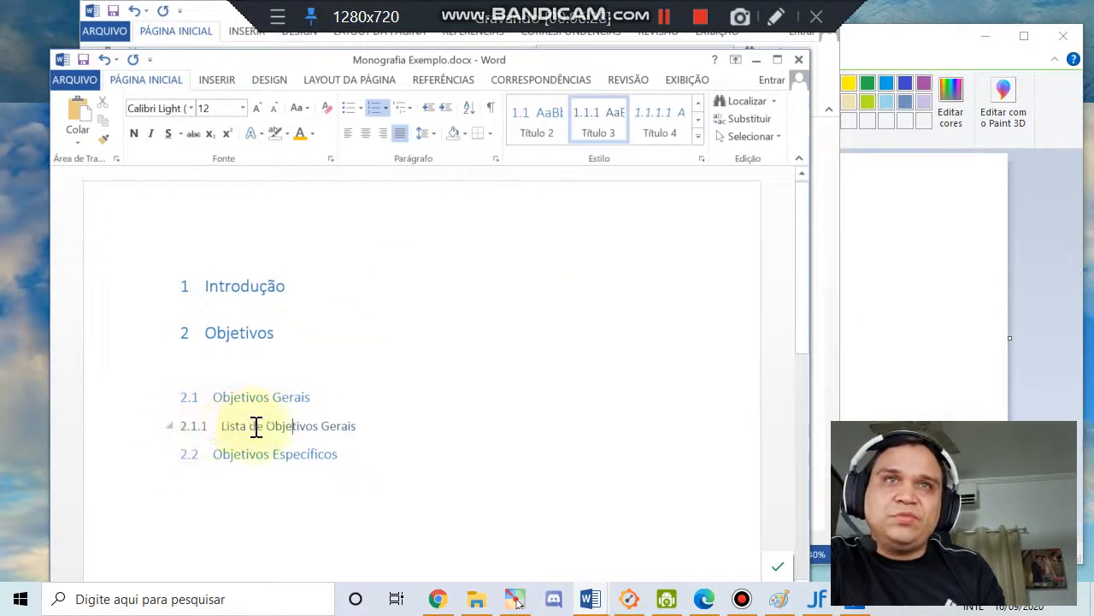
left_click_drag(225, 425, 388, 425)
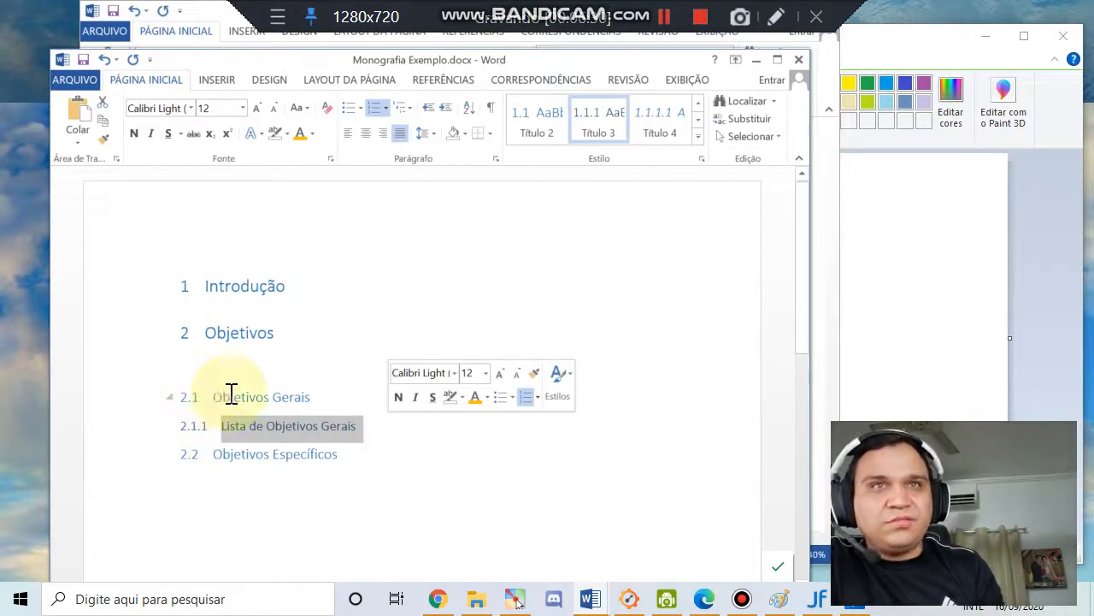
left_click_drag(214, 397, 142, 427)
left_click(223, 429)
key("Delete")
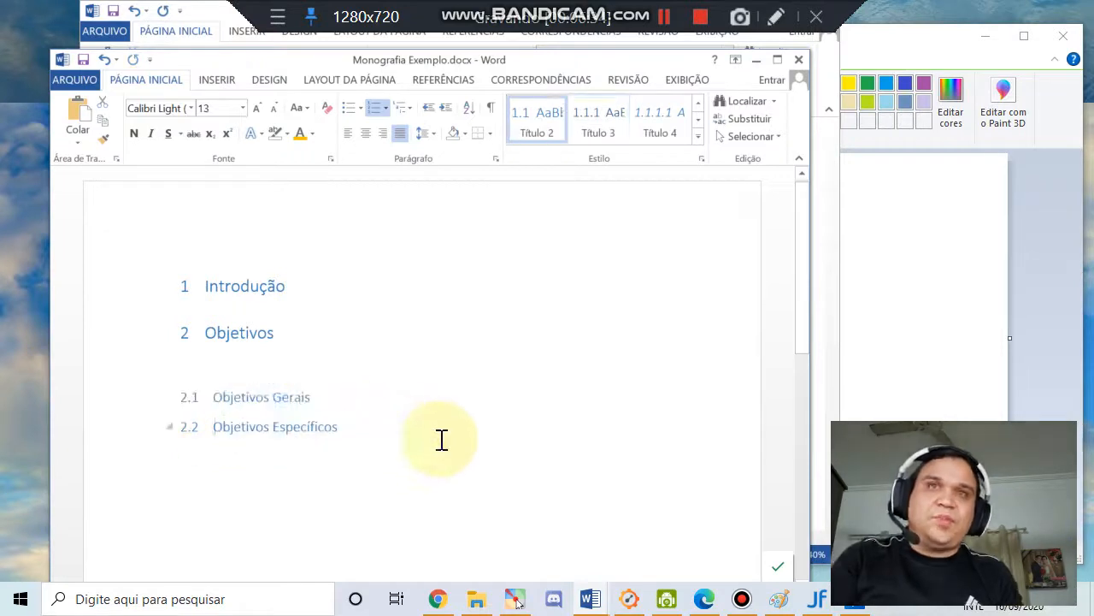
Review the hierarchy of the numbered headings, from Objetivos down to Objetivos Gerais and Objetivos Específicos
left_click(349, 365)
left_click(257, 397)
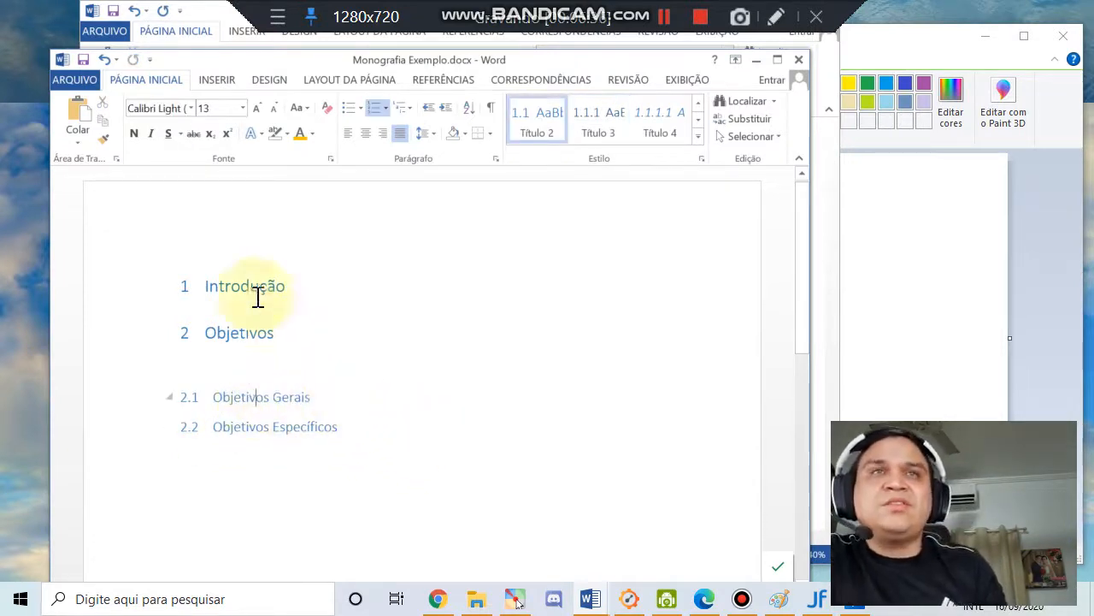
left_click(199, 340)
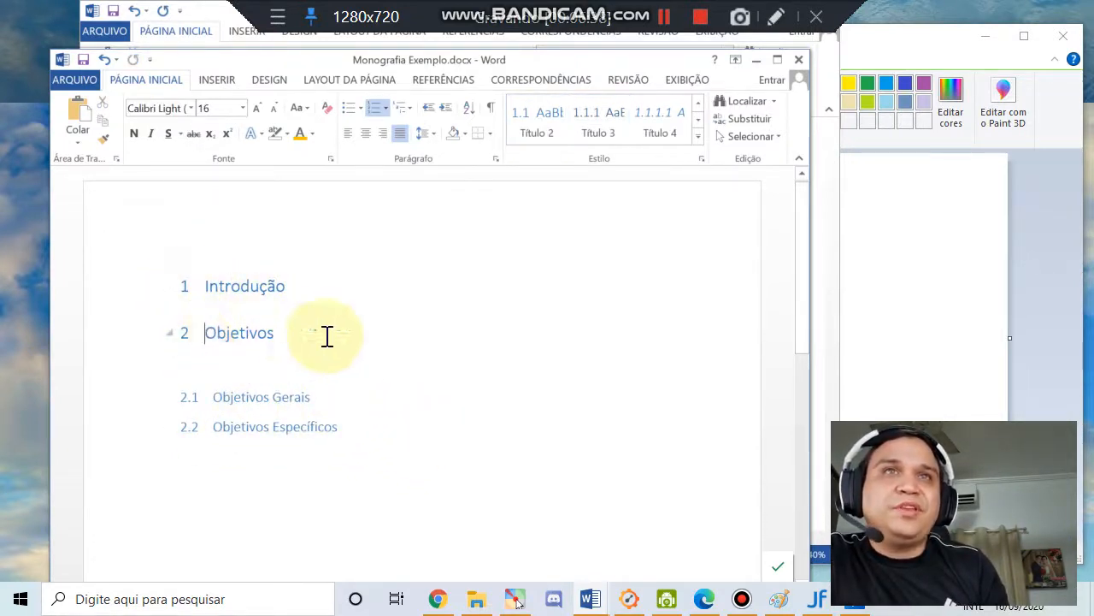
left_click_drag(326, 335, 204, 333)
left_click_drag(214, 398, 340, 401)
left_click_drag(237, 432, 349, 427)
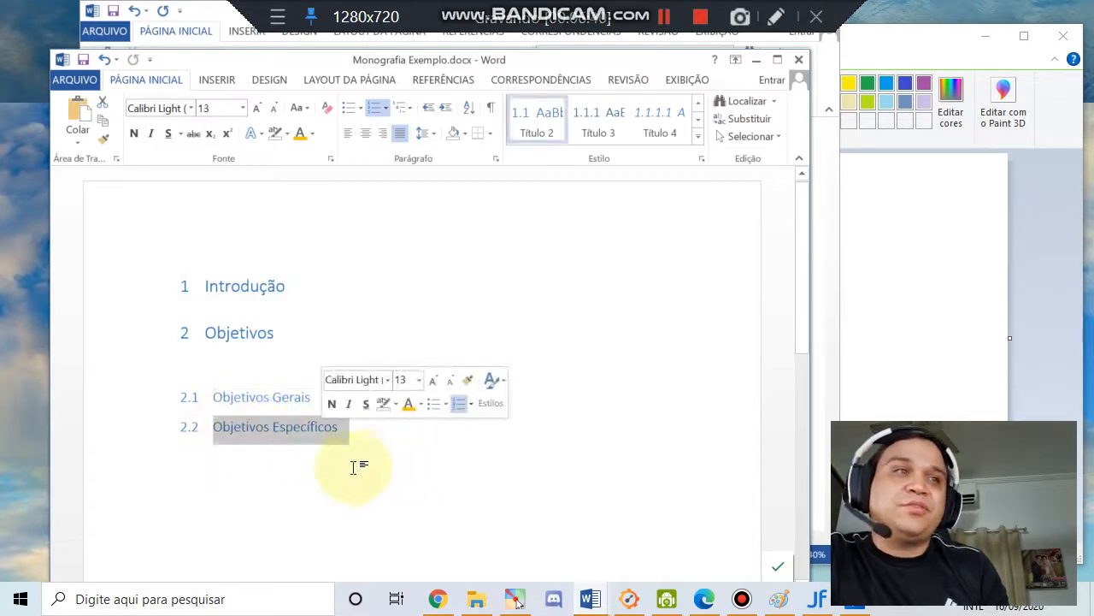
left_click(351, 466)
left_click(228, 334)
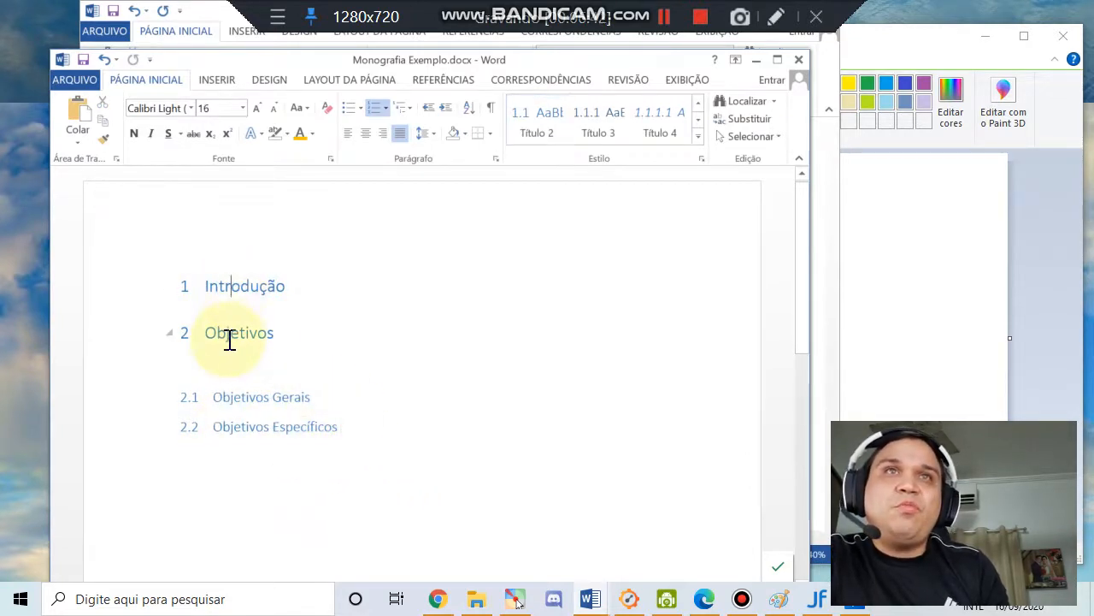
left_click(246, 424)
Switch to the assignment instructions document and examine the title font requirements in its text format section
left_click(592, 601)
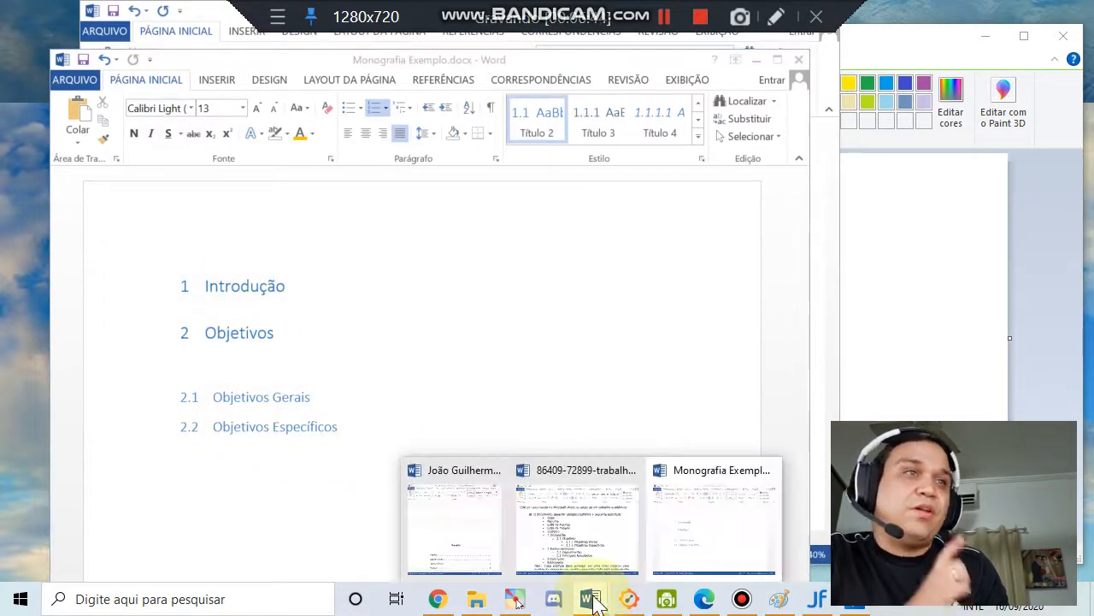
left_click(589, 521)
scroll(491, 423, "down", 3)
scroll(485, 421, "up", 4)
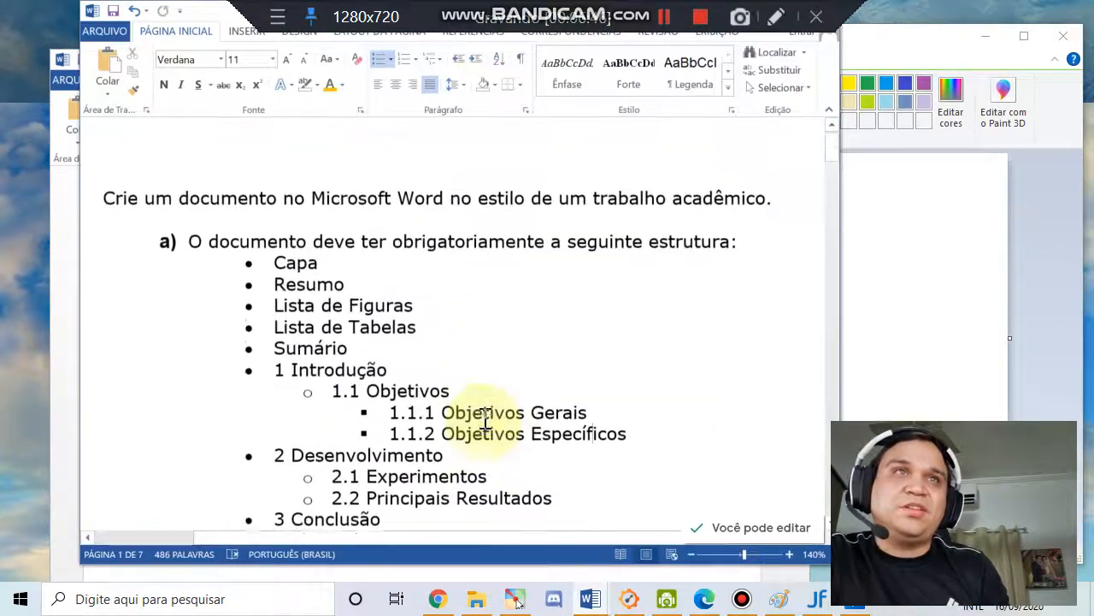
scroll(485, 422, "down", 8)
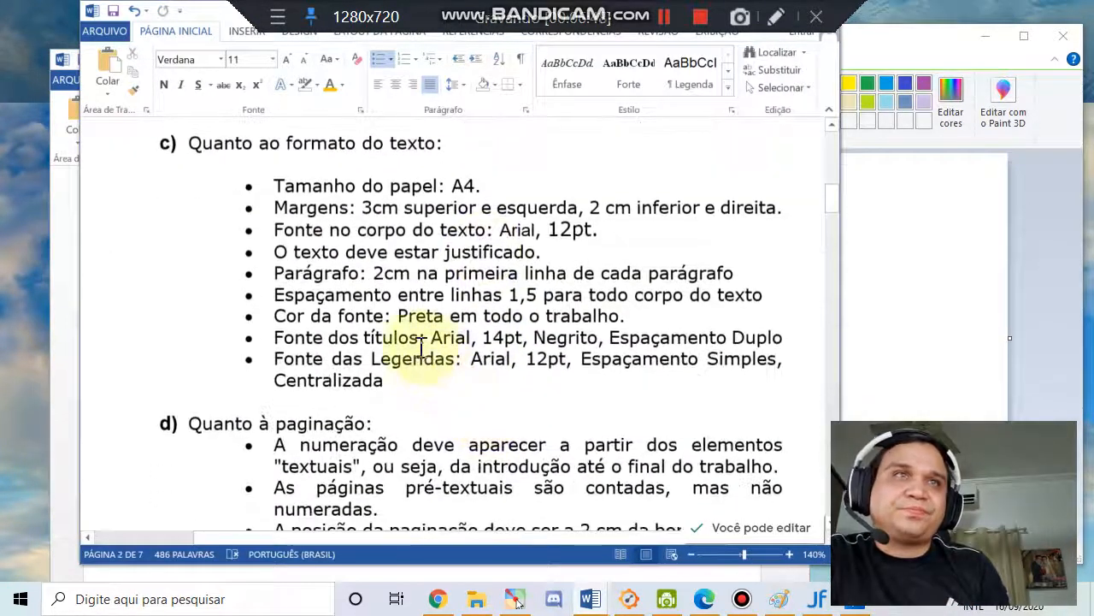
left_click(377, 349)
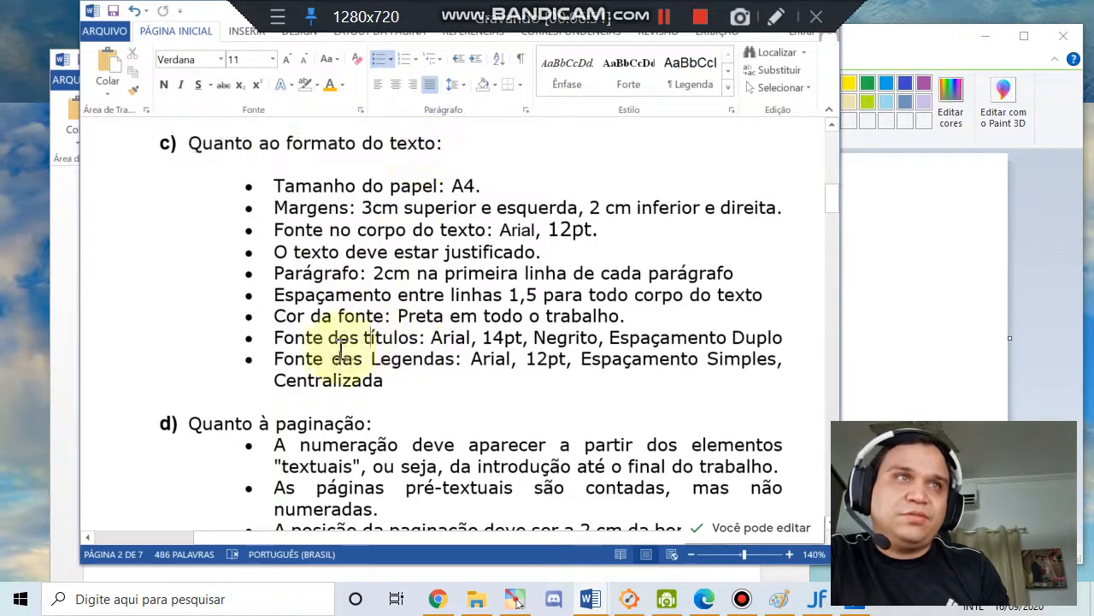
double_click(448, 337)
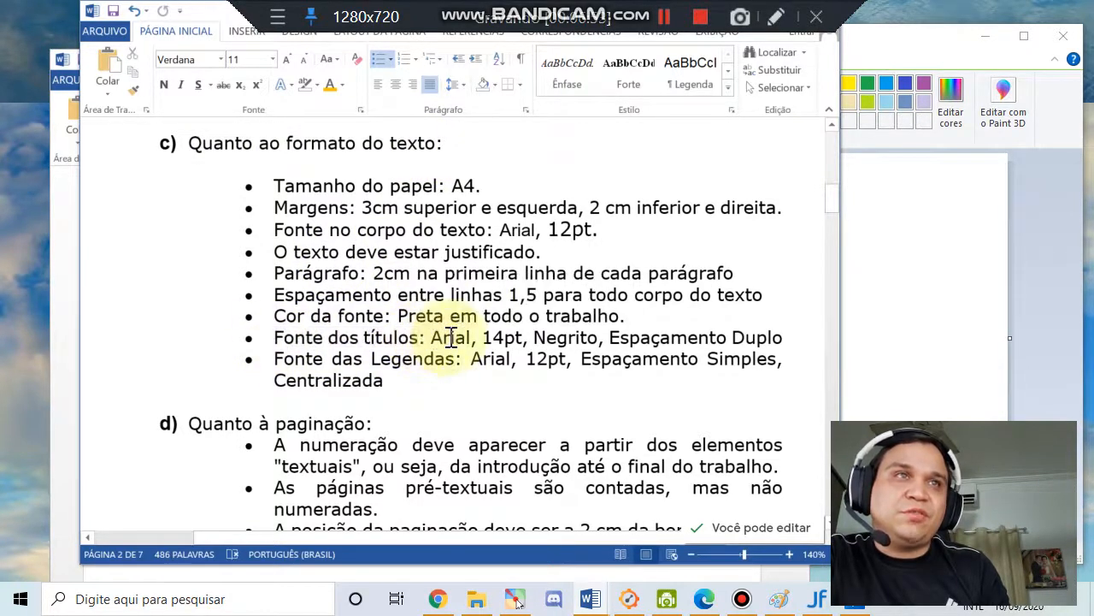
double_click(502, 338)
double_click(561, 339)
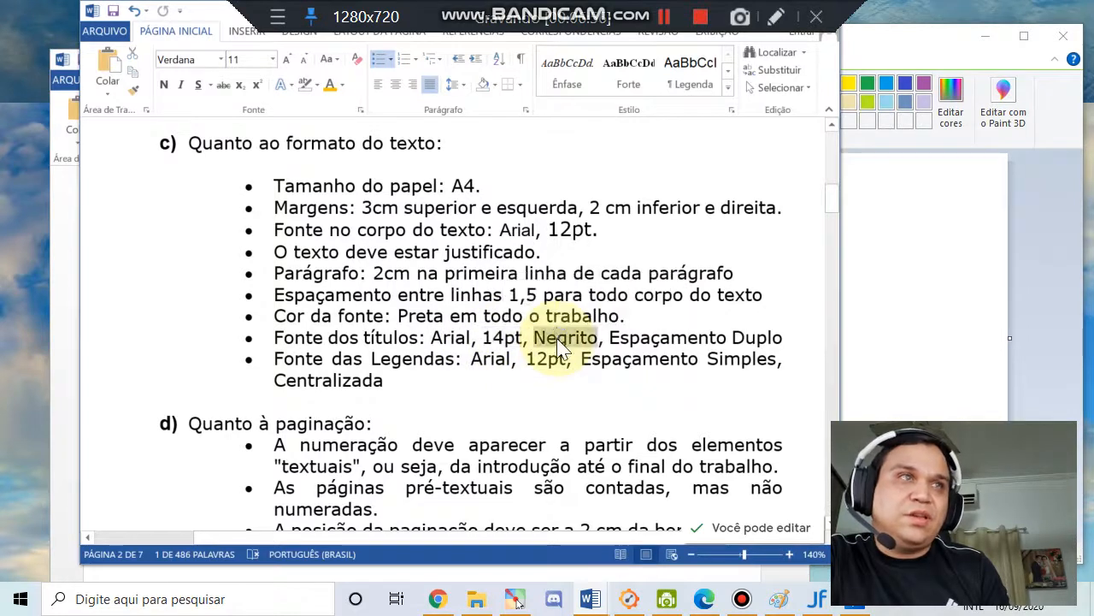
Examine the complete font and spacing specification for titles in the text format section
double_click(667, 338)
left_click_drag(431, 337, 770, 338)
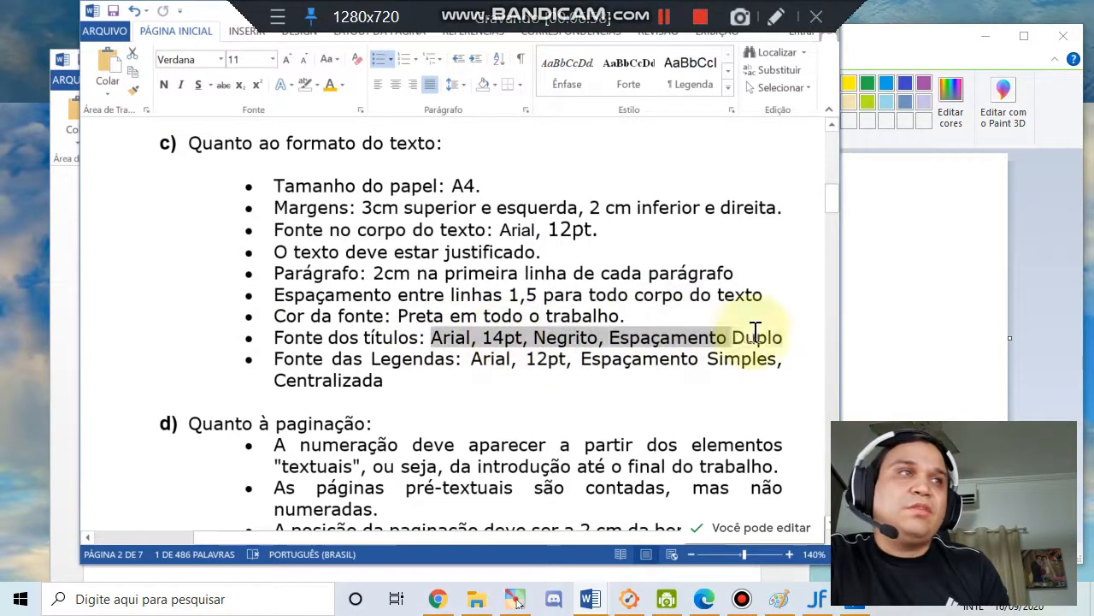
left_click(453, 351)
Return to Monografia Exemplo.docx and apply the Título style to the Introdução heading
left_click(65, 390)
left_click(243, 363)
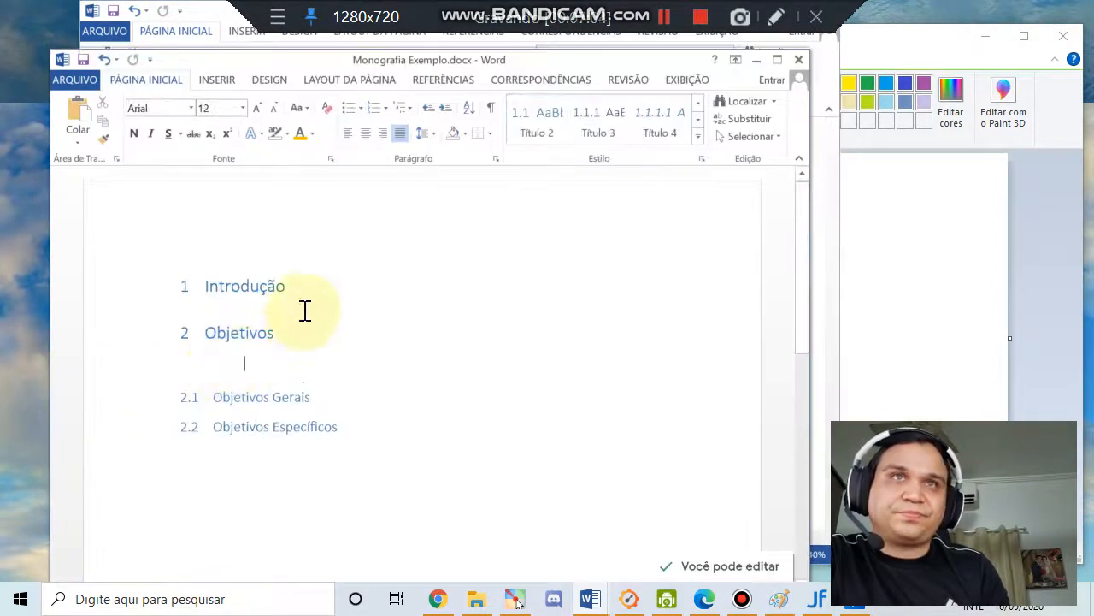
left_click(242, 286)
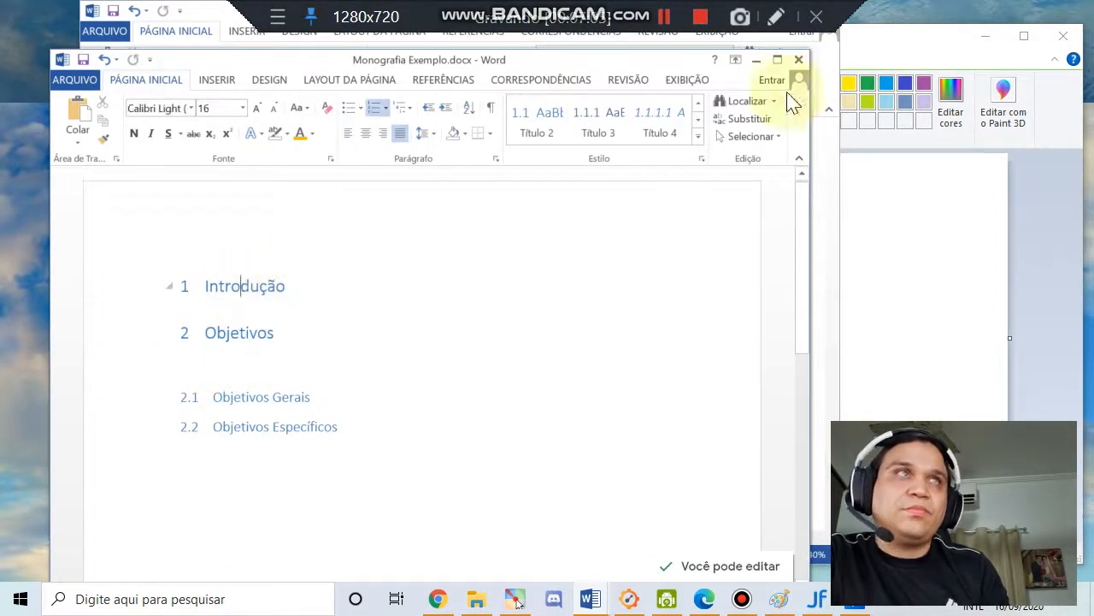
left_click(697, 141)
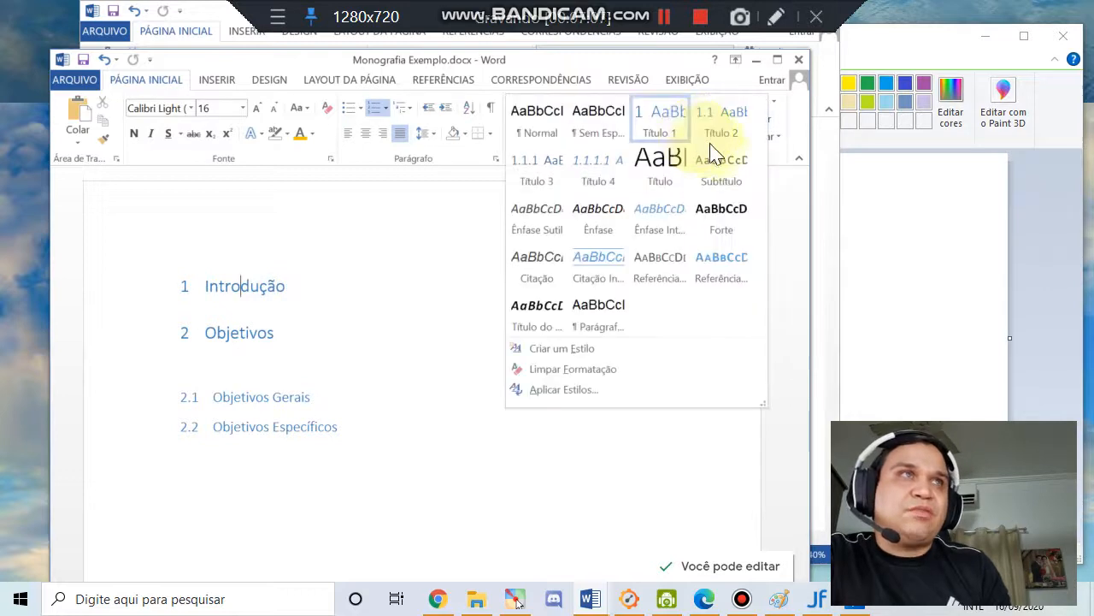
left_click(674, 190)
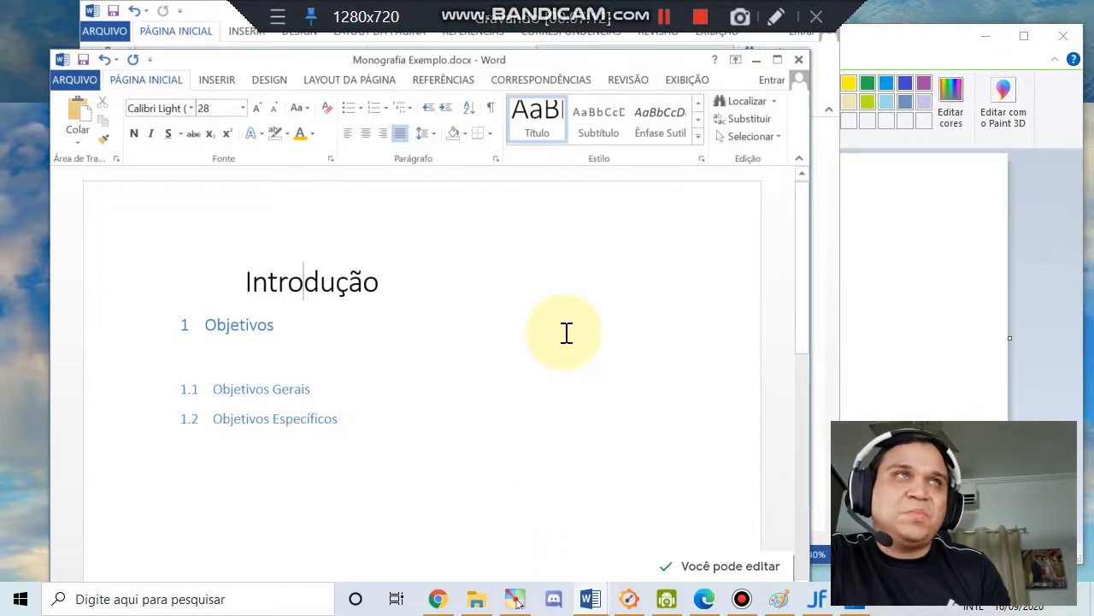
Inspect the Introdução heading and locate its Título style among the available styles
left_click(365, 282)
left_click(399, 283)
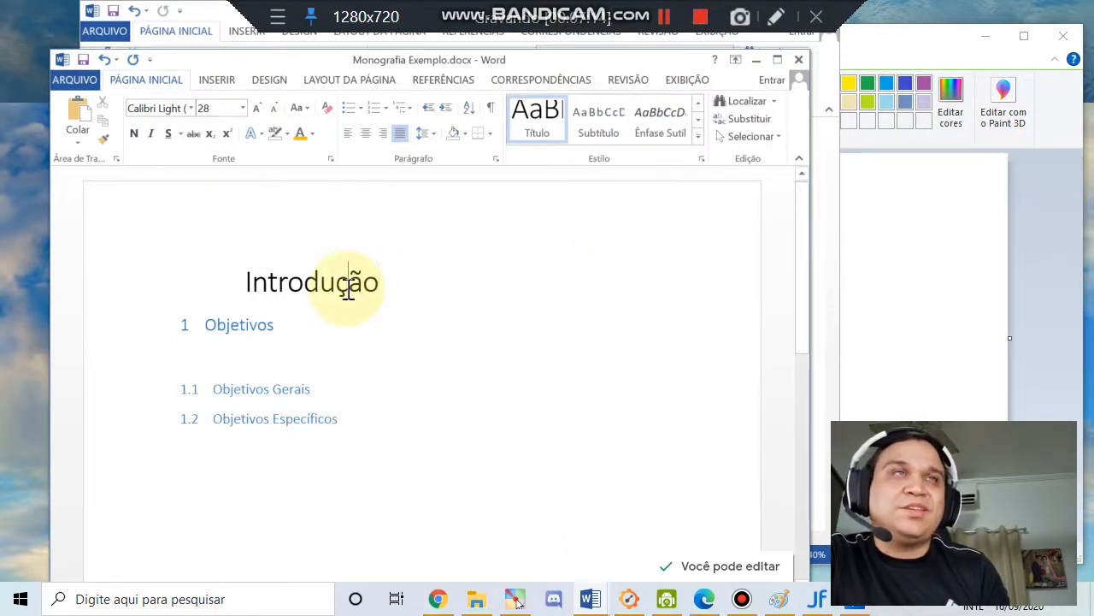
left_click(550, 137)
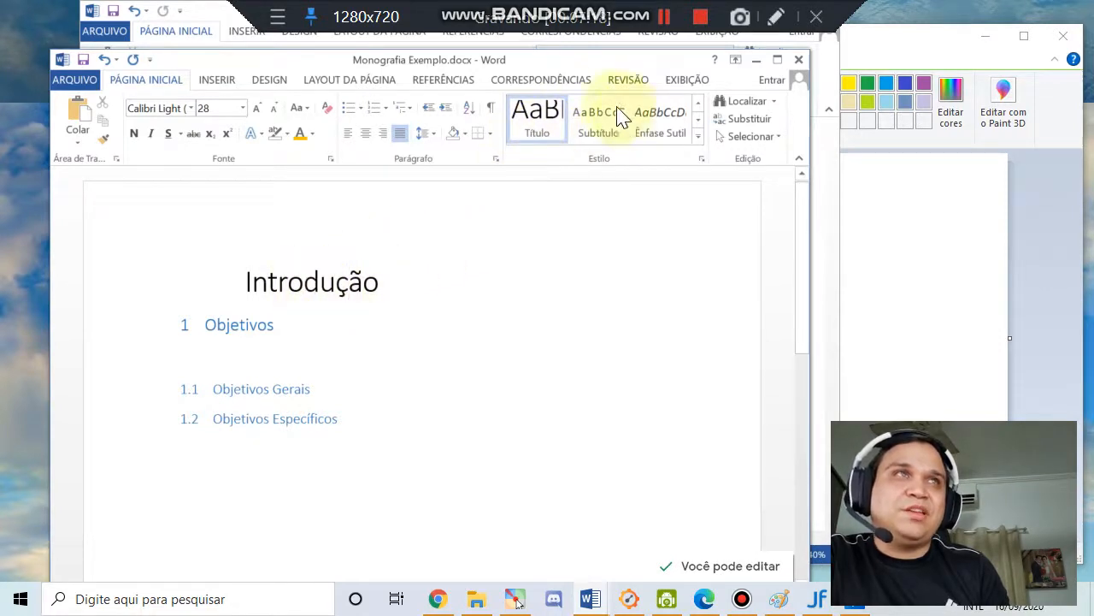
left_click(697, 137)
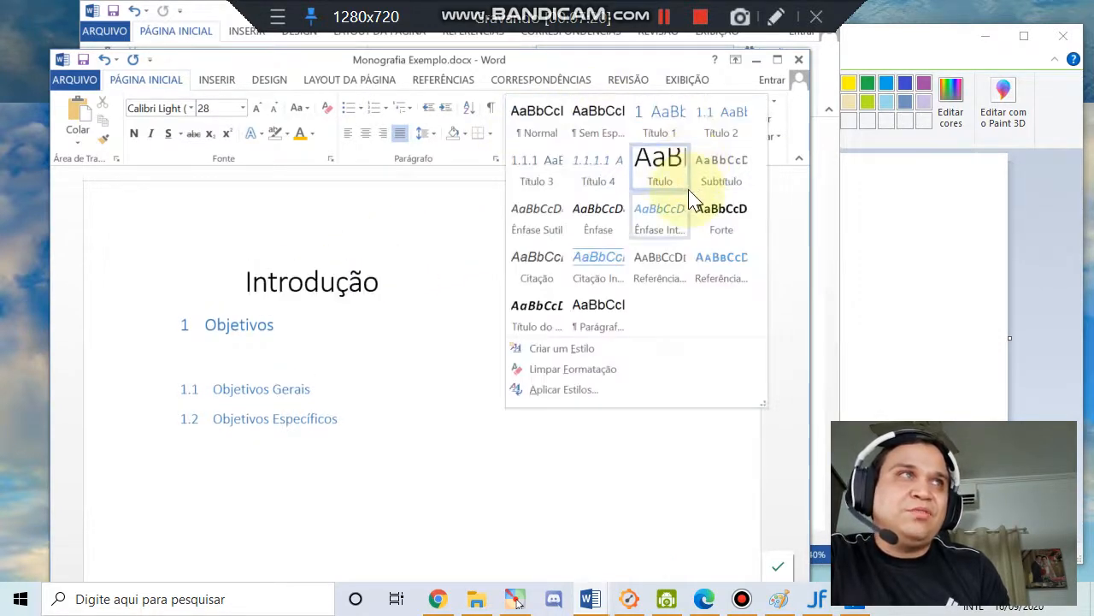
left_click(288, 281)
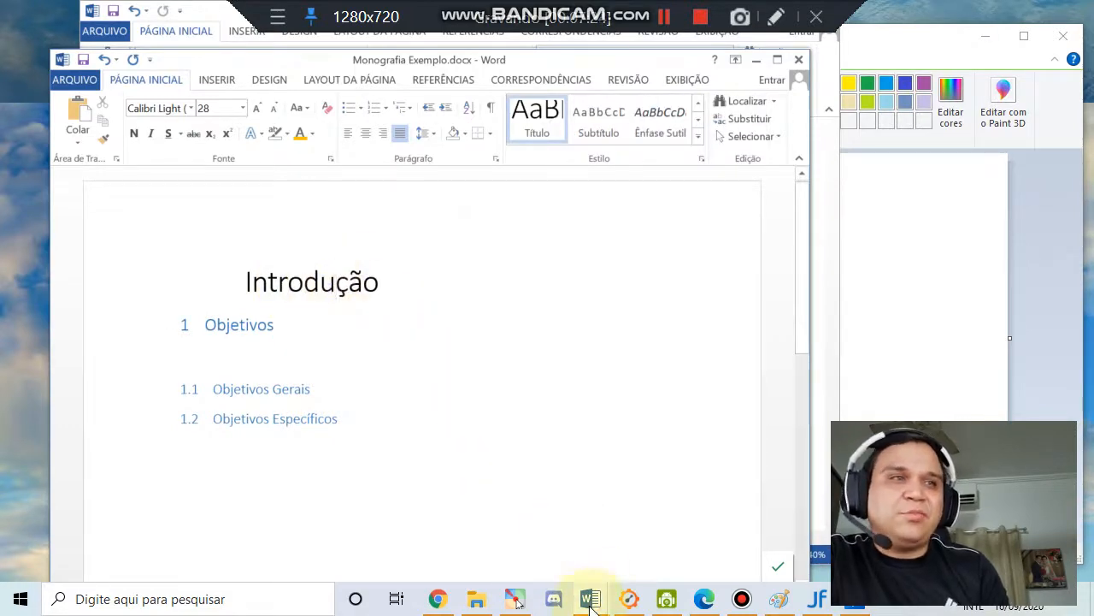
Switch to the assignment instructions and review the unnumbered structure items Resumo, Lista de Figuras, Lista de Tabelas and Sumário
mouse_move(589, 595)
left_click(541, 486)
scroll(542, 486, "up", 10)
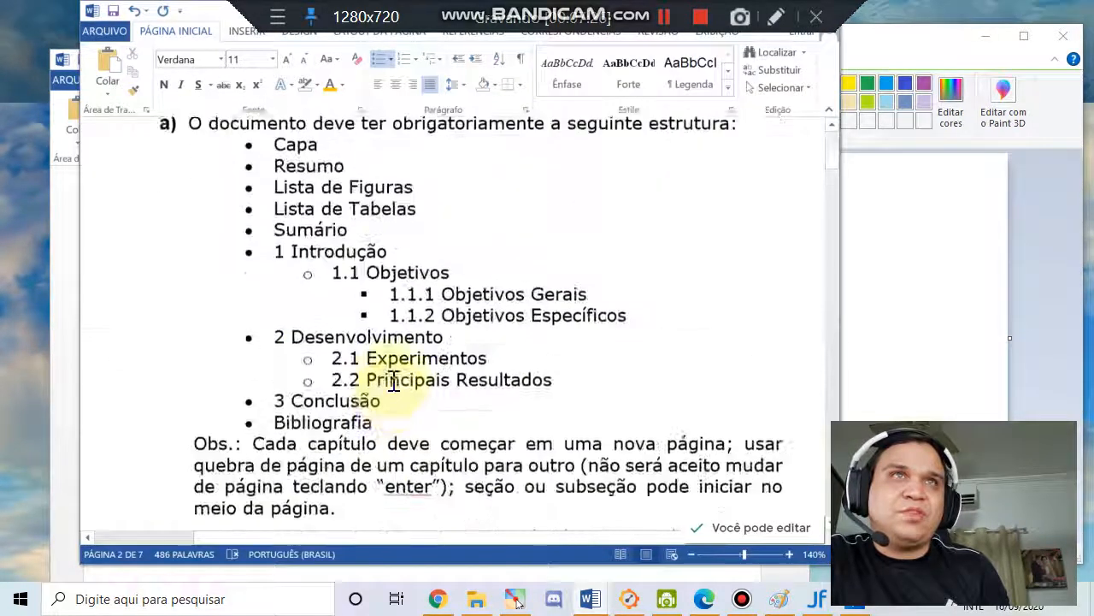
double_click(295, 289)
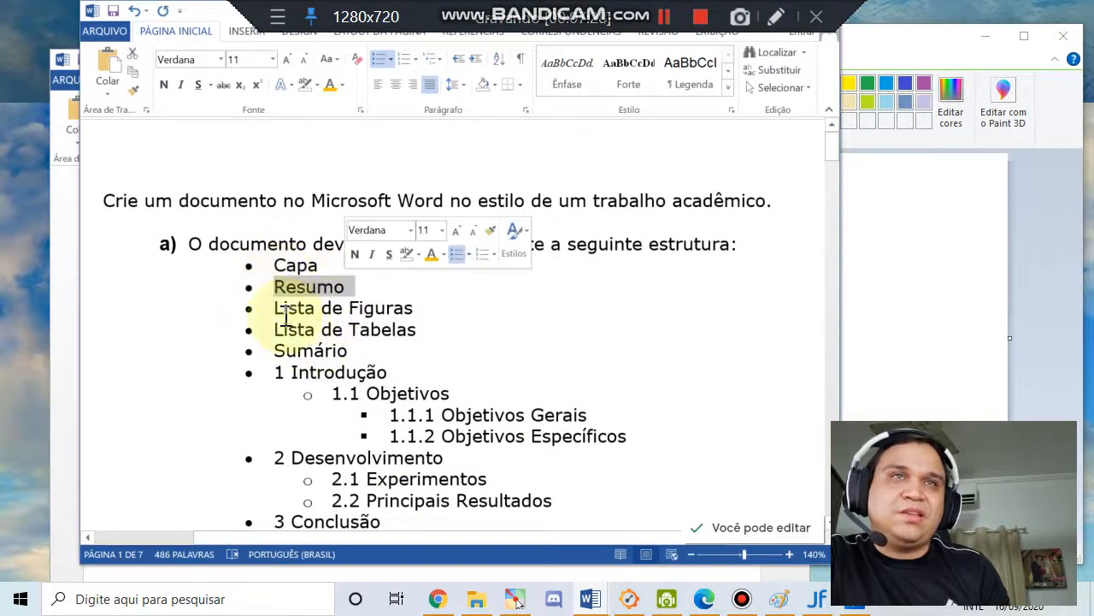
left_click_drag(281, 308, 435, 305)
left_click_drag(275, 329, 419, 327)
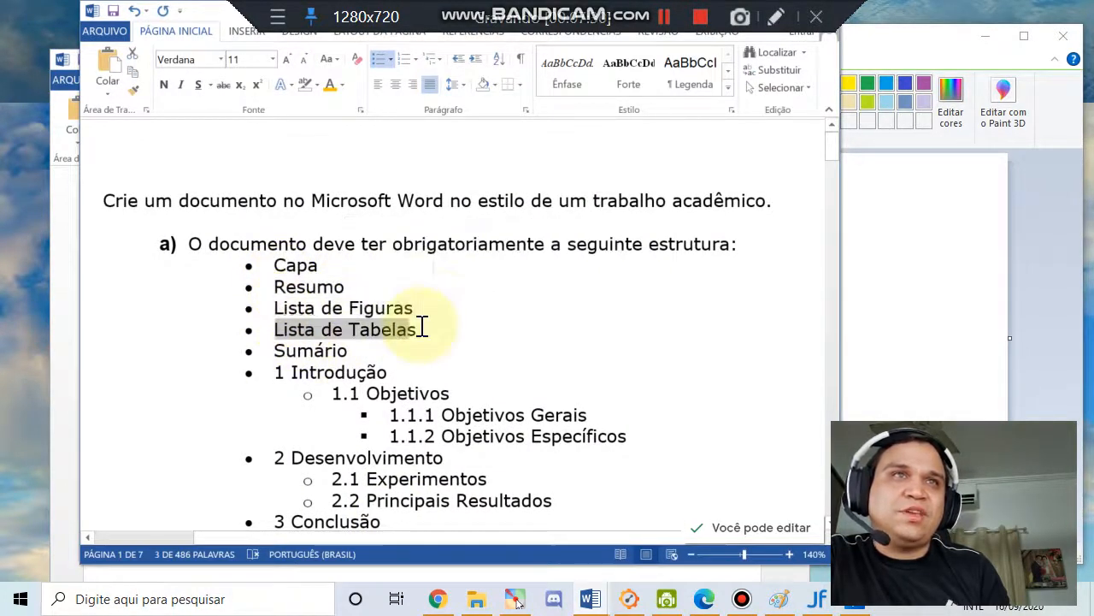
left_click_drag(273, 350, 328, 387)
left_click(313, 357)
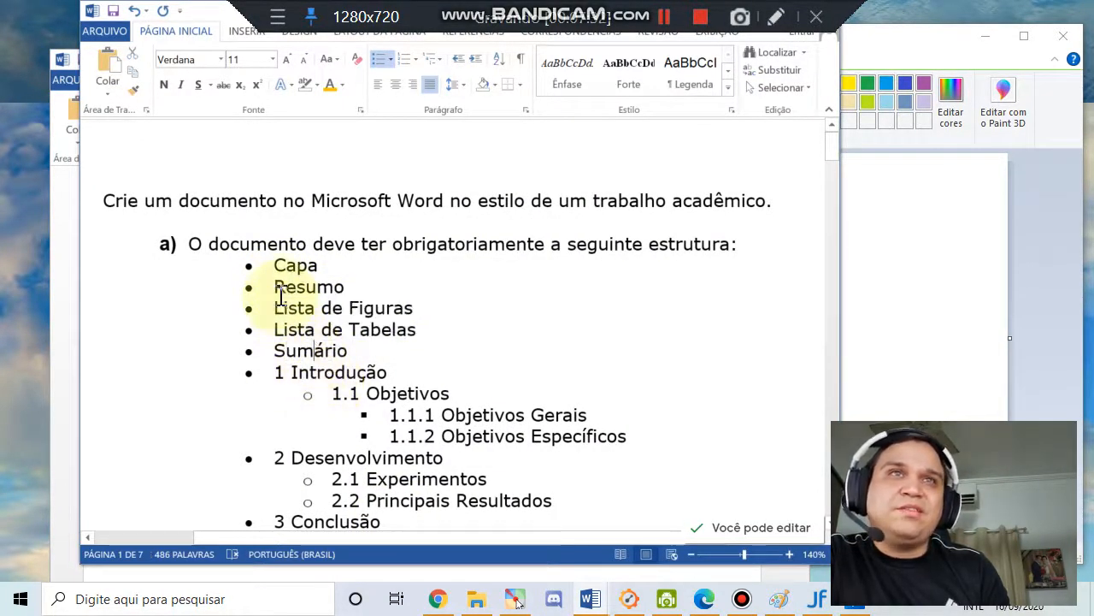
Add the note "(TITULO)" after Resumo, Lista de Figuras, Lista de Tabelas and Sumário in the structure list
left_click(276, 288)
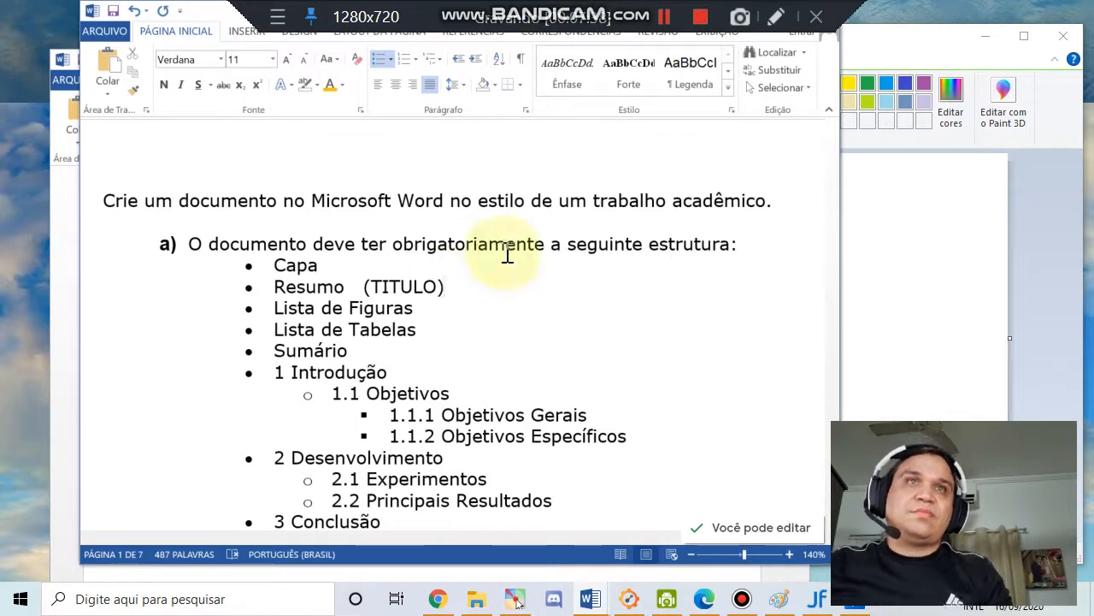
mouse_move(365, 286)
left_mouse_down()
mouse_move(453, 286)
mouse_move(445, 299)
mouse_move(450, 291)
mouse_move(370, 290)
left_mouse_up()
left_click(411, 288)
double_click(411, 289)
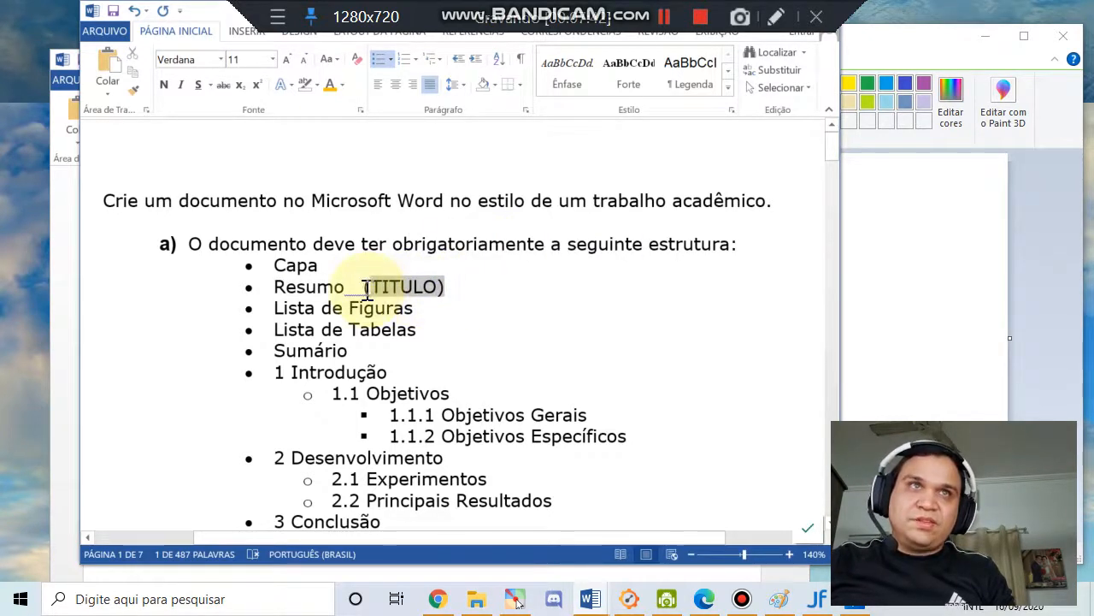
key("ctrl+c")
left_click(454, 309)
key("ctrl+v")
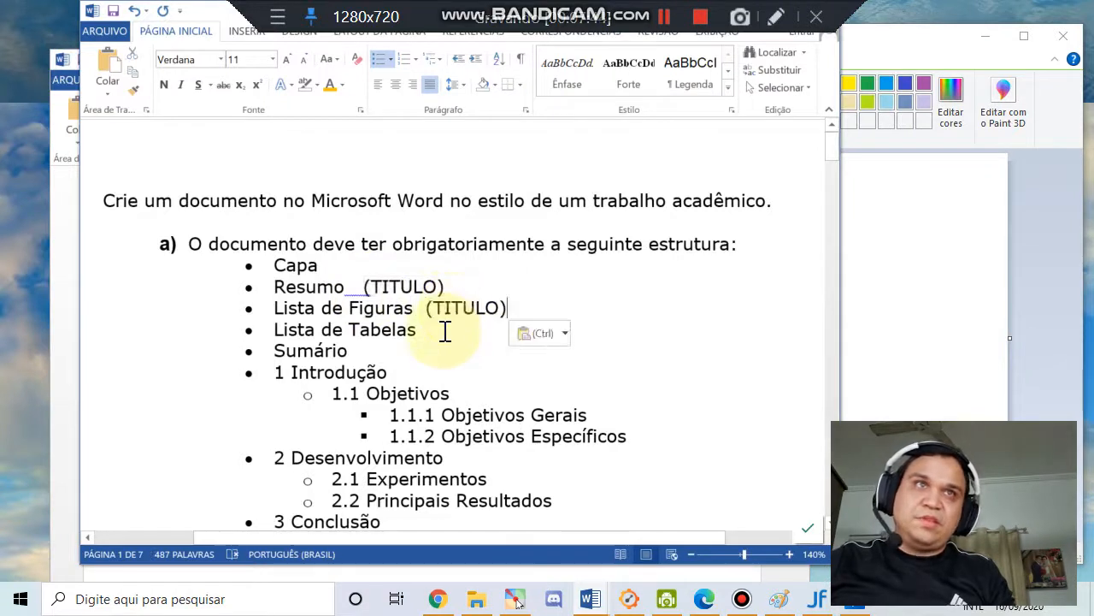
key("Down")
key("ctrl+v")
left_click(439, 349)
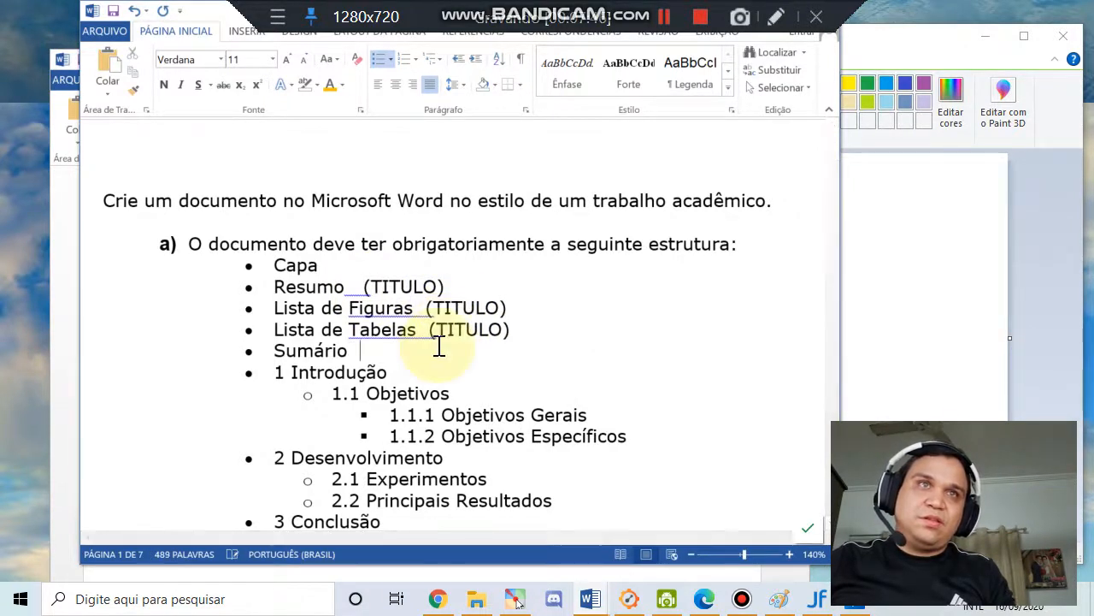
key("ctrl+v")
Add the note "(Título 1)" after the chapter items Introdução, Desenvolvimento and Conclusão in the structure list
scroll(329, 373, "down", 1)
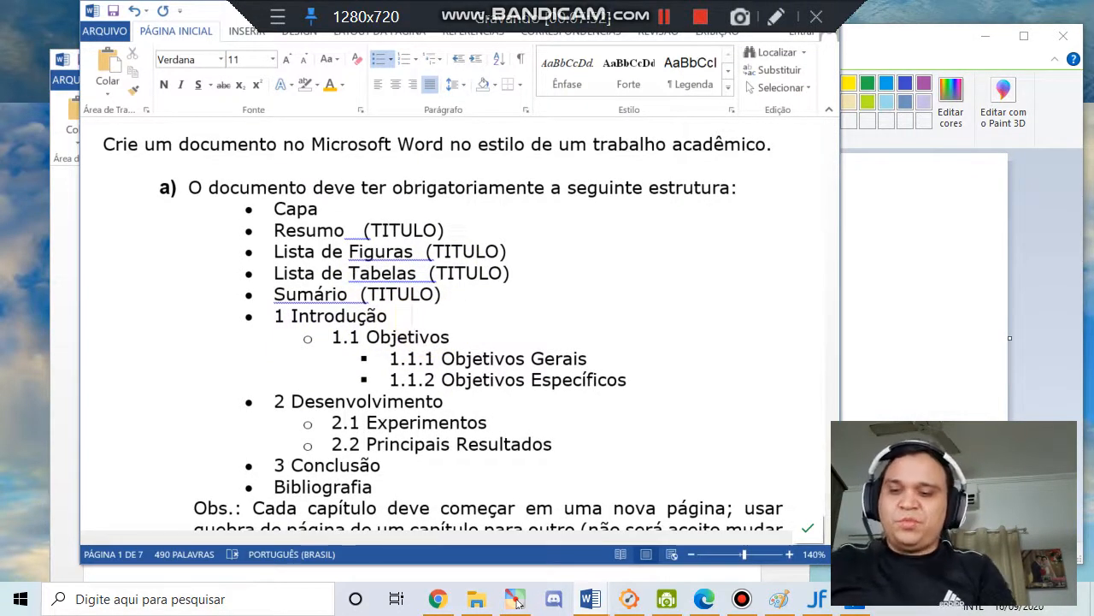
type("(Título 1")
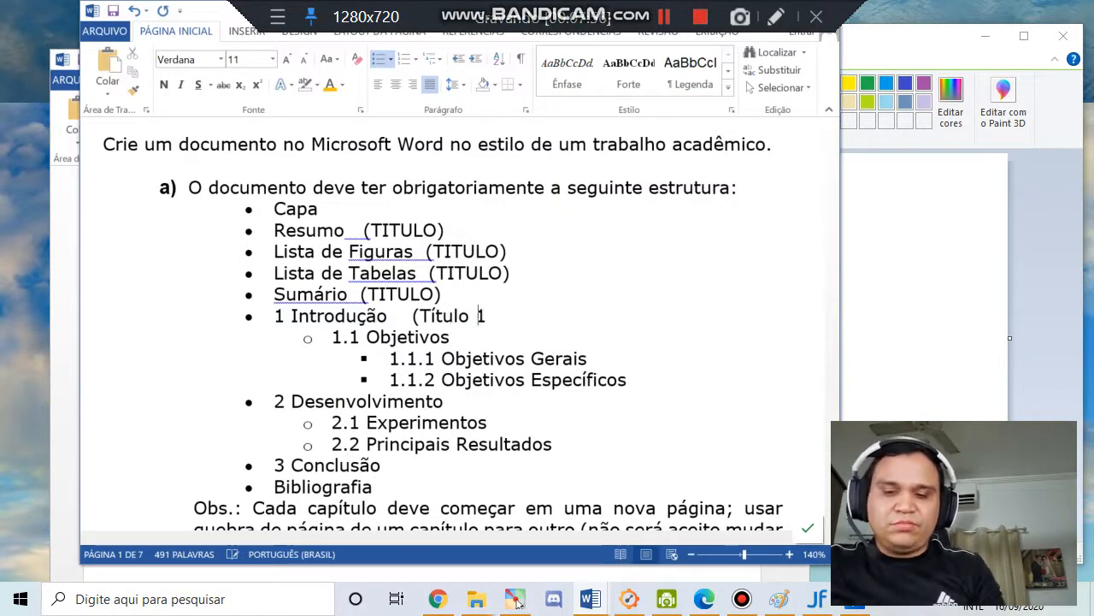
left_click_drag(414, 317, 505, 323)
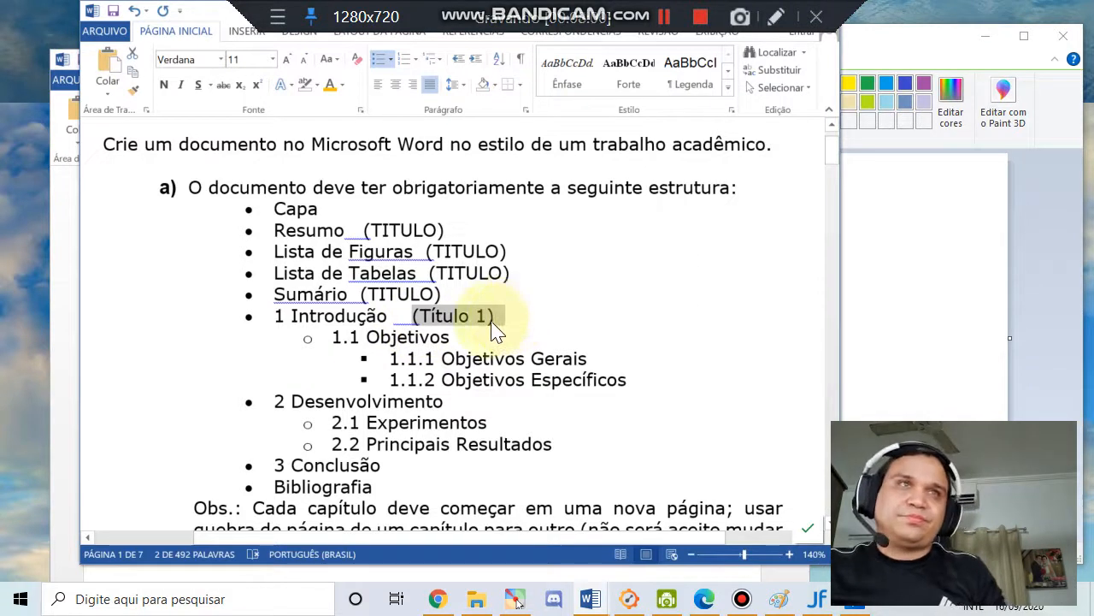
left_click(491, 401)
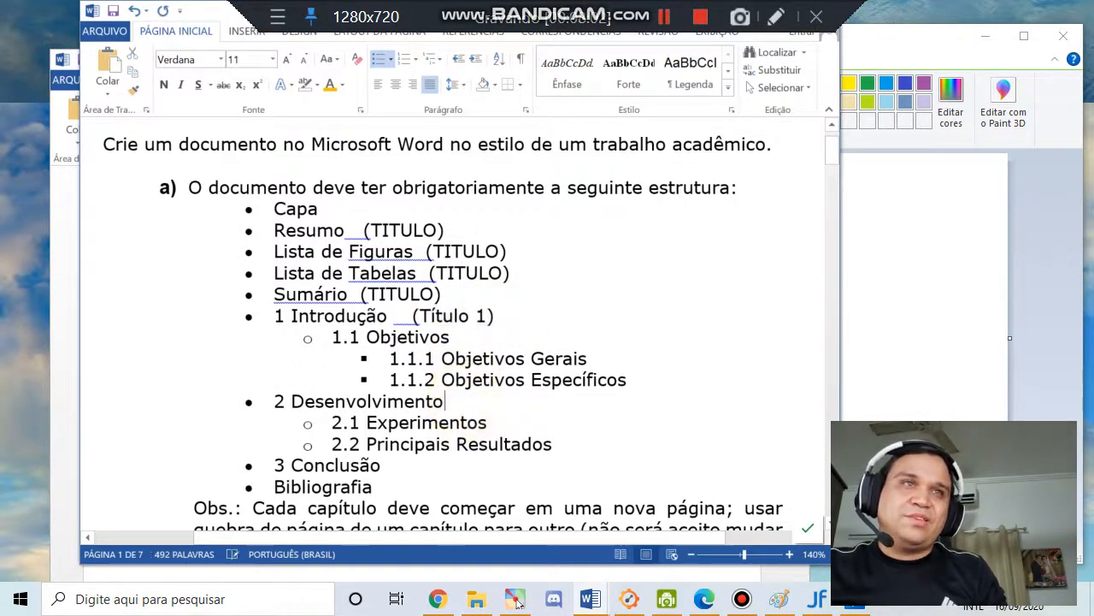
key("ctrl+v")
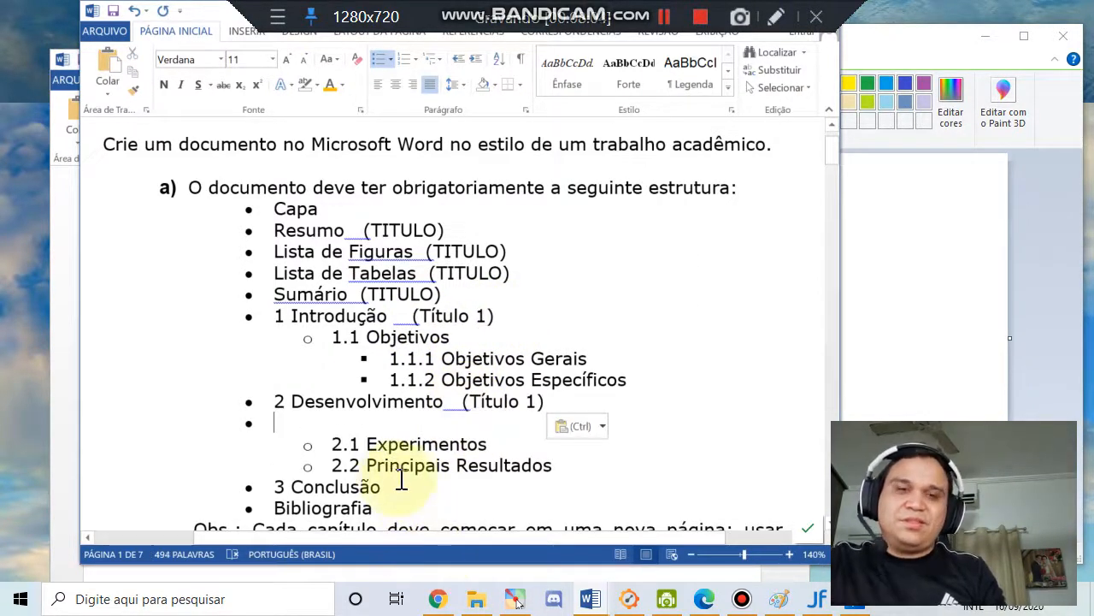
key("BackSpace")
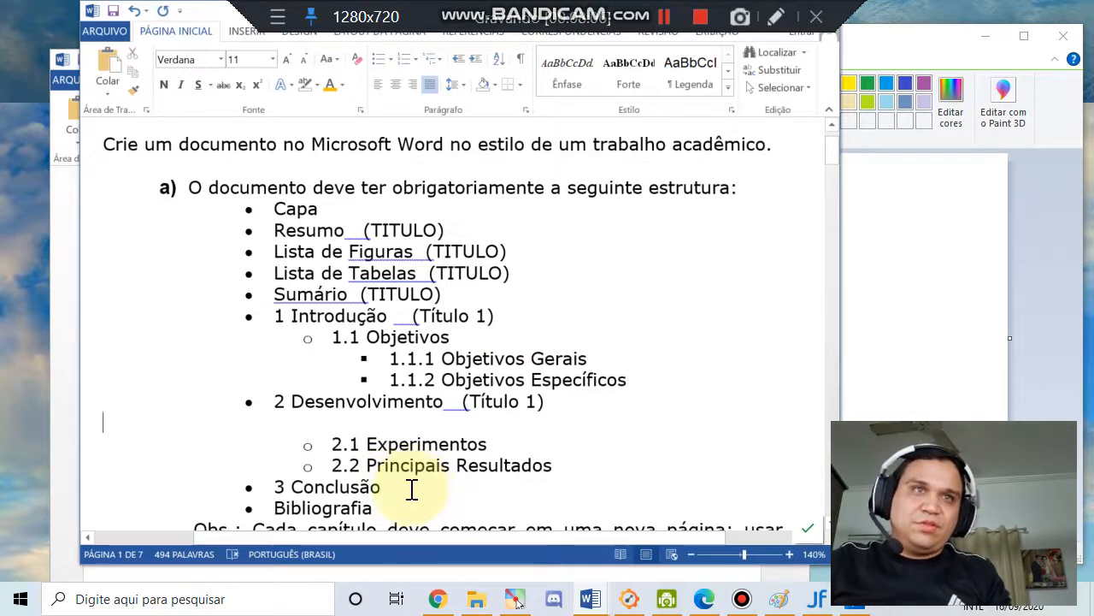
left_click(412, 487)
key("ctrl+v")
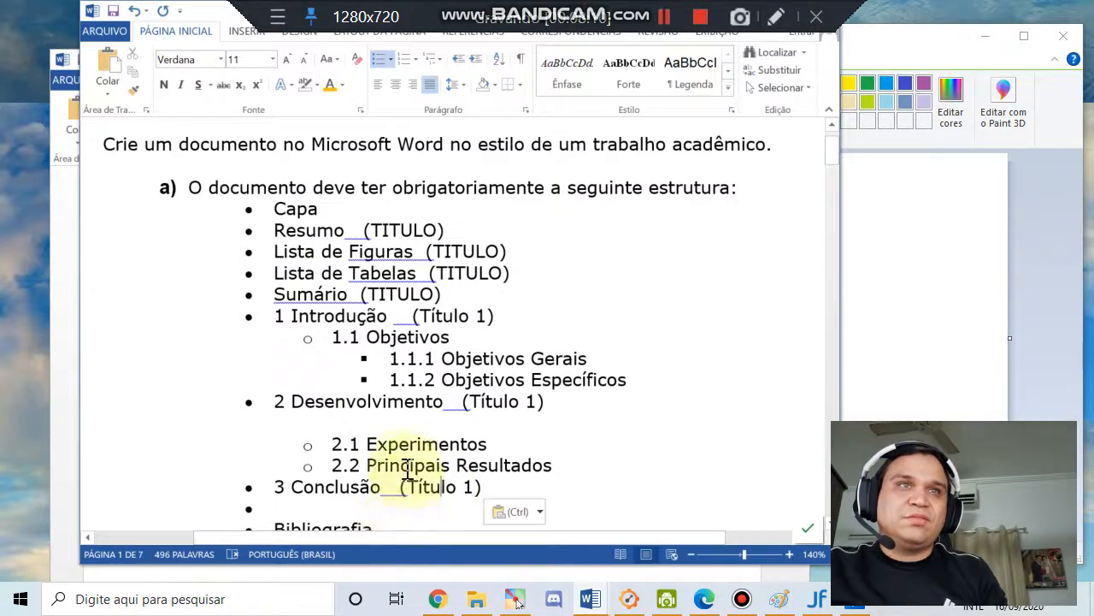
Copy the Introdução item's note to 1.1 Objetivos and change it to "(Título 2)"
double_click(338, 337)
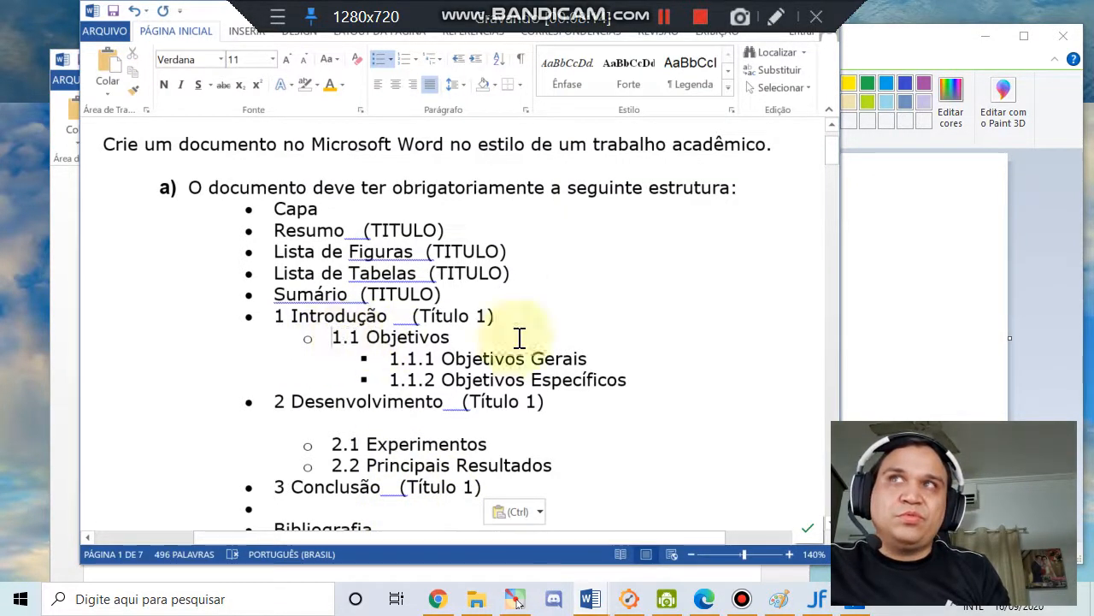
left_click_drag(495, 316, 436, 318)
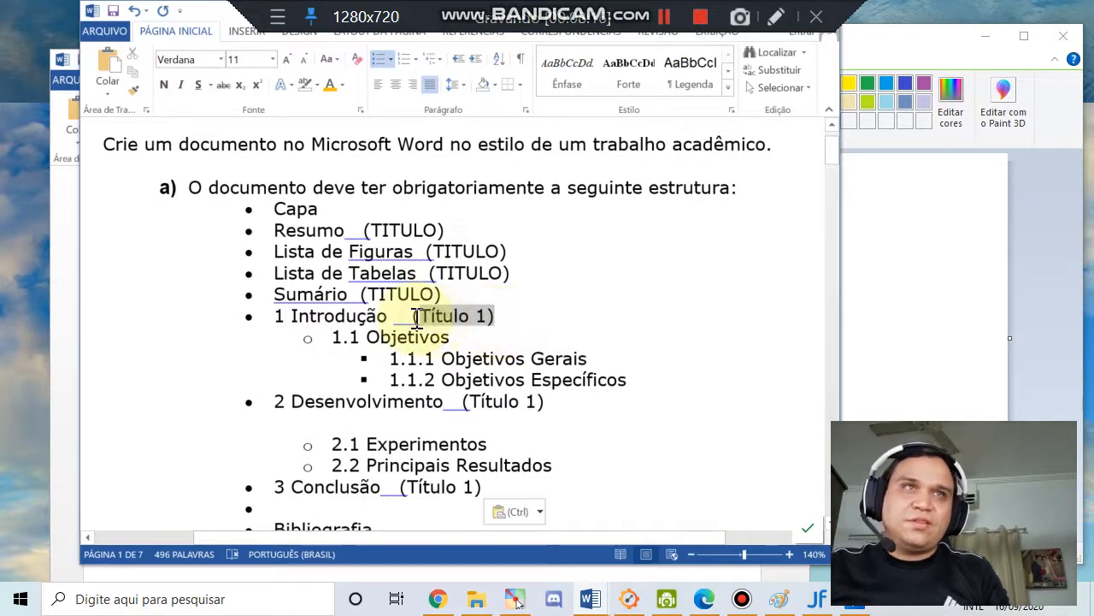
key("ctrl+c")
left_click(472, 336)
key("ctrl+v")
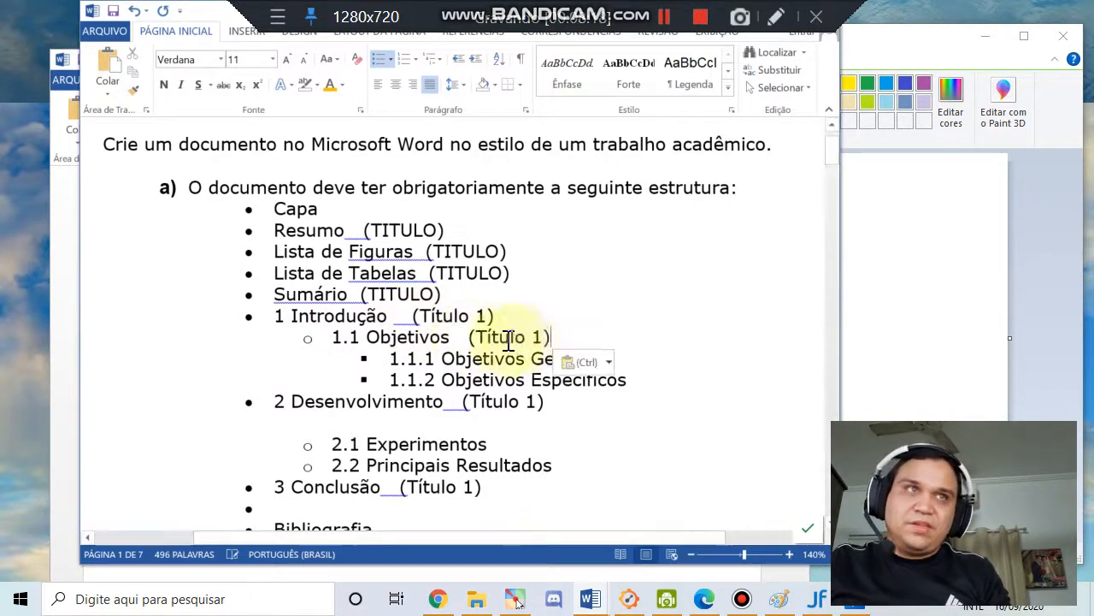
double_click(537, 336)
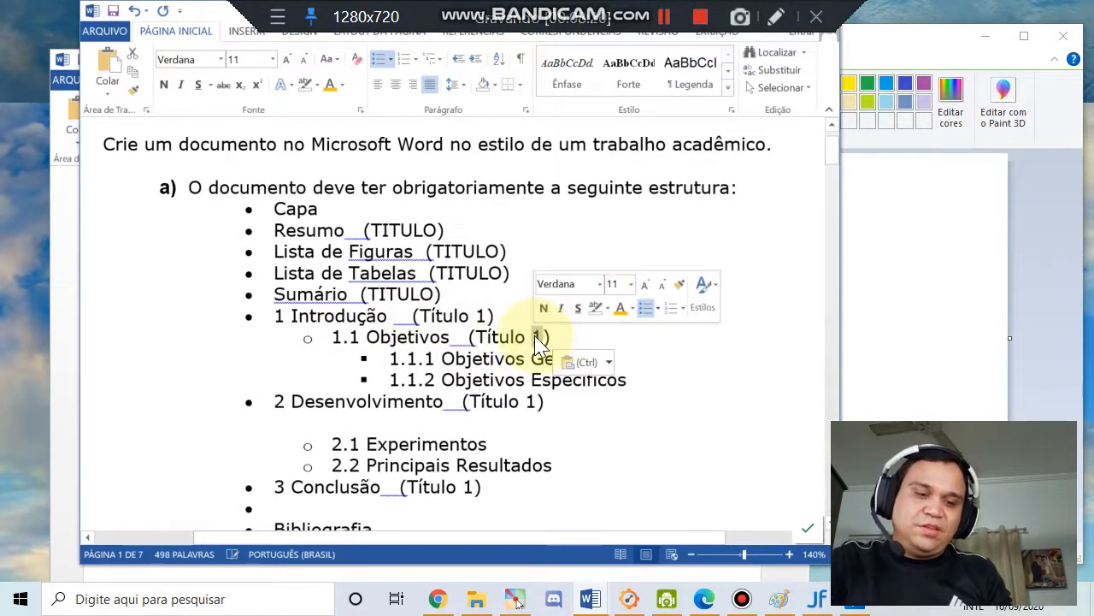
type("2")
Copy the "(Título 2)" note to the items 2.1 Experimentos and 2.2 Principais Resultados
left_click_drag(552, 337, 485, 338)
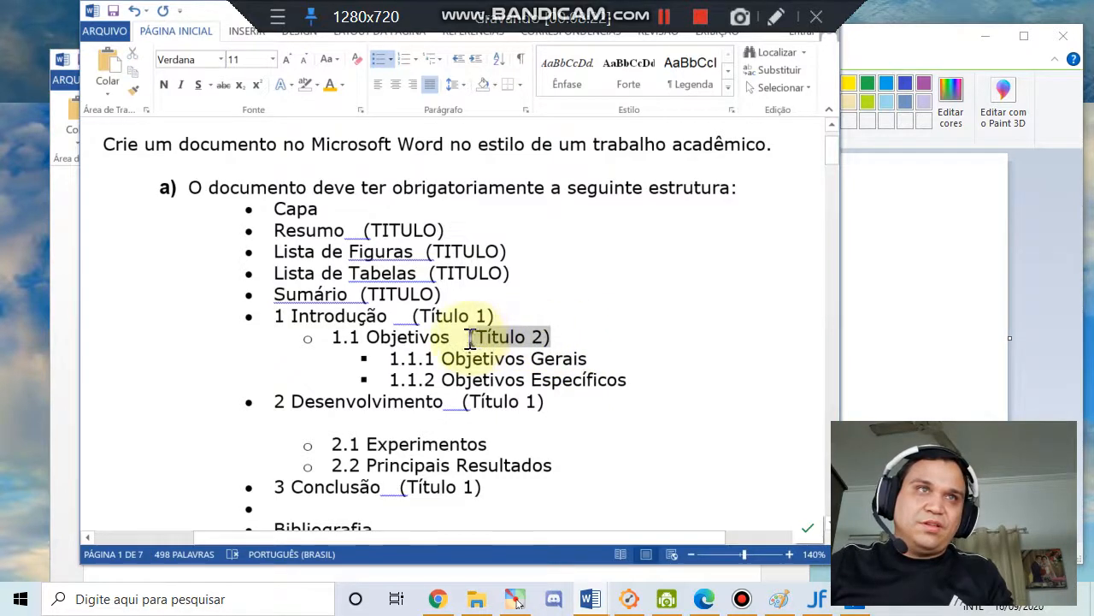
left_click(509, 444)
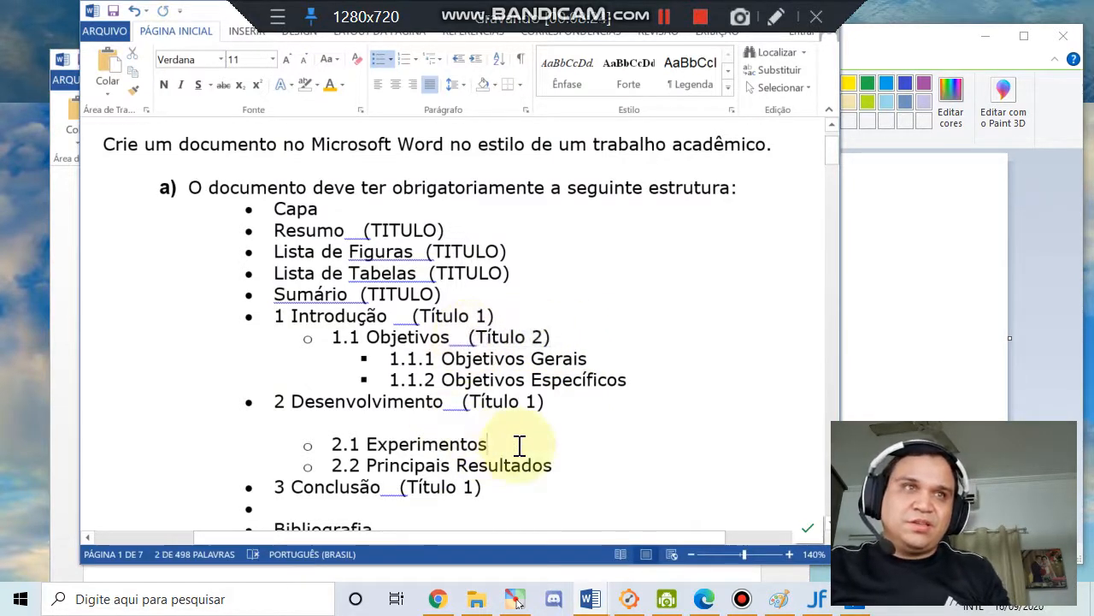
key("ctrl+v")
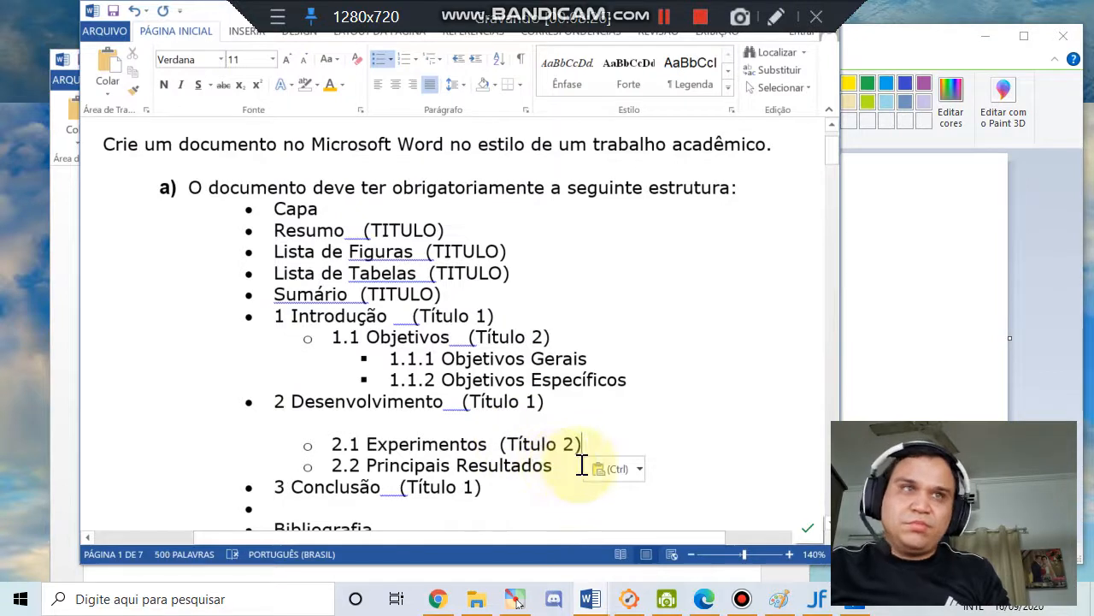
key("Down")
key("ctrl+v")
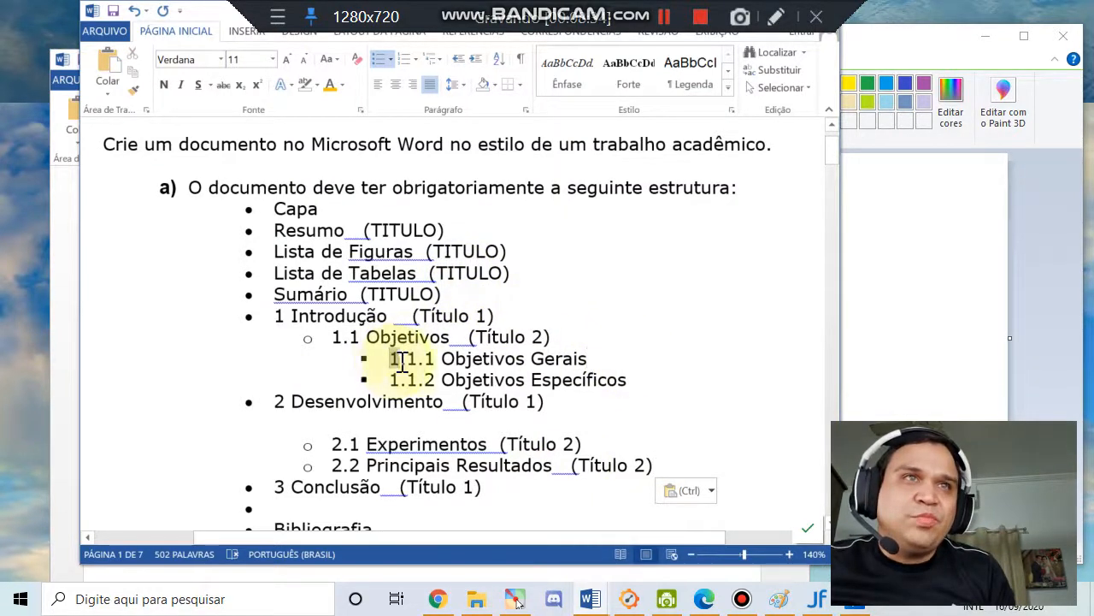
Add the note "(Título 3)" after 1.1.1 Objetivos Gerais and select that note
left_click_drag(431, 359, 438, 359)
left_click(638, 357)
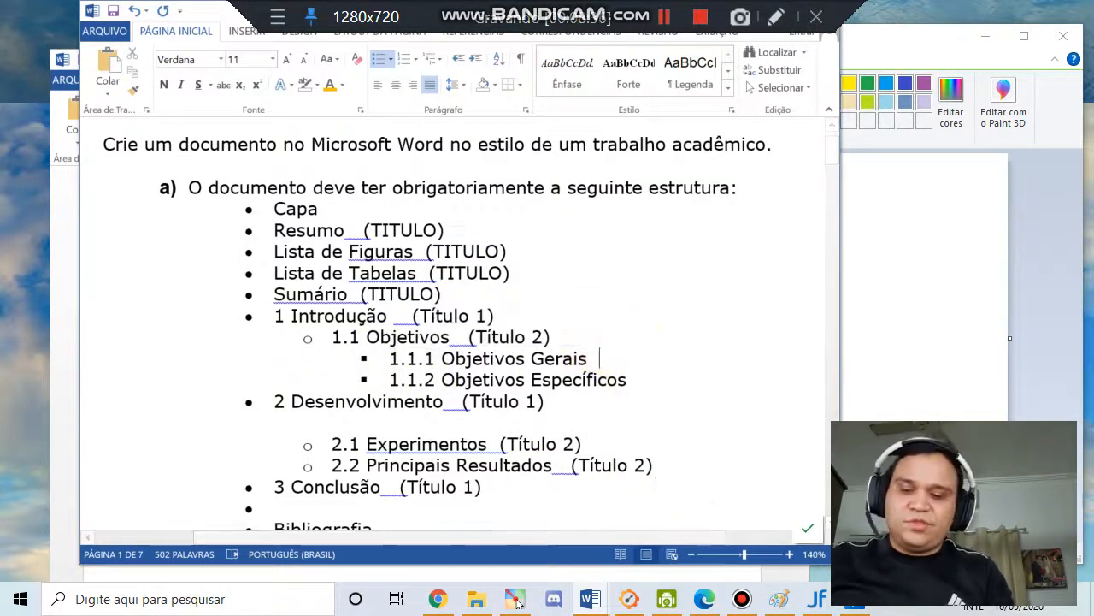
key("ctrl+v")
double_click(667, 358)
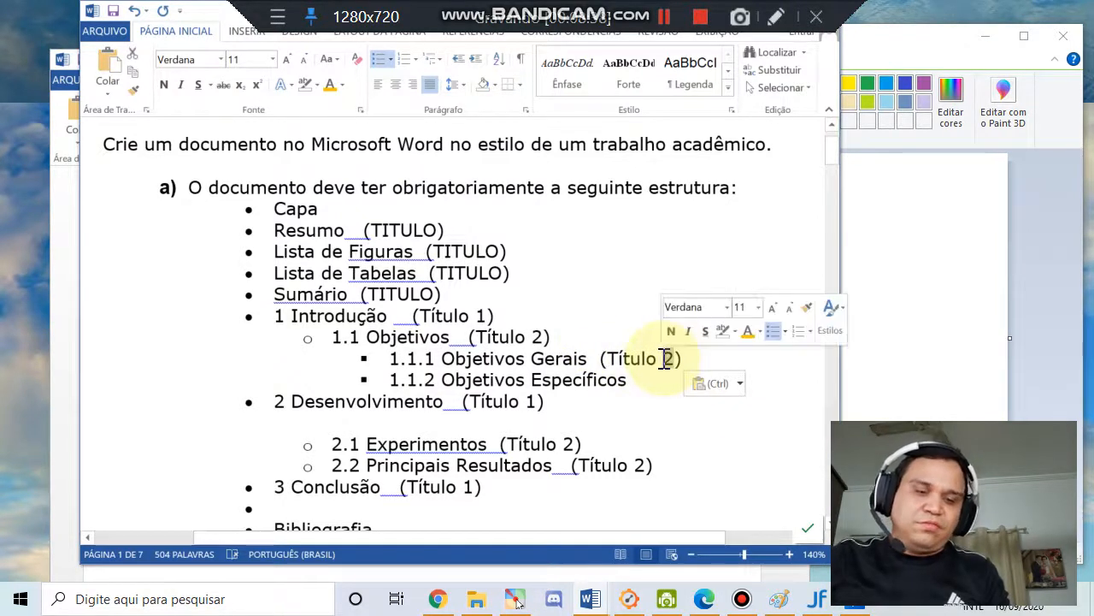
type("3")
left_click(602, 359, "shift")
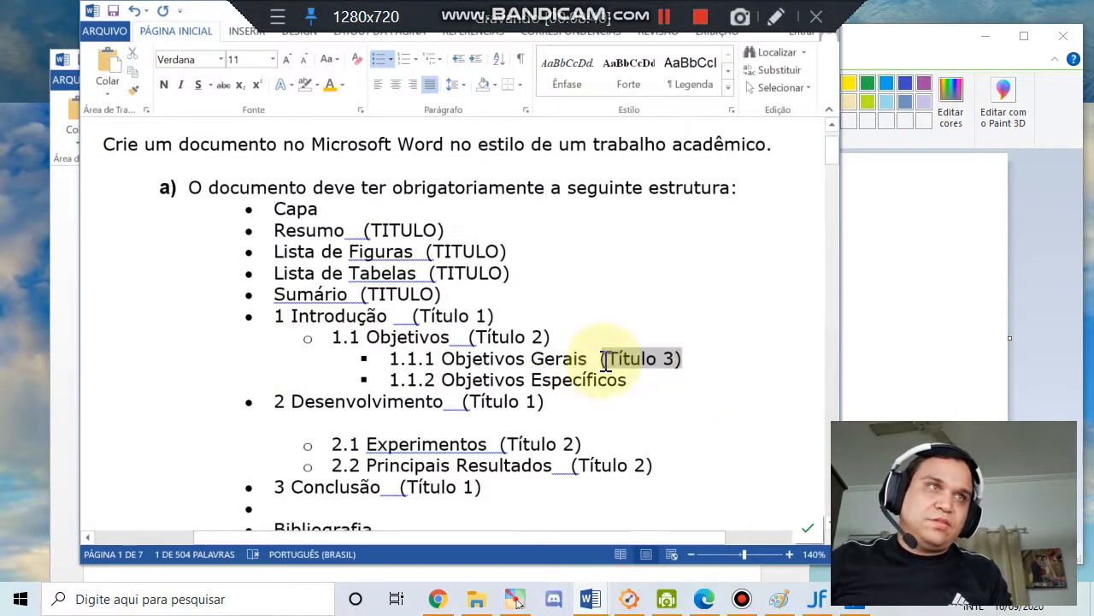
Copy the "(Título 3)" note from 1.1.1 Objetivos Gerais to the item 1.1.2 Objetivos Específicos
key("ctrl+c")
left_click(659, 371)
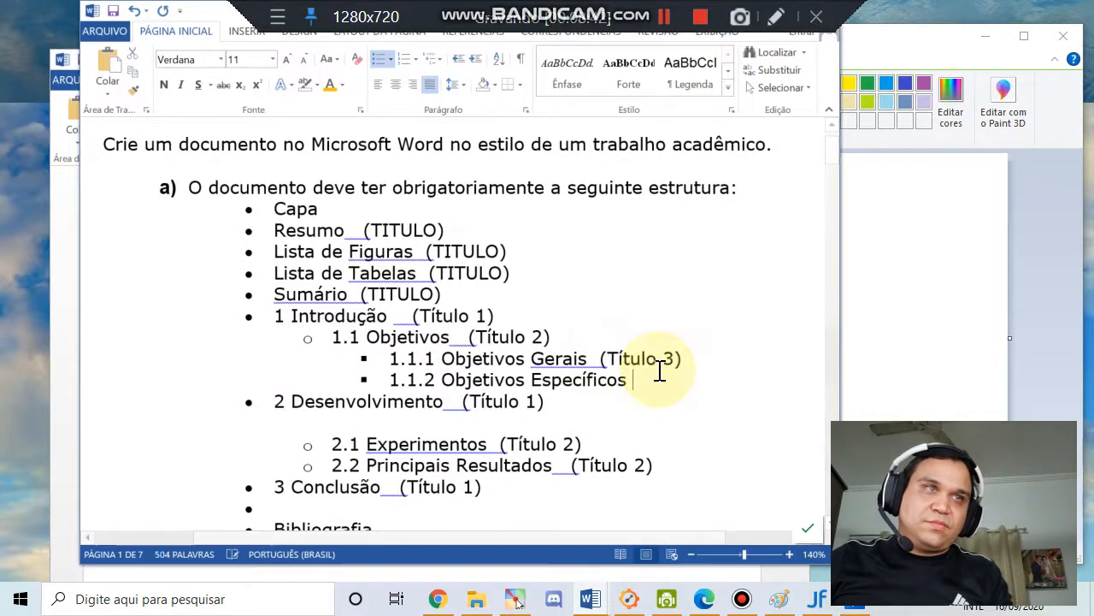
key("ctrl+v")
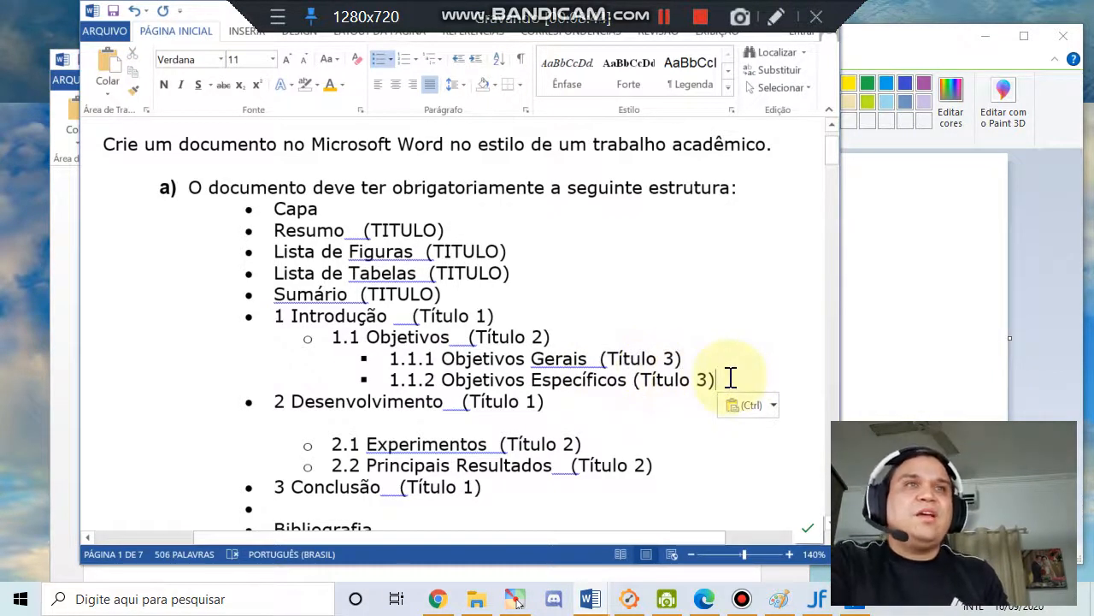
Add a list item 1.1.2.1 below 1.1.2 Objetivos Específicos with the note "(Título 4)"
key("Return")
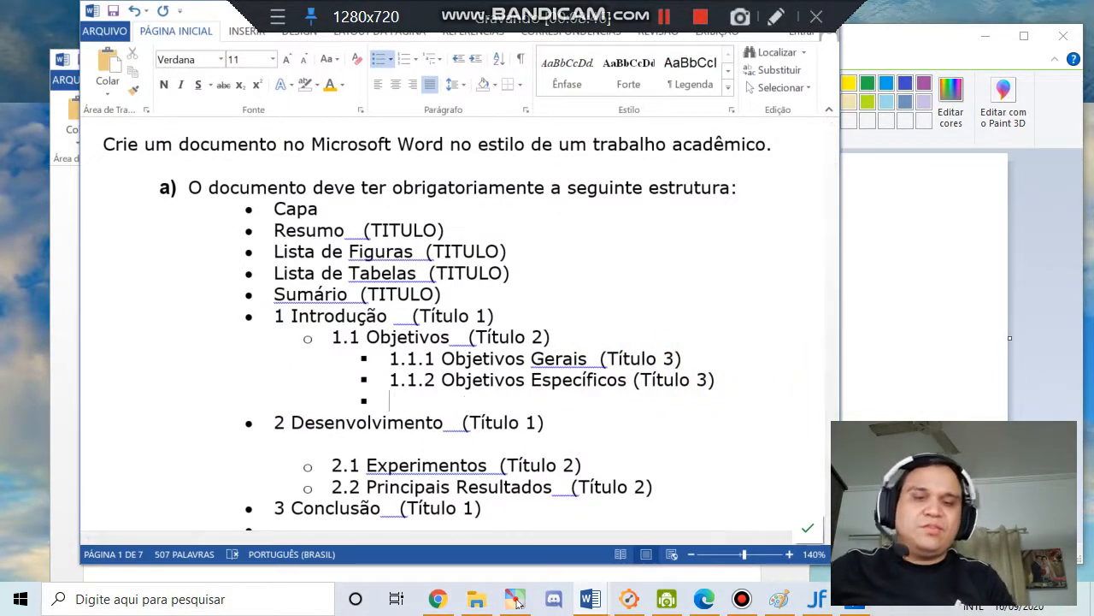
type("1.1.2.1")
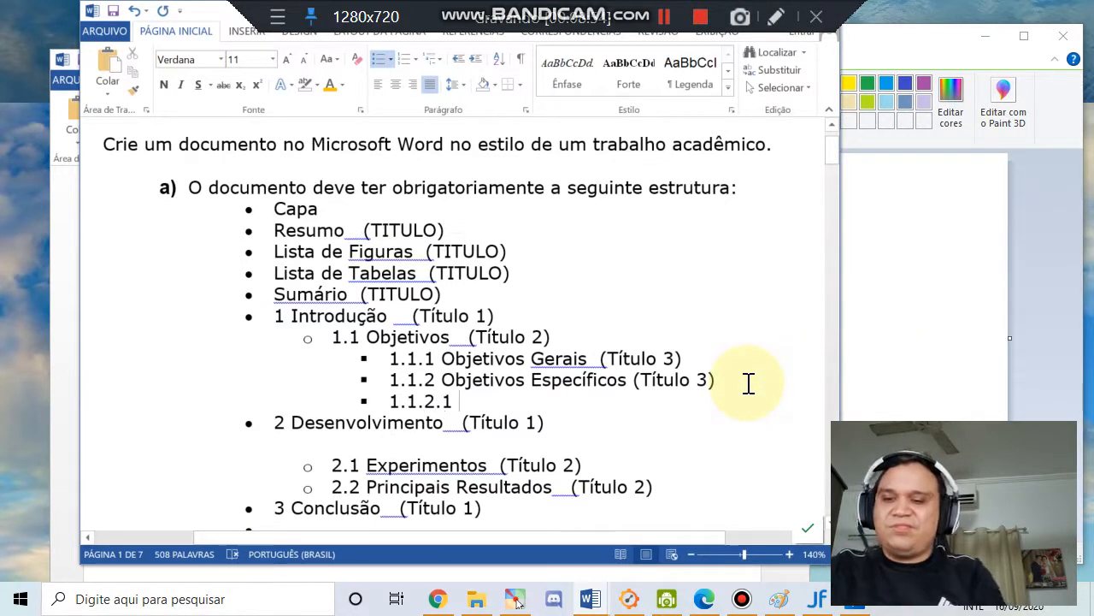
key("ctrl+v")
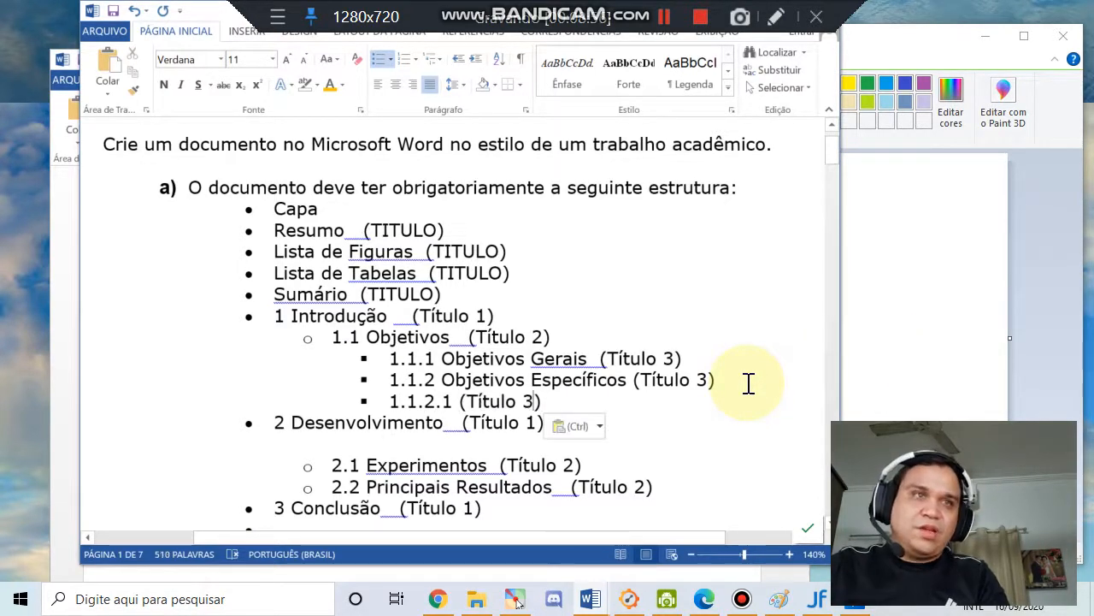
key("BackSpace")
type("4")
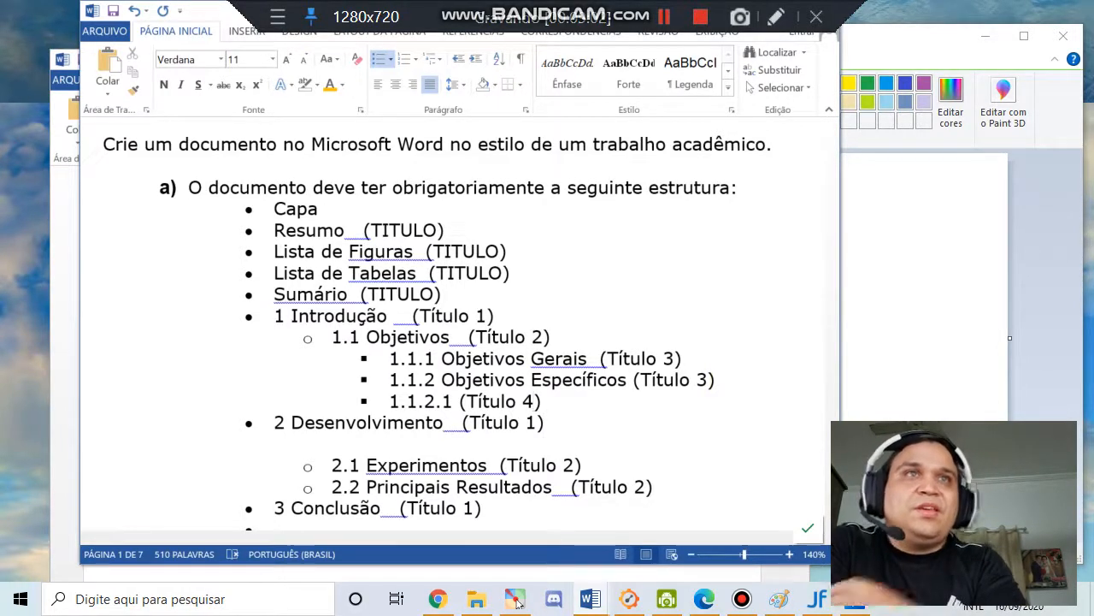
Compare the numbering levels of Introdução, Objetivos and Objetivos Específicos with the title styles noted beside them
left_click(350, 343)
left_click_drag(546, 338, 476, 336)
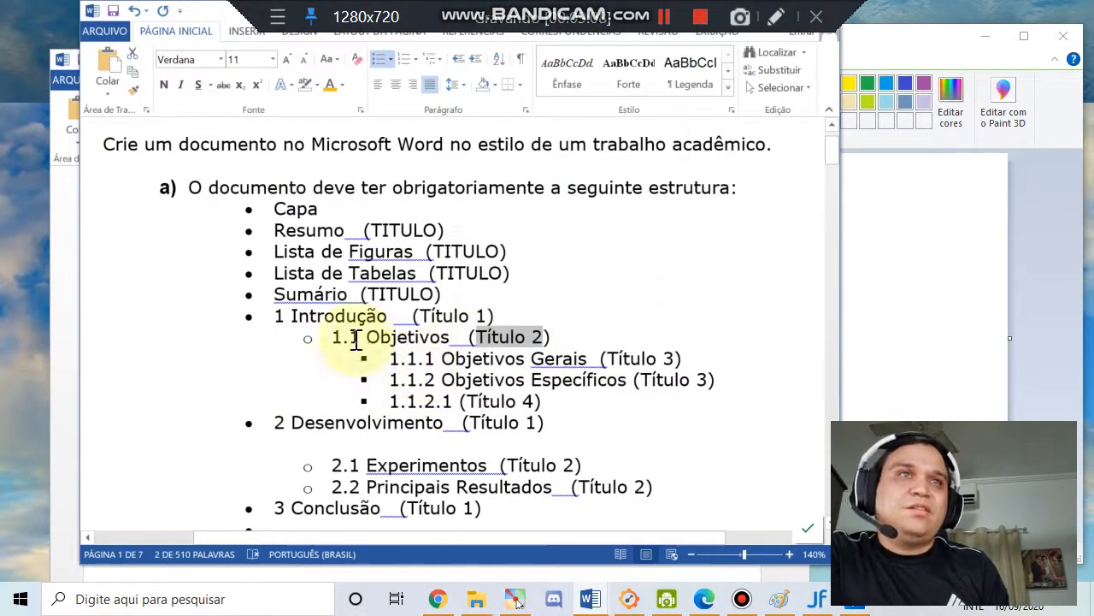
double_click(340, 336)
left_click(556, 344)
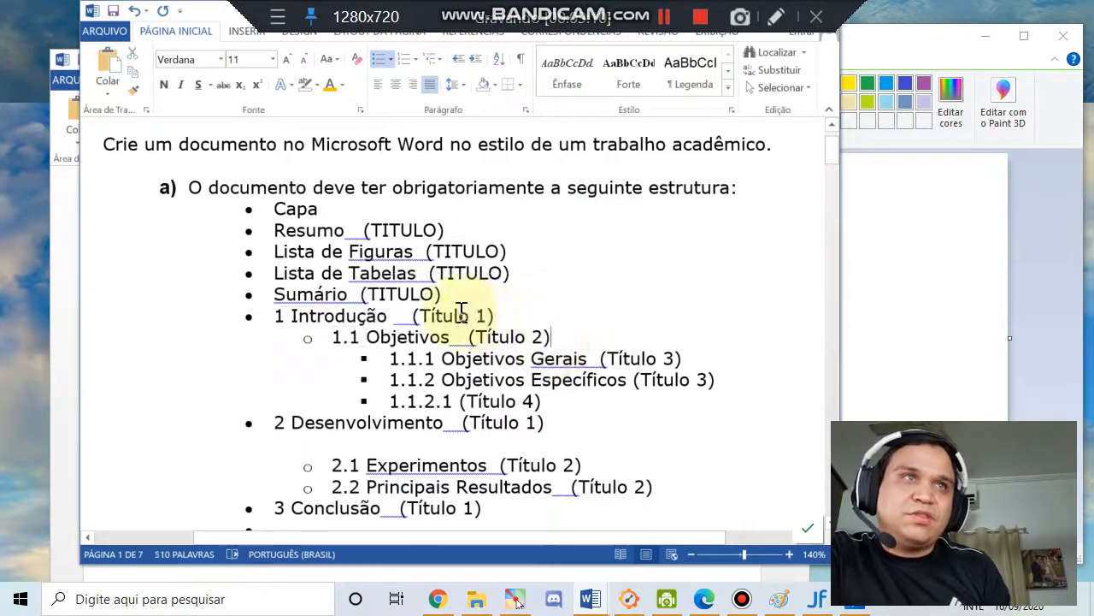
double_click(485, 317)
left_click(292, 319)
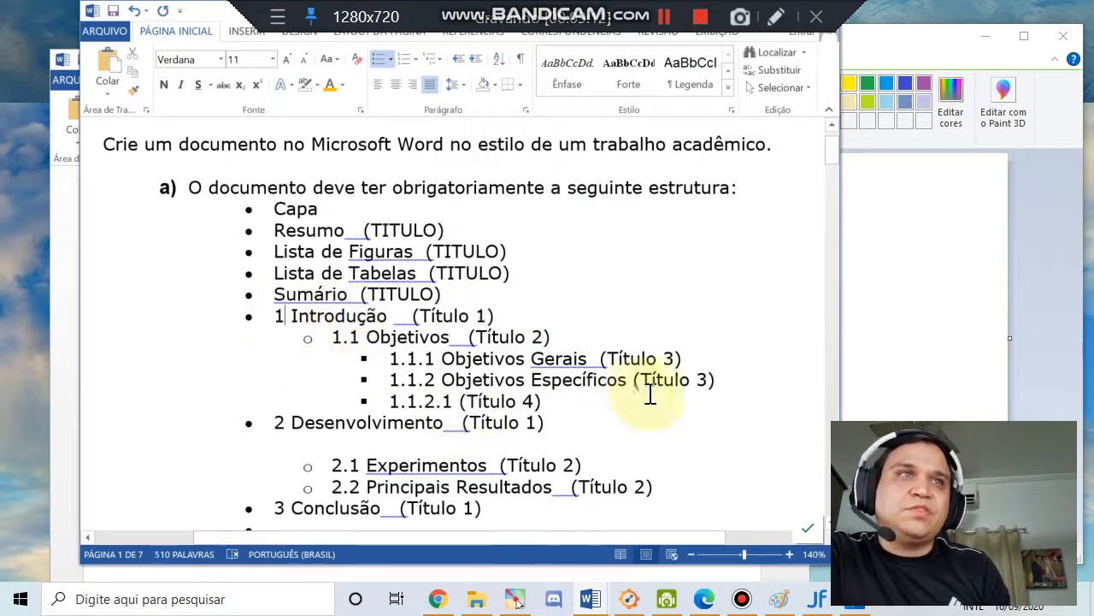
double_click(419, 380)
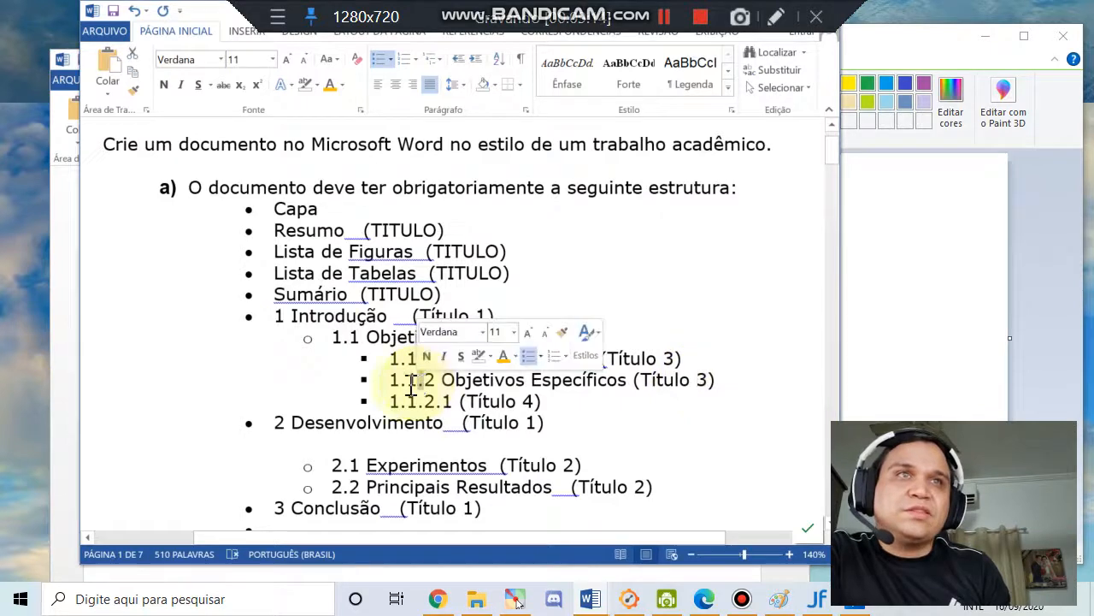
left_click_drag(433, 250, 493, 256)
Examine the text format requirements in section c, highlighting the rule for the font of titles
scroll(464, 419, "down", 10)
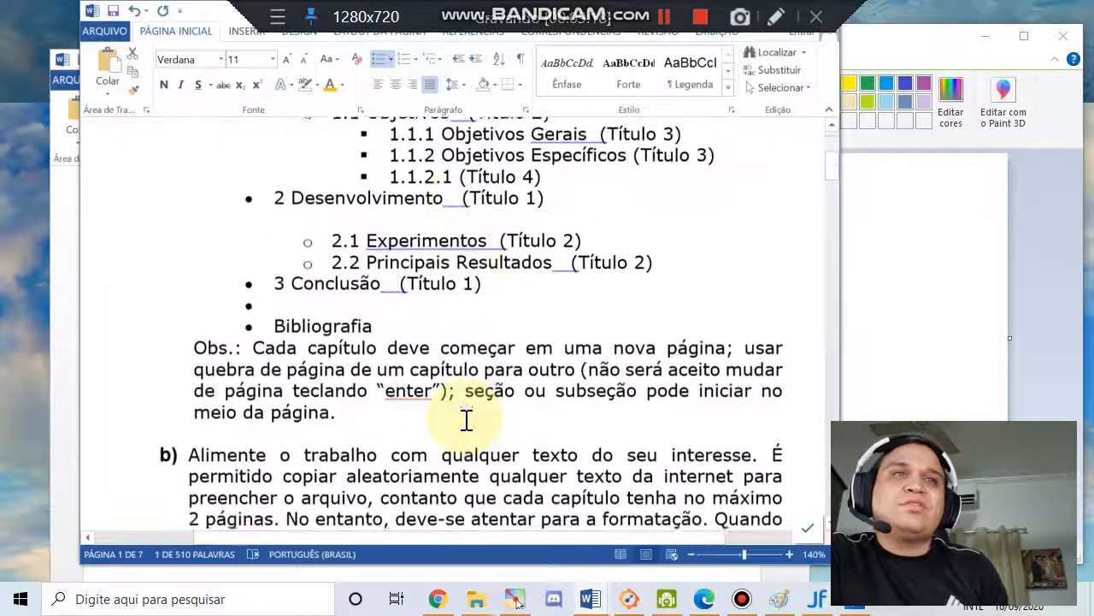
scroll(469, 420, "up", 4)
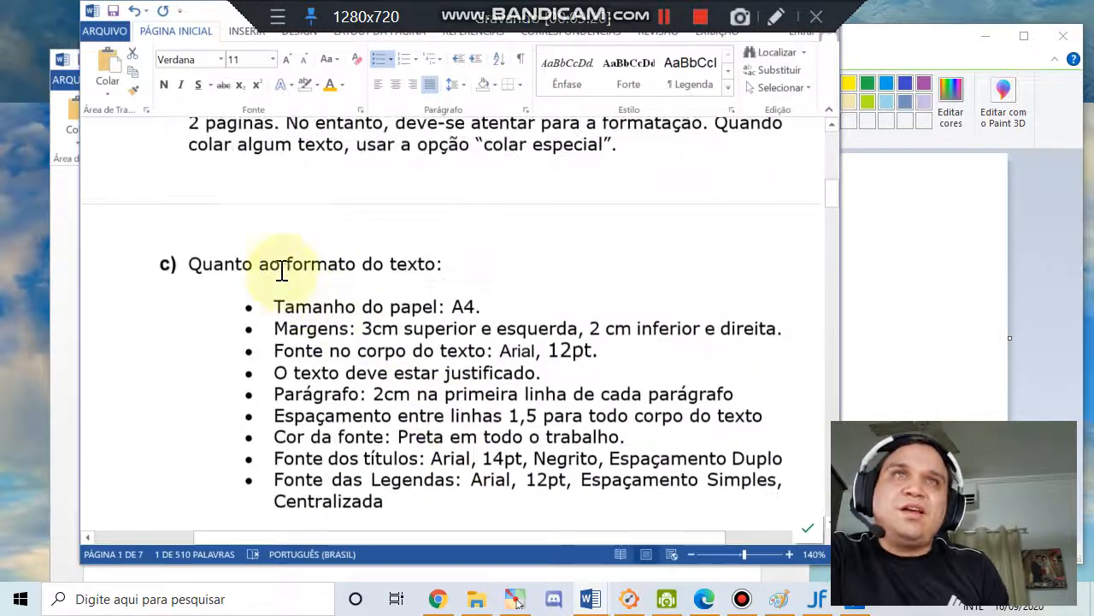
triple_click(335, 262)
scroll(504, 305, "down", 2)
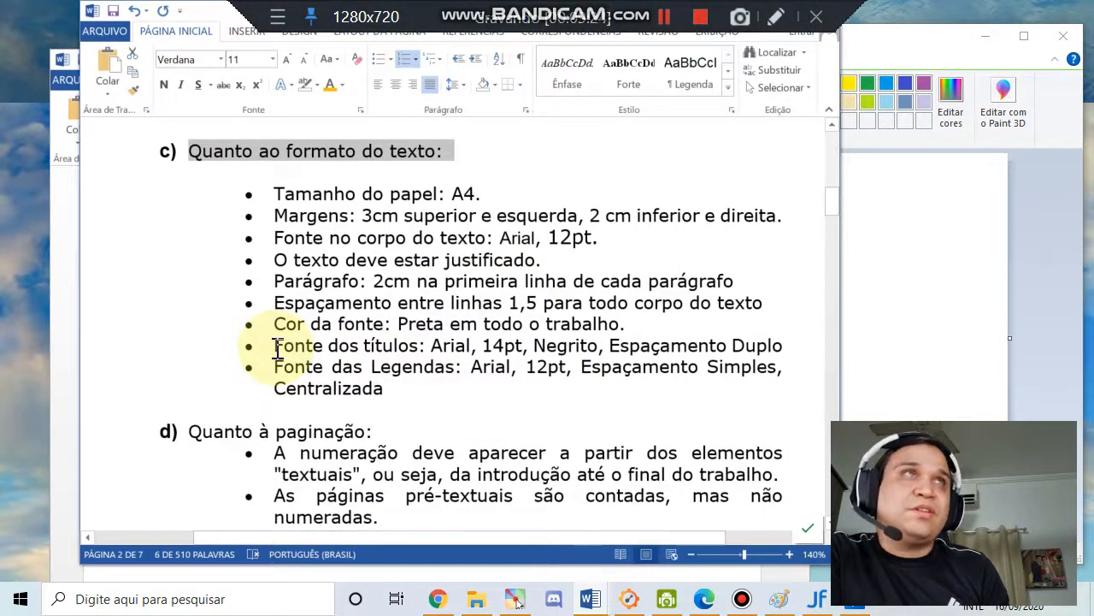
left_click_drag(276, 346, 785, 343)
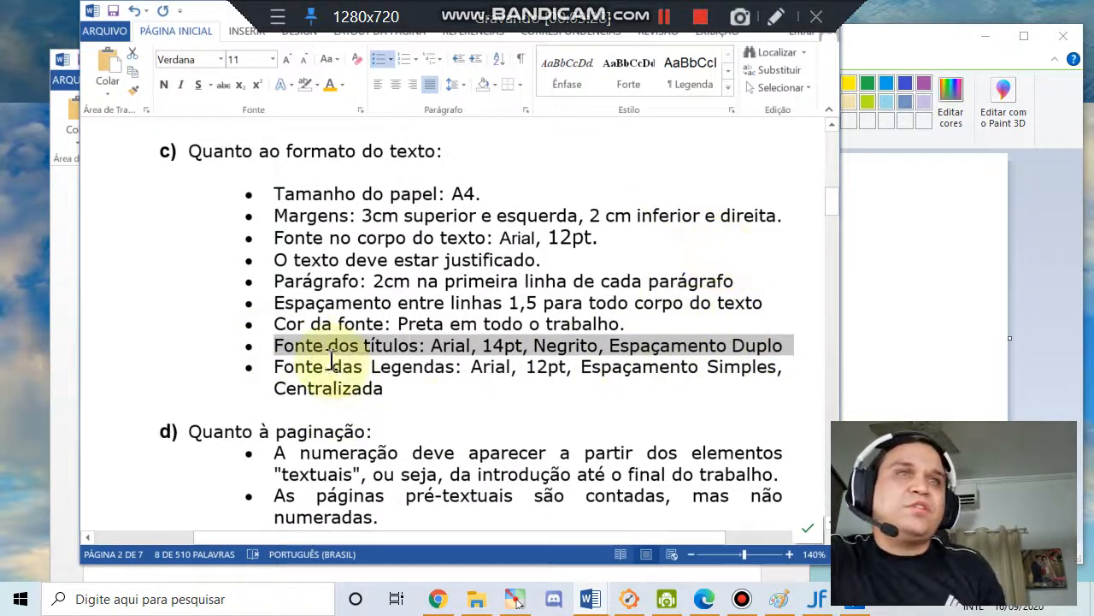
left_click(291, 347)
triple_click(368, 347)
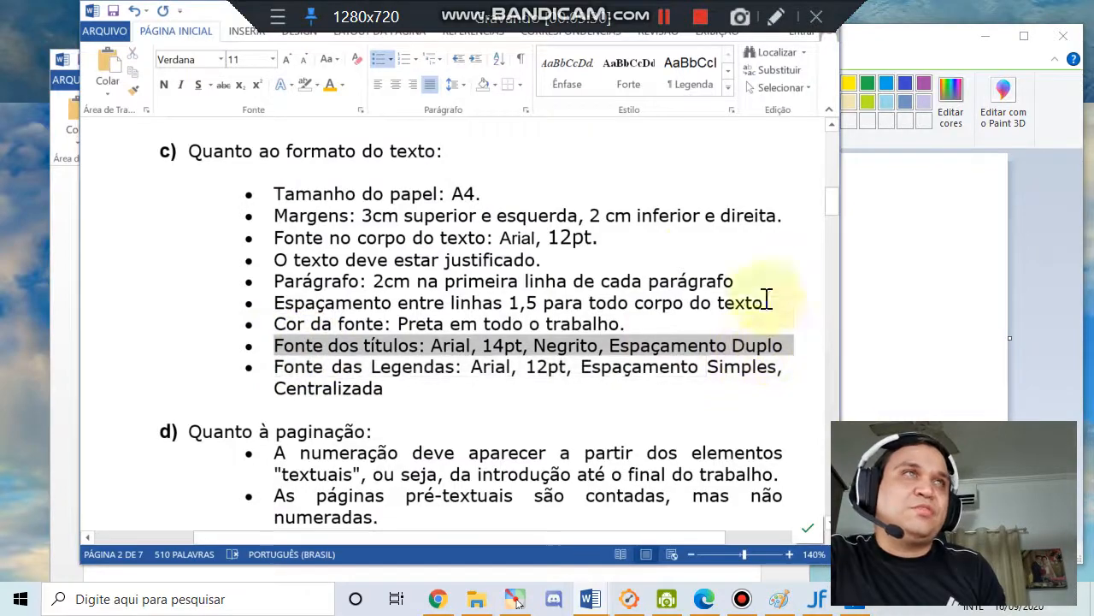